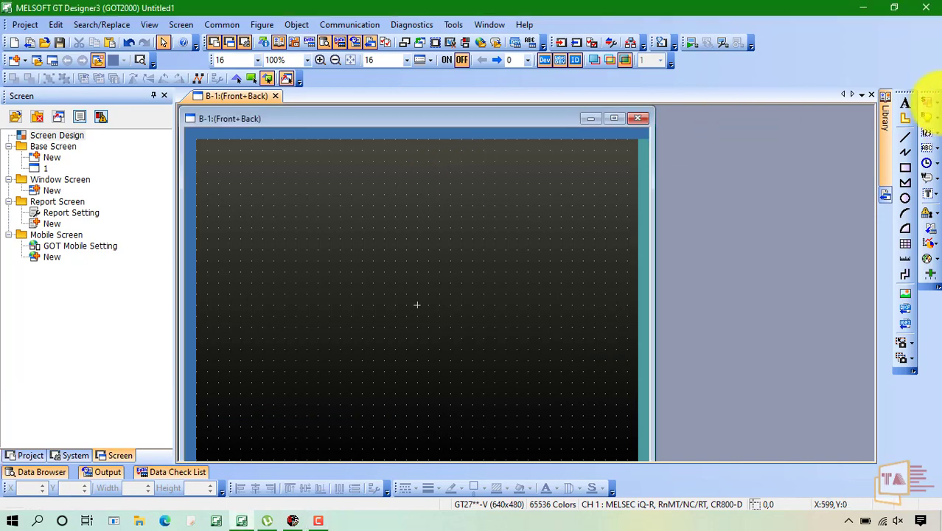
Step: Place a word switch about 161 by 81 in the upper part of base screen 1 and open its settings
left_click(920, 115)
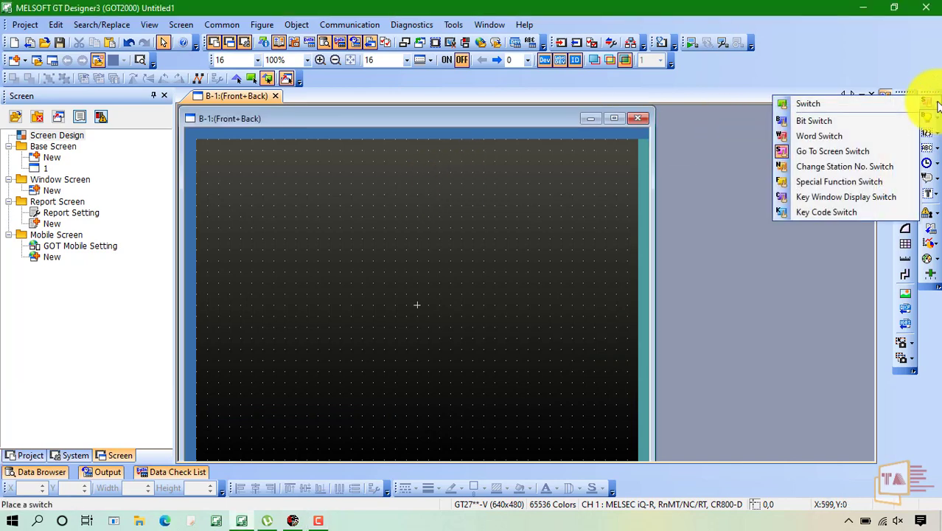
left_click(831, 136)
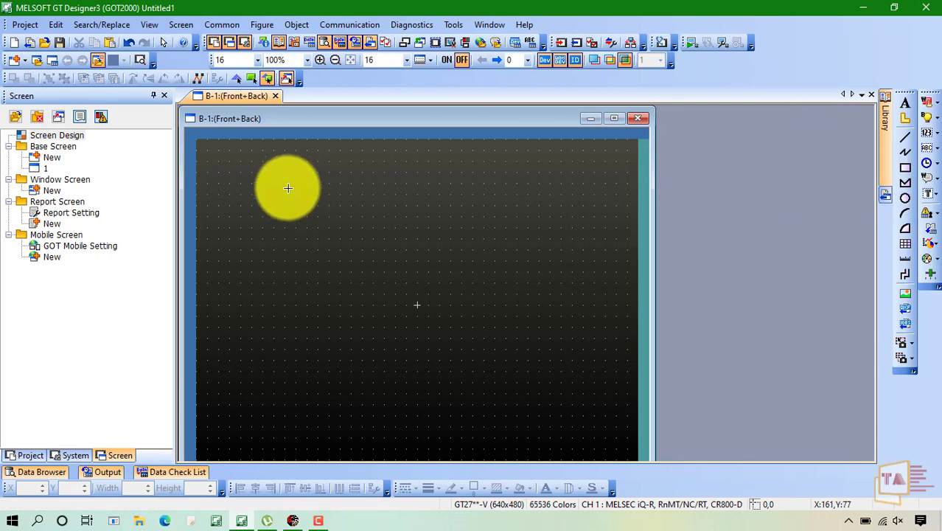
left_click_drag(218, 196, 323, 253)
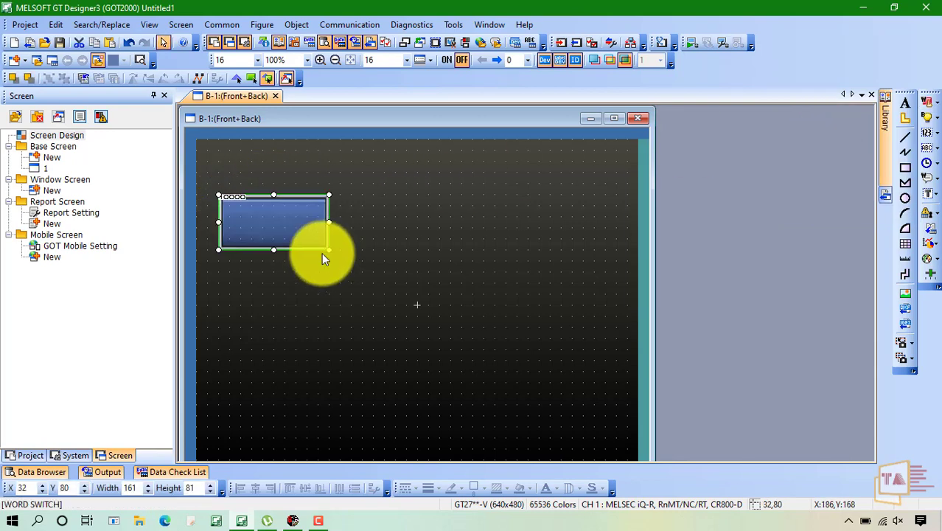
double_click(272, 219)
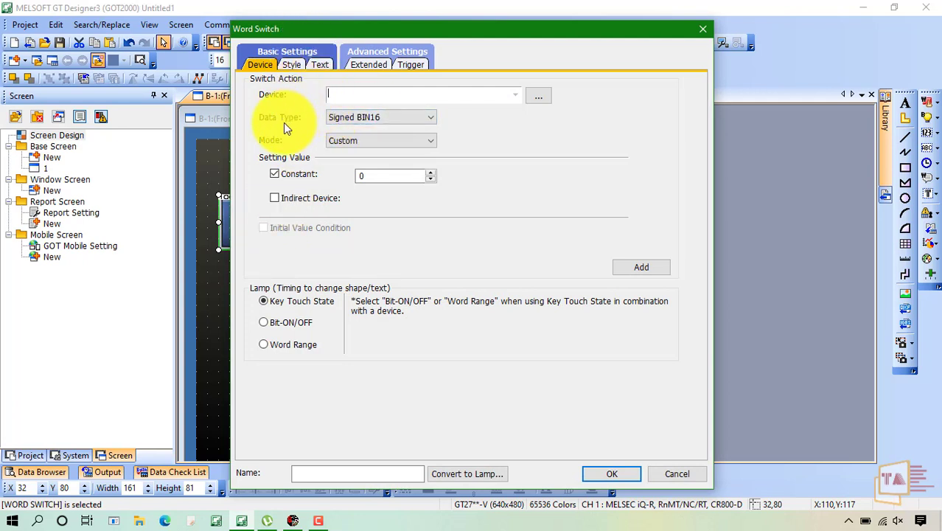
Step: Try the word switch's modes: Custom with a constant of 350, Data Addition and Data Subtraction, and return to Custom
left_click(373, 140)
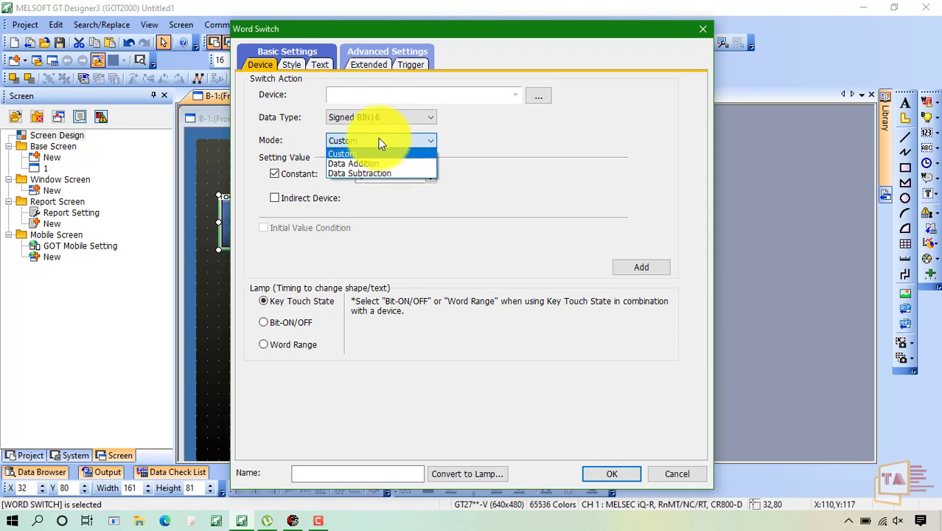
left_click(477, 145)
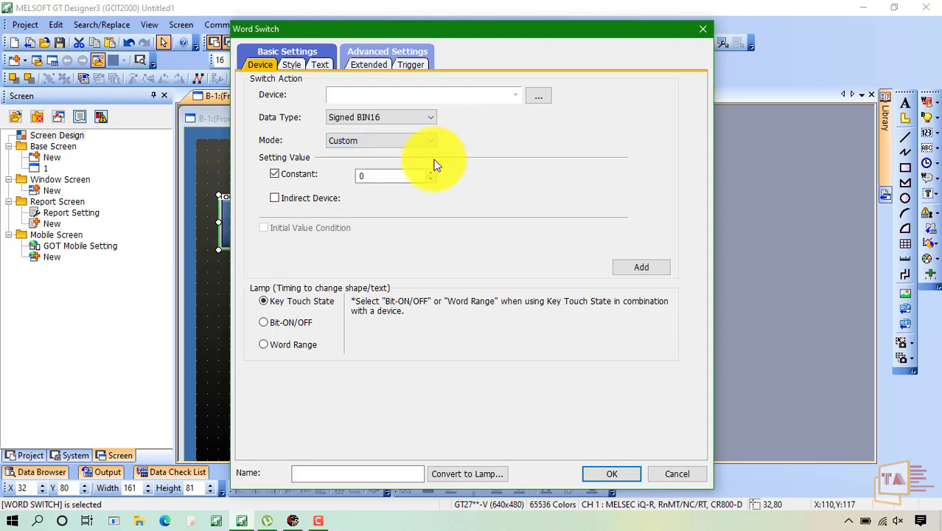
left_click(368, 176)
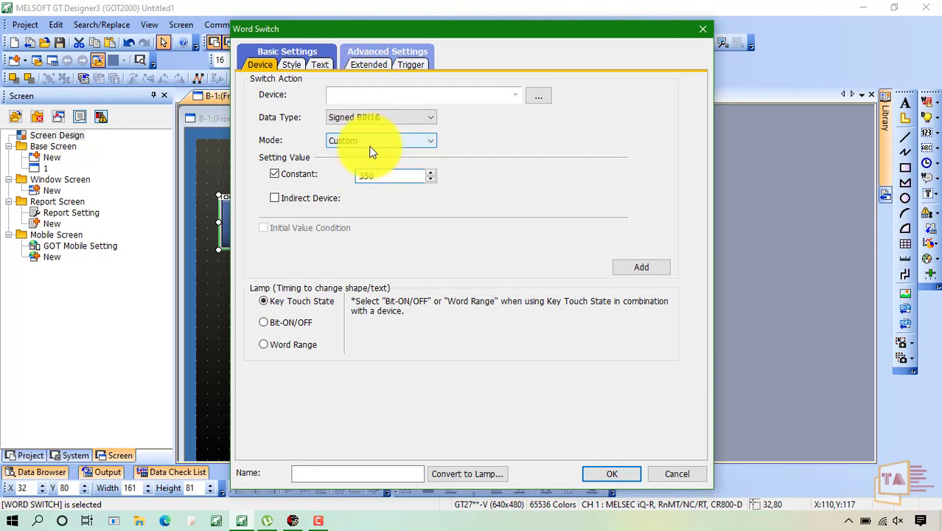
left_click(369, 147)
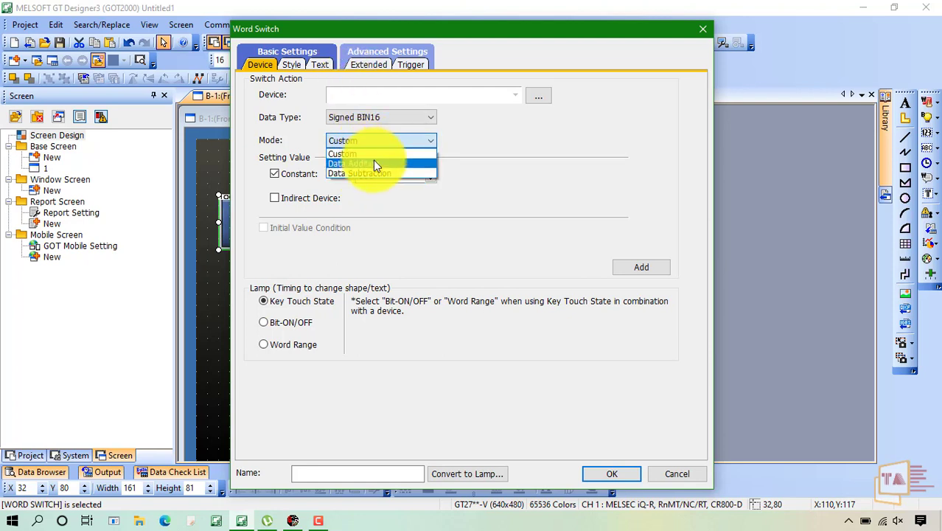
left_click(371, 154)
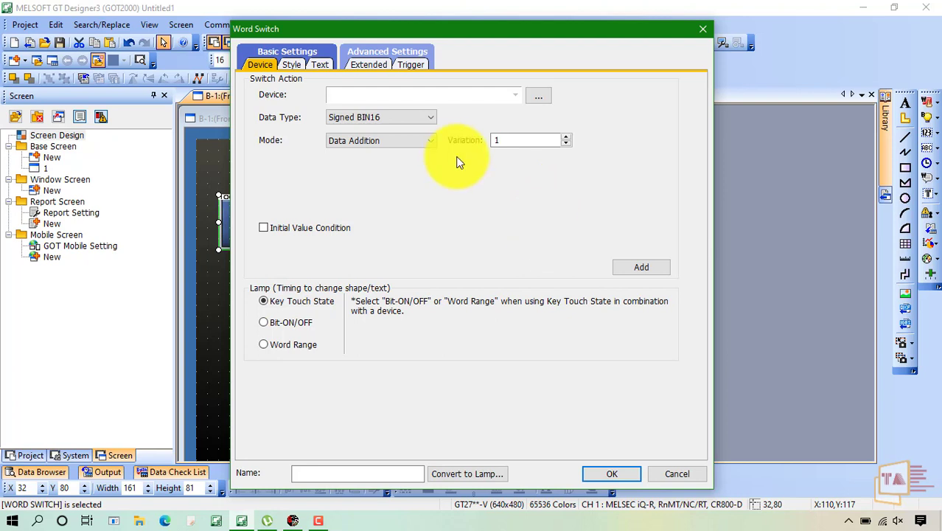
left_click(424, 140)
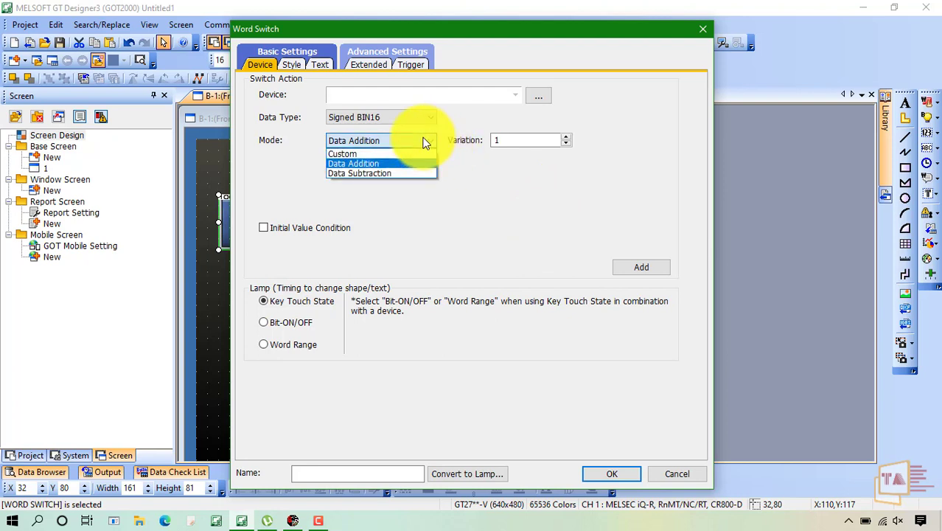
left_click(375, 172)
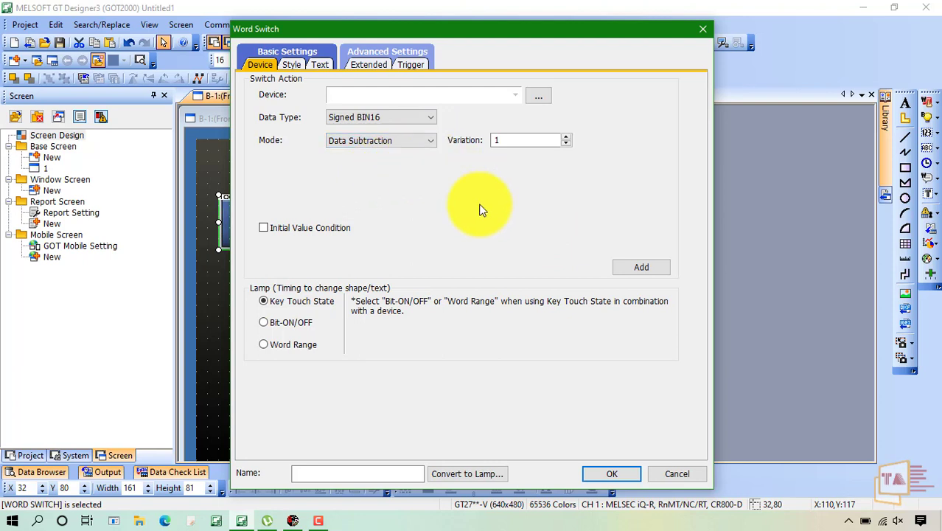
left_click(409, 141)
left_click(394, 154)
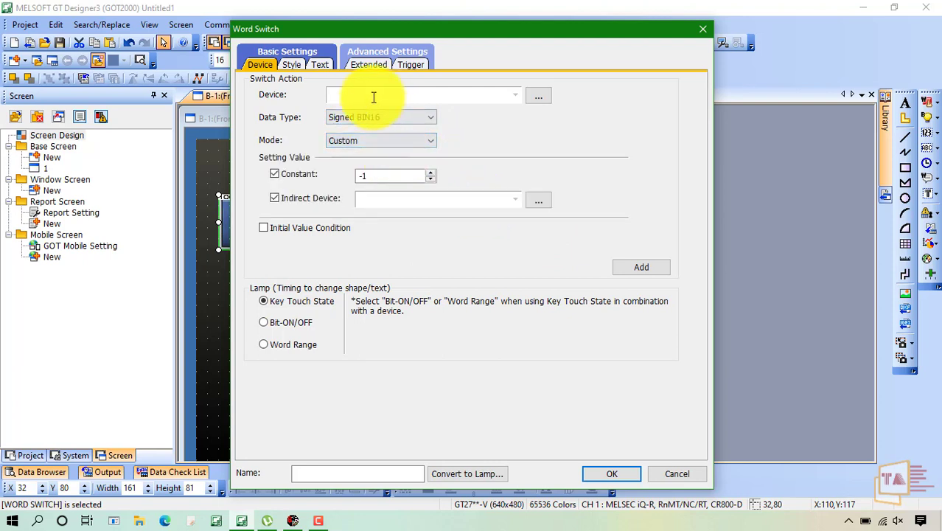
Step: Assign device D0 to the Custom-mode word switch and set its constant to 25
type("d0")
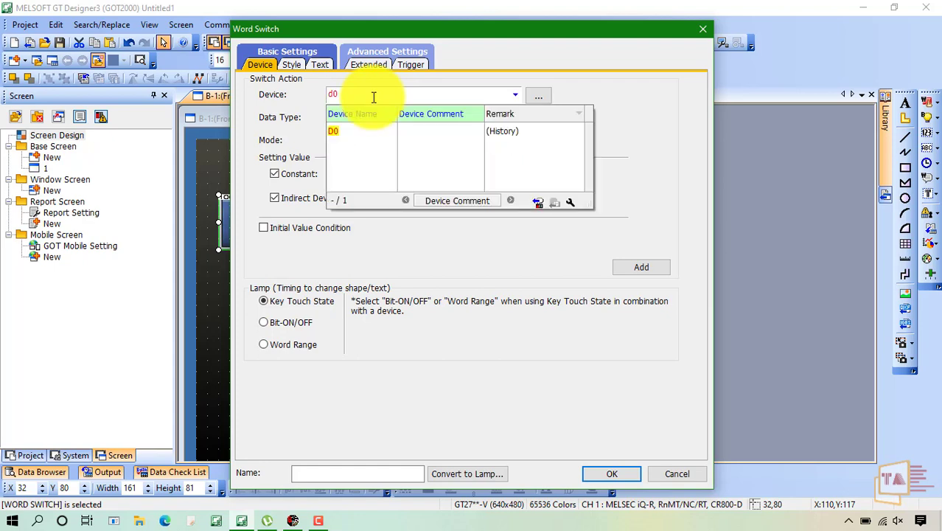
key("Return")
double_click(297, 224)
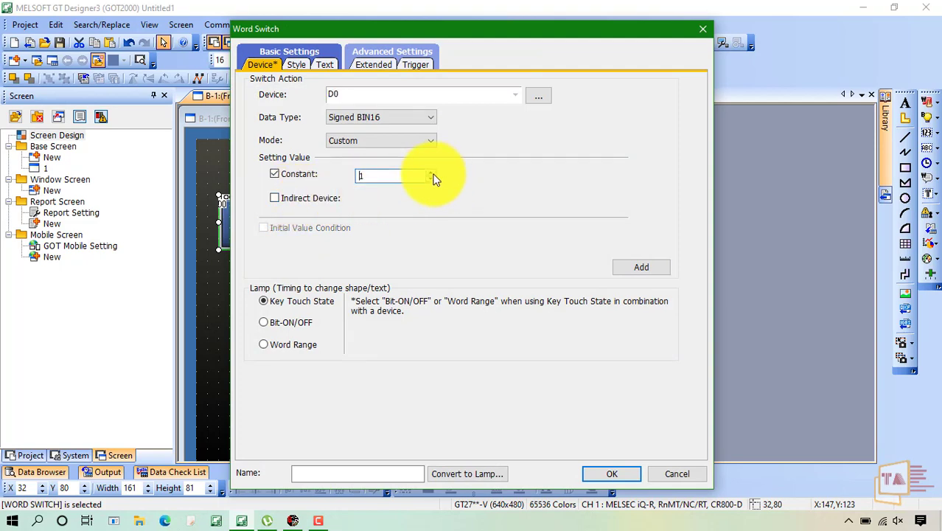
type("25")
key("Return")
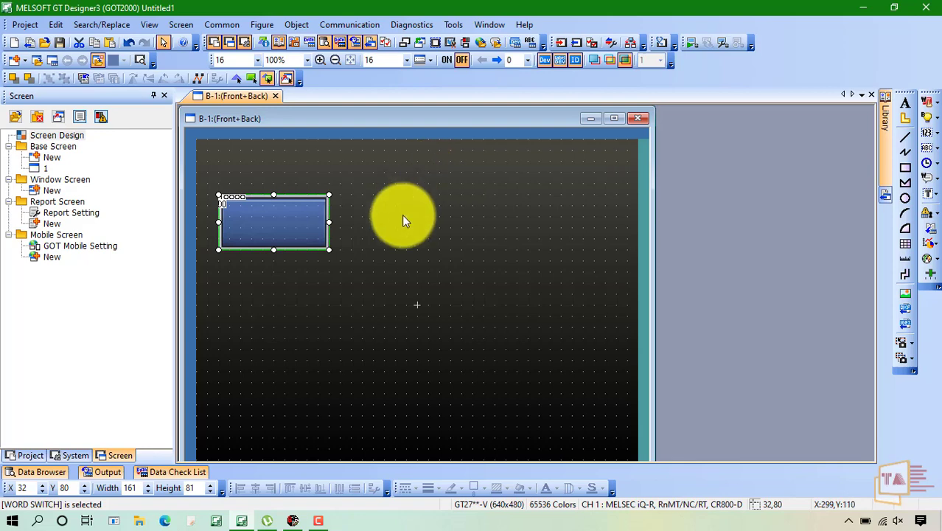
left_click(402, 214)
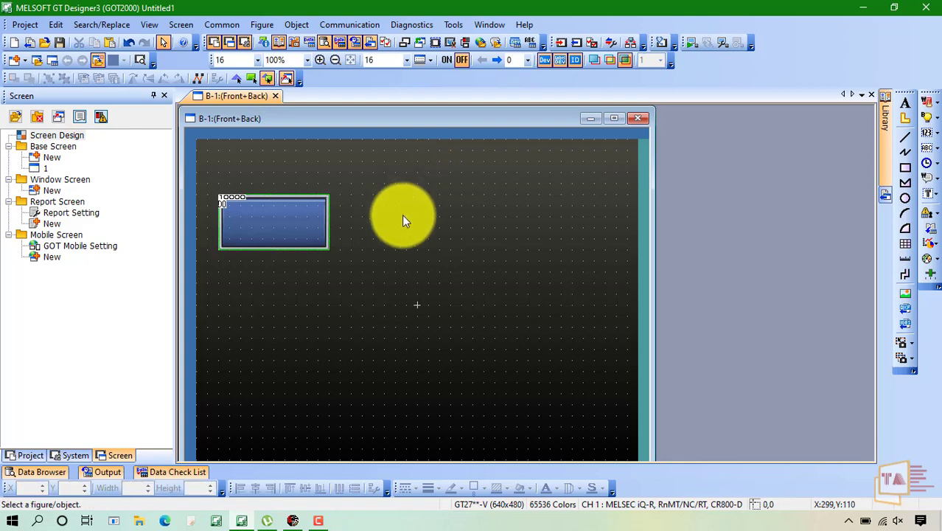
Step: Place a second word switch about 129 by 81 to the right of the first one
left_click(938, 107)
left_click(876, 140)
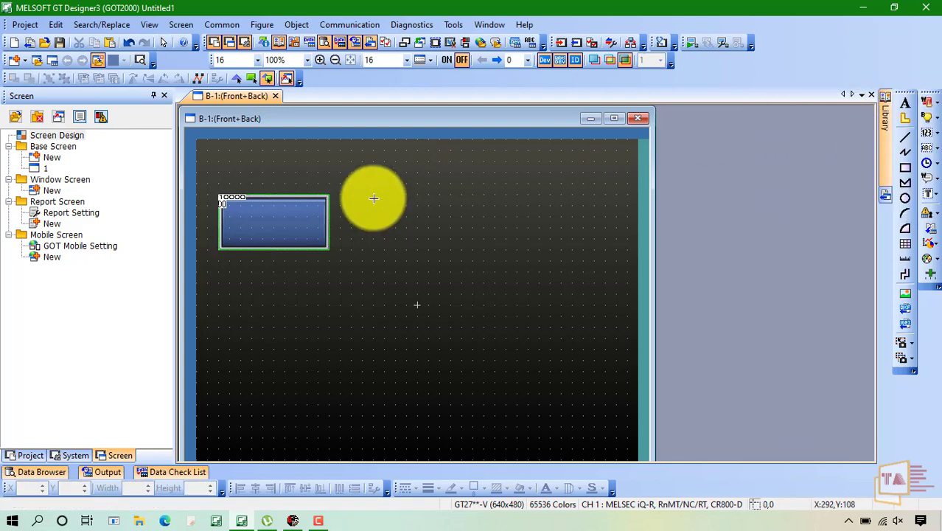
left_click_drag(351, 195, 441, 248)
Step: Set the second word switch to Data Addition mode on device D0
double_click(433, 241)
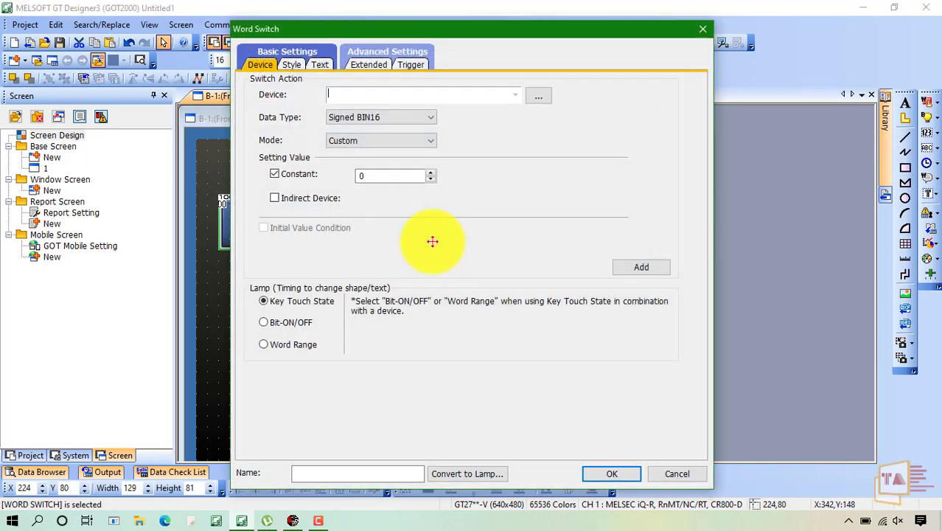
left_click(369, 141)
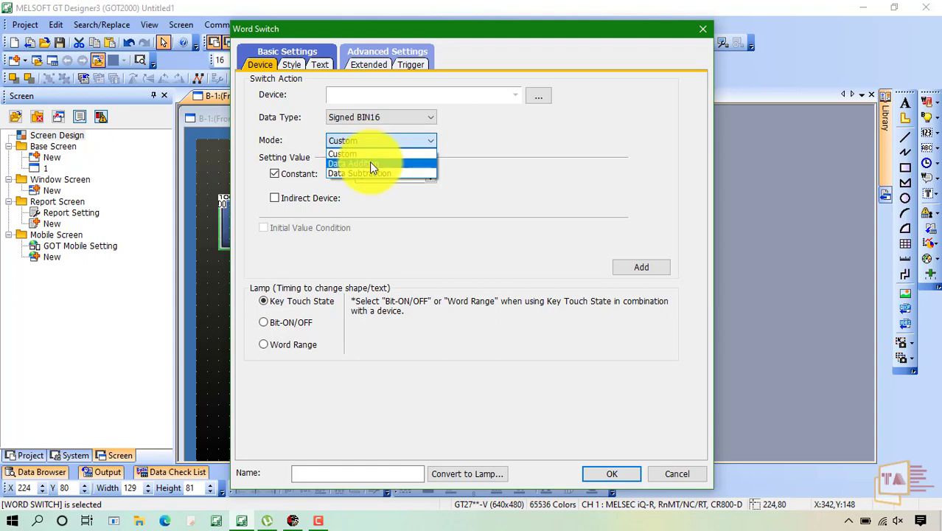
left_click(369, 163)
left_click(349, 97)
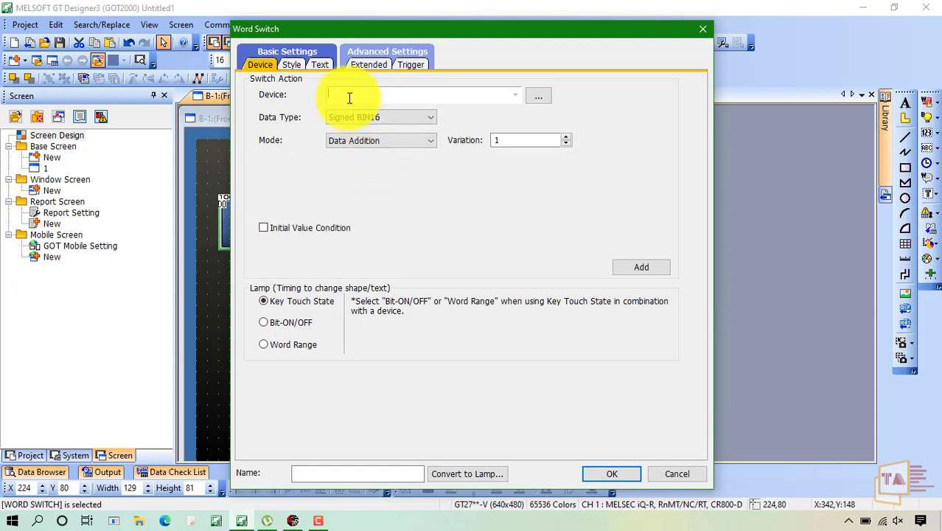
key("Escape")
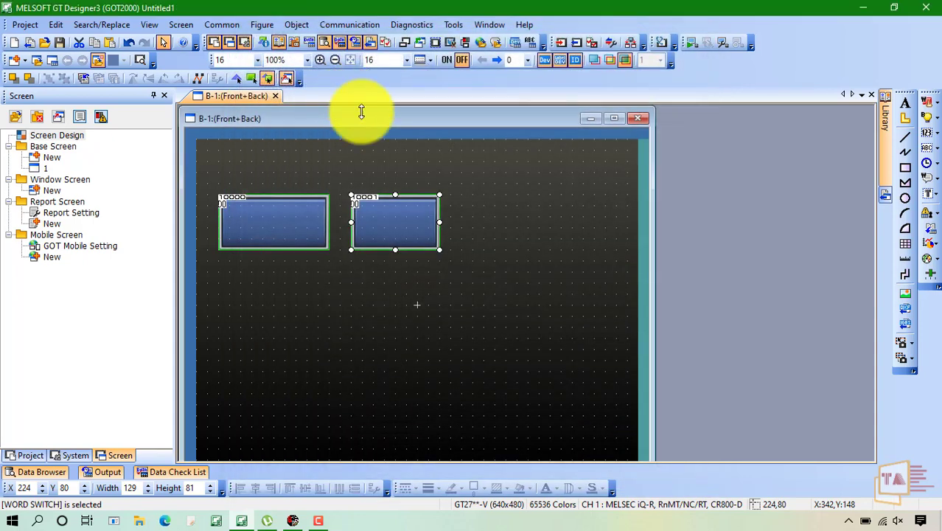
left_click(592, 177)
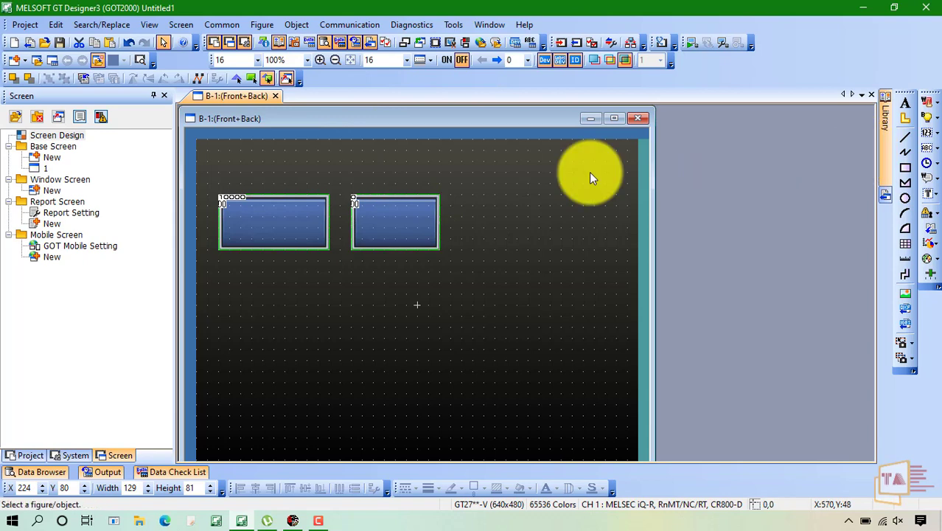
Step: Duplicate the Data Addition switch to its right and set the copy's mode to Data Subtraction with a variation of 1
left_click_drag(380, 198, 466, 197)
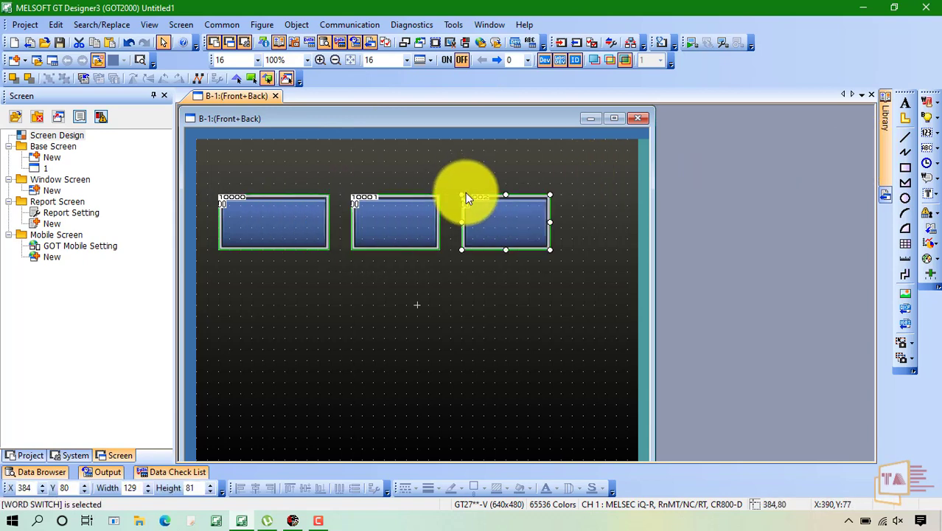
double_click(496, 211)
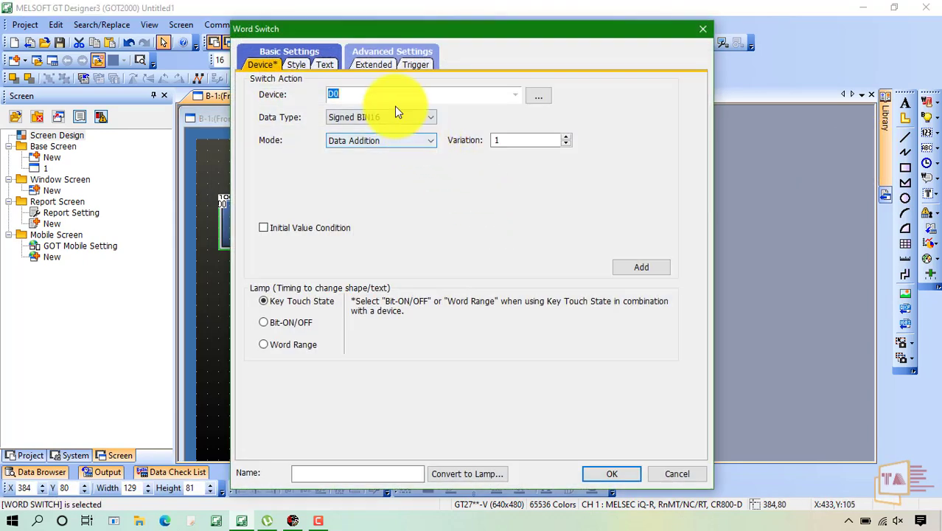
left_click(403, 140)
left_click(392, 175)
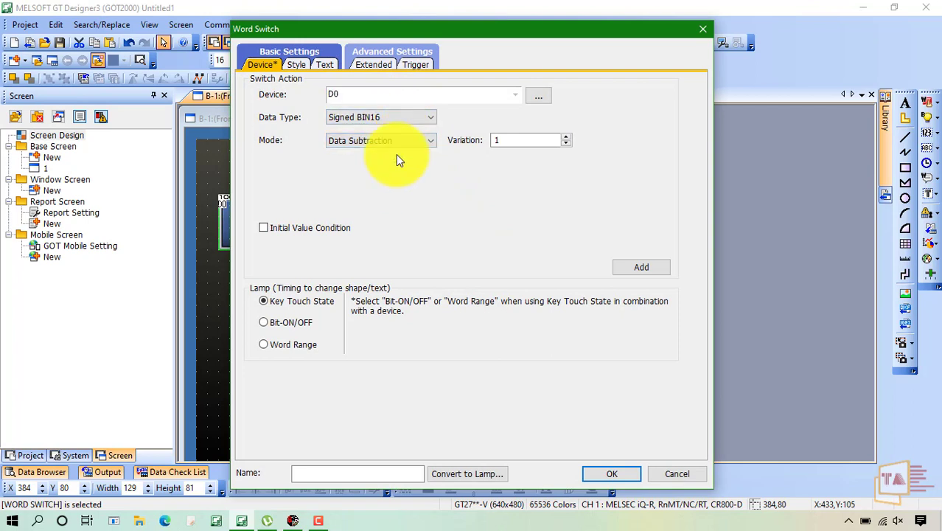
left_click(335, 117)
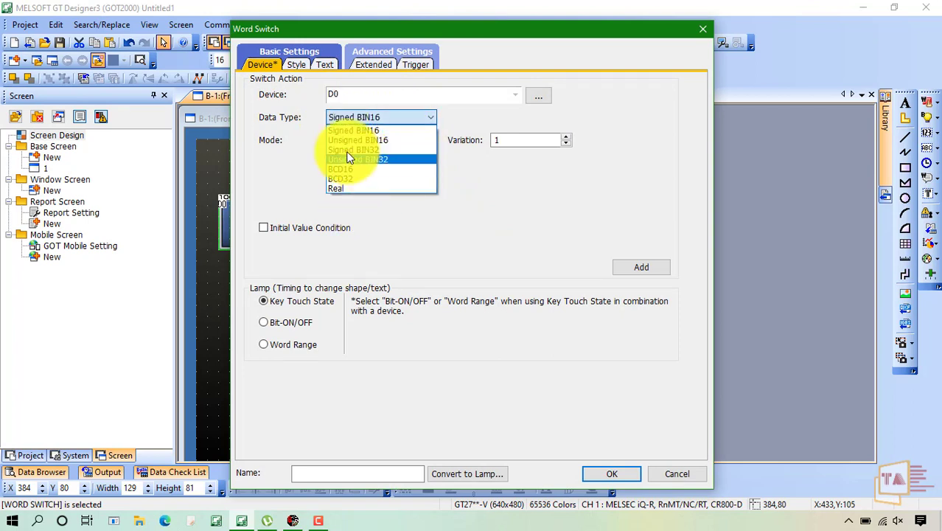
left_click(502, 205)
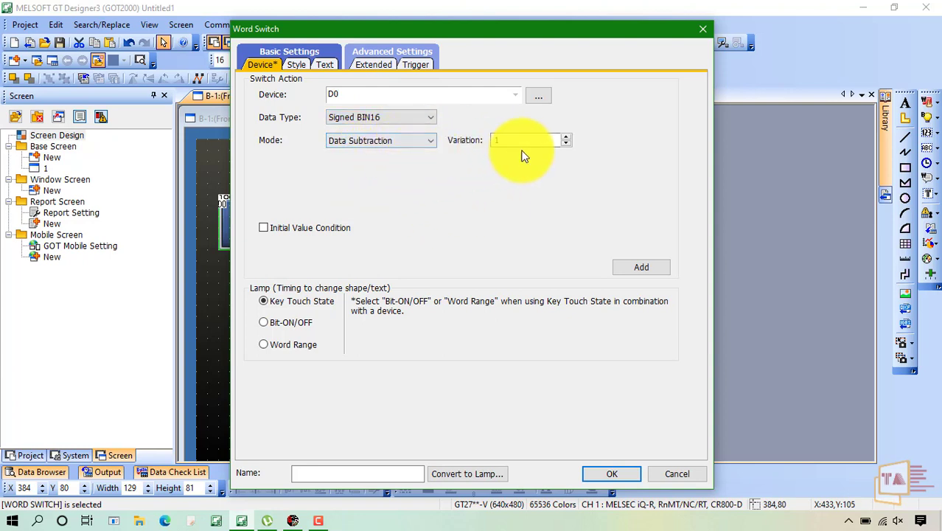
left_click(566, 137)
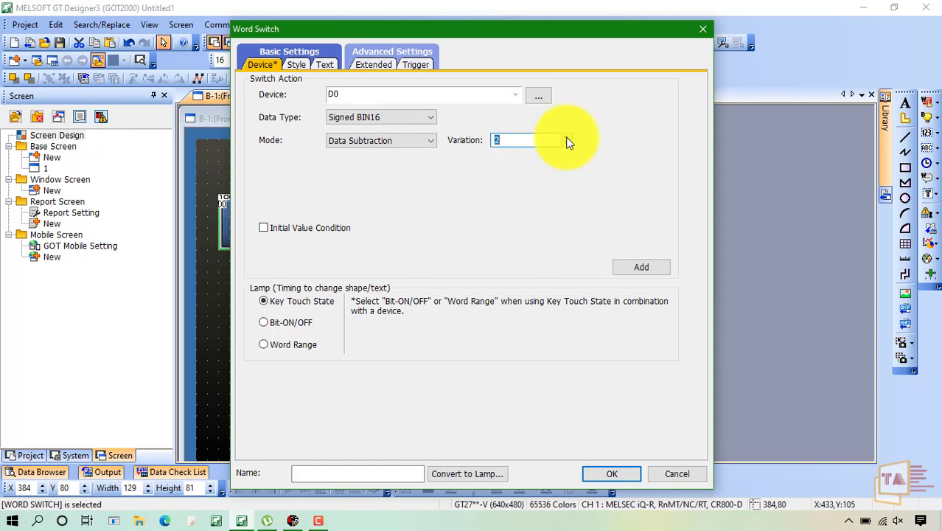
left_click(567, 143)
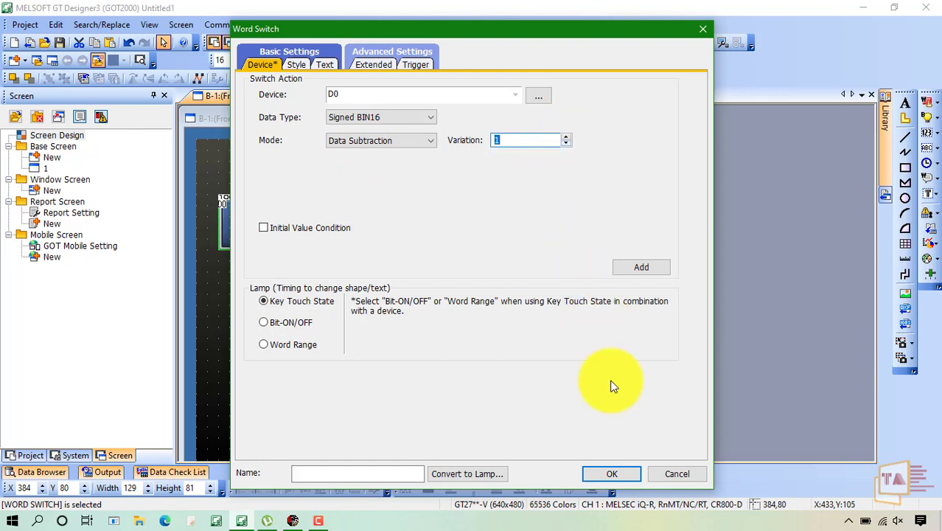
left_click(607, 472)
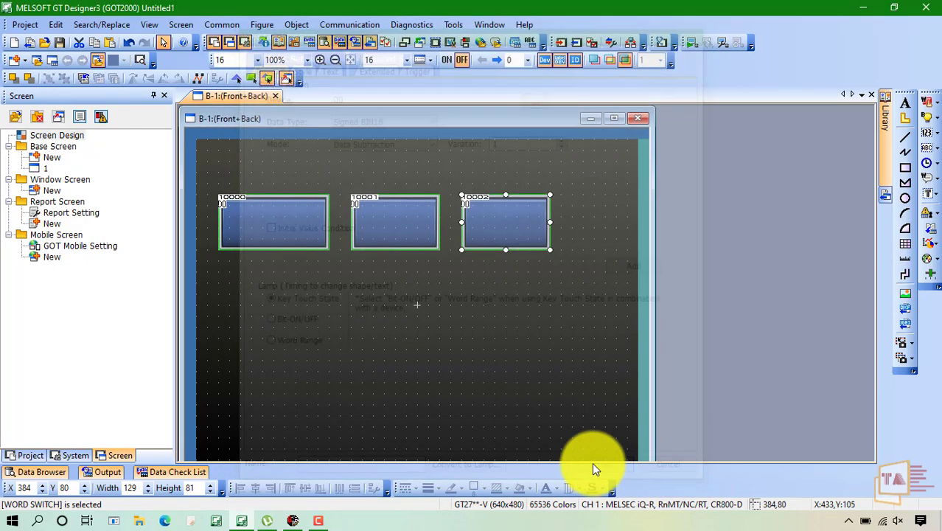
left_click(437, 396)
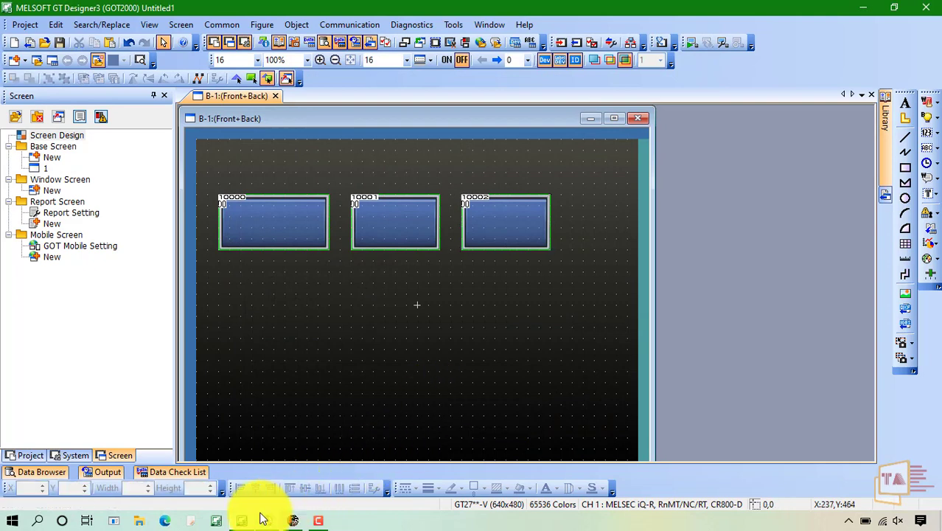
Step: Switch to GX Developer, start the ladder logic test of the program, and return to GT Designer3
left_click(292, 520)
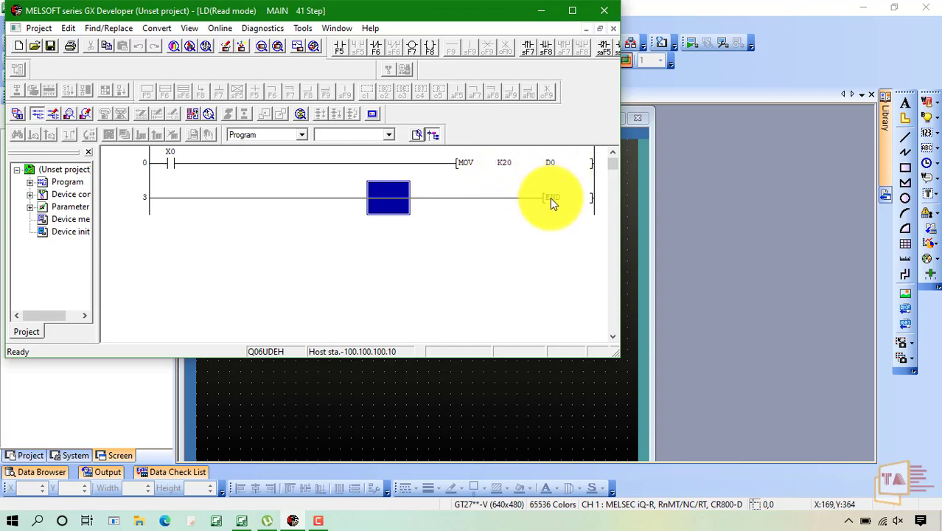
left_click(297, 29)
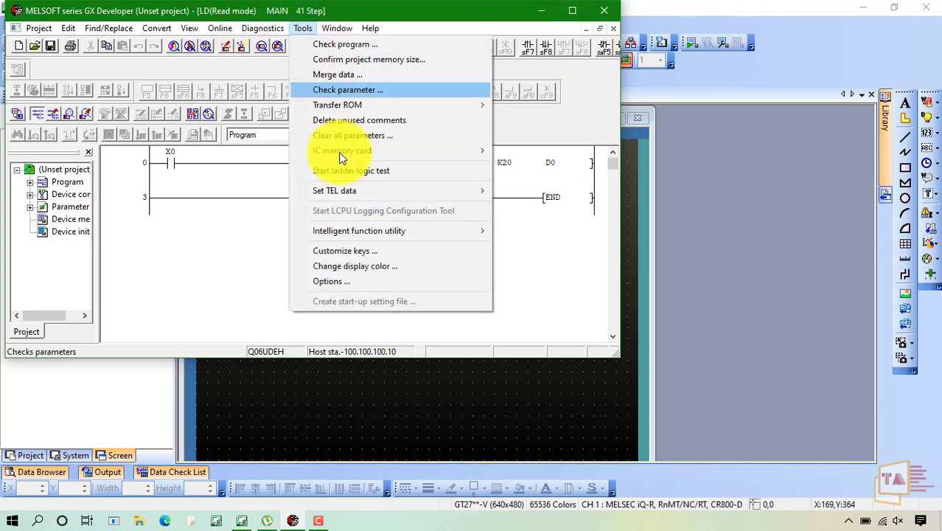
left_click(343, 172)
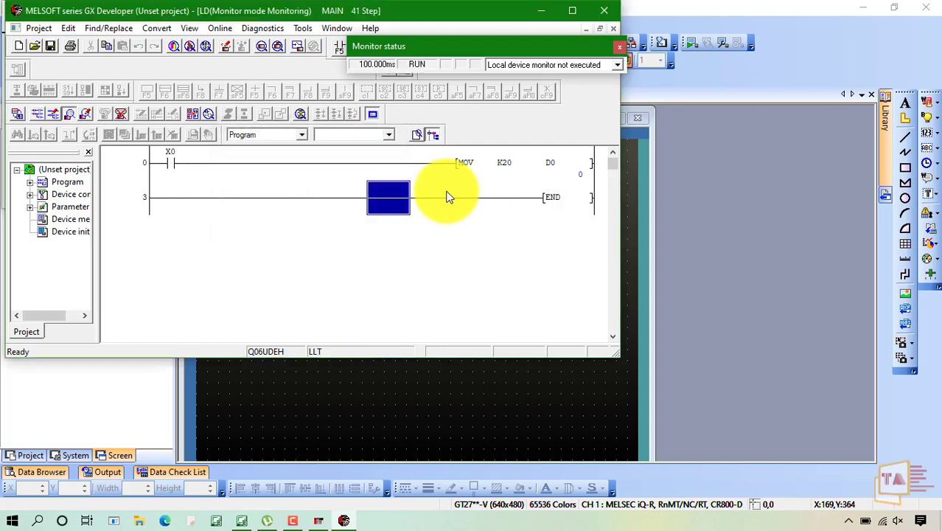
left_click(675, 166)
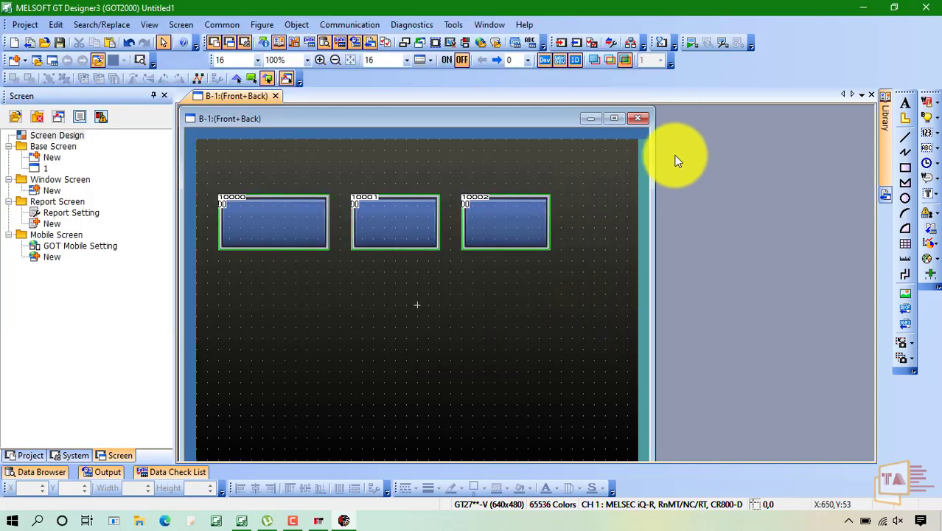
Step: Start the GT Simulator3 simulation, bring GX Developer forward, and place the simulator window below the monitored D0 value
left_click(693, 45)
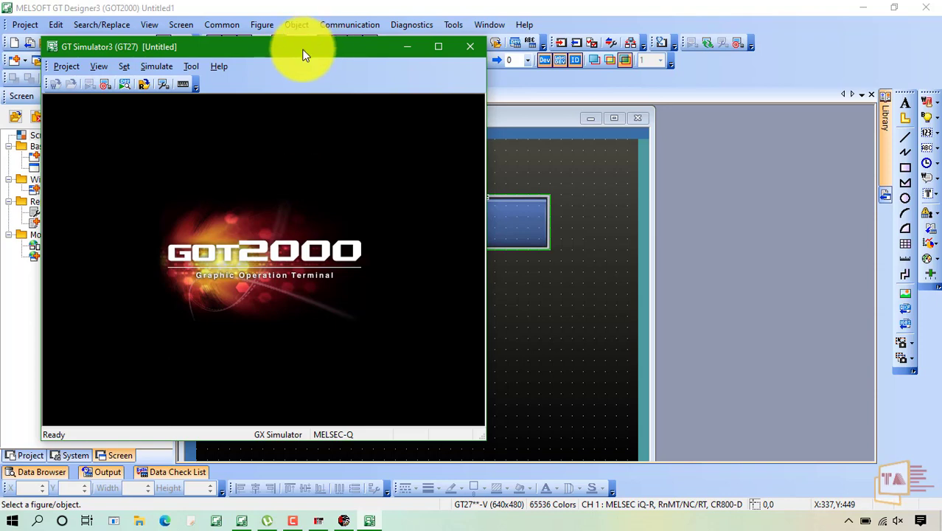
left_click_drag(304, 53, 680, 76)
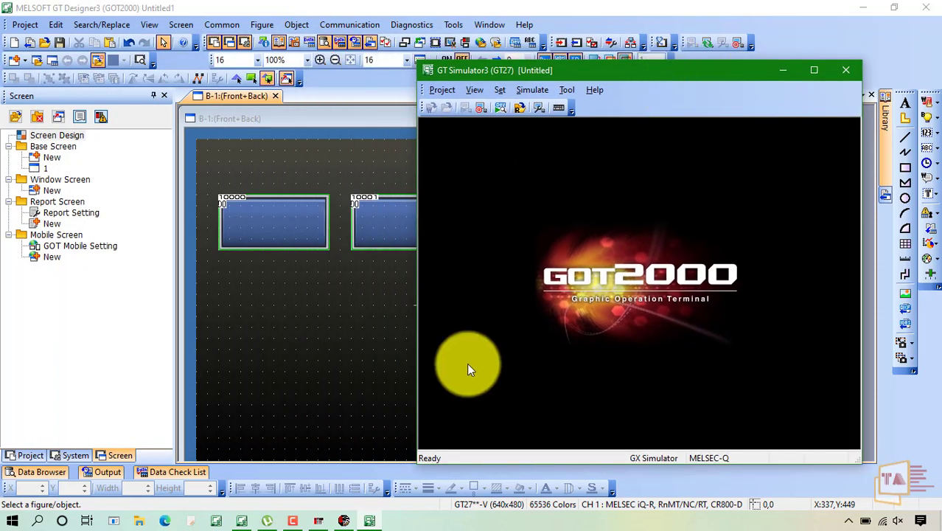
left_click(341, 521)
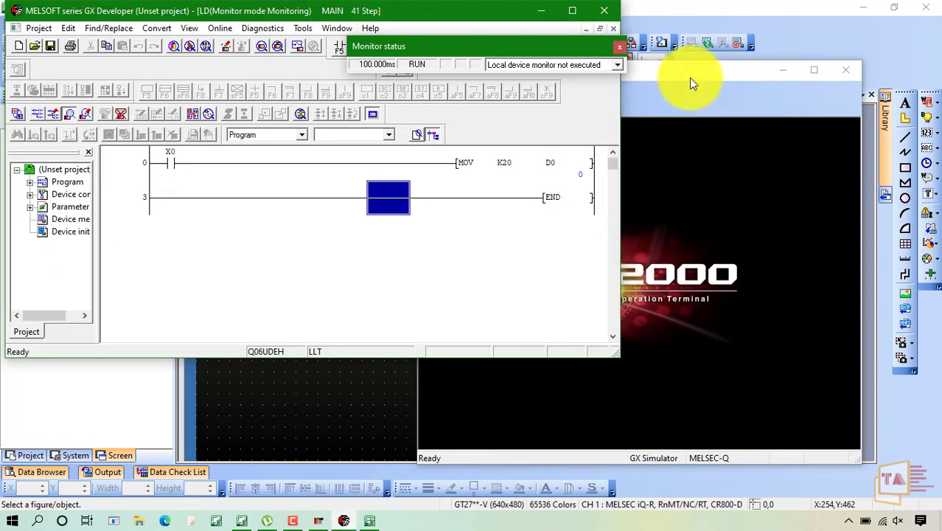
left_click_drag(690, 76, 557, 210)
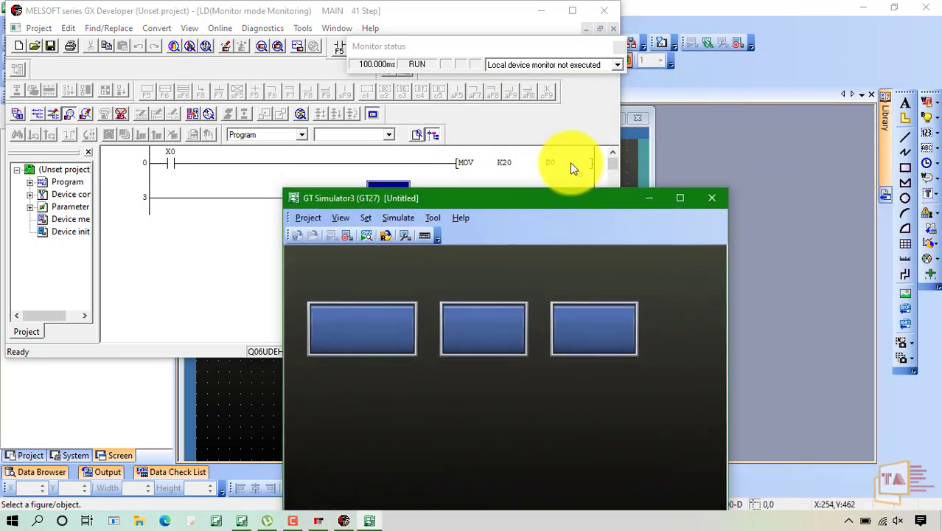
Step: Test the data write switch and the Data Addition switch in the simulator while monitoring D0 in the ladder
left_click(368, 331)
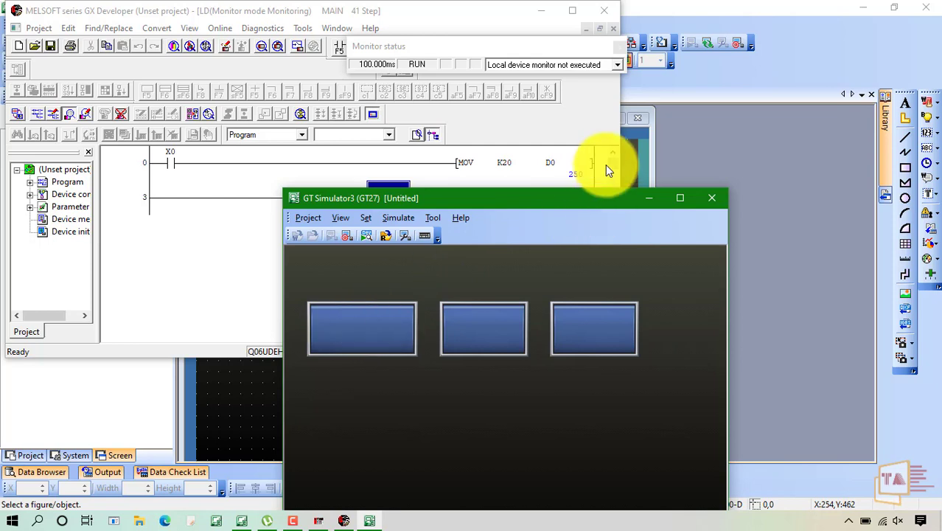
left_click(525, 328)
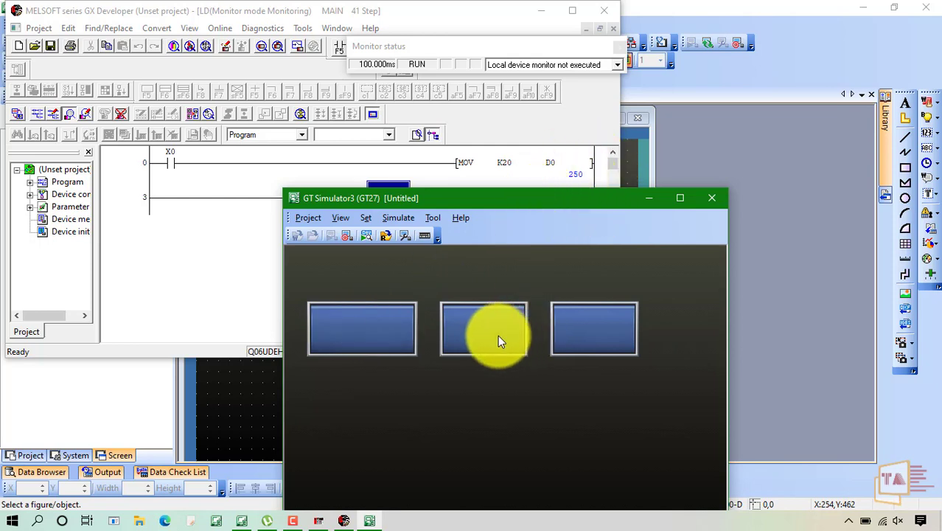
left_click(498, 339)
left_click(499, 339)
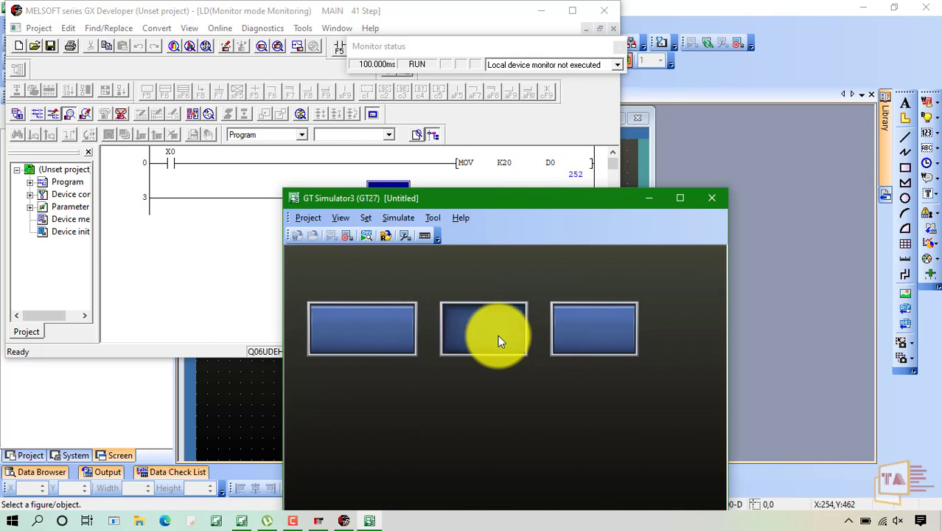
left_click(498, 339)
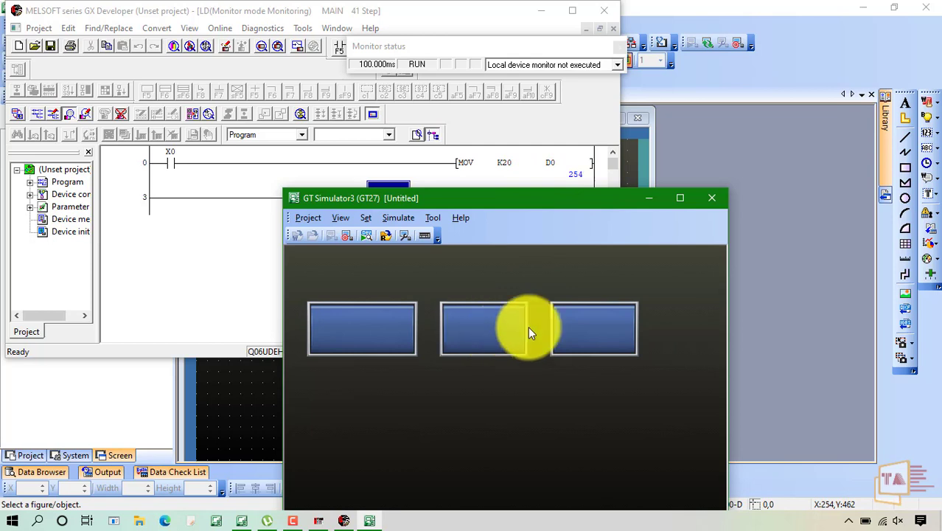
Step: Test the Data Subtraction switch several times, then operate the Data Addition switch repeatedly while monitoring D0
left_click(582, 338)
left_click(583, 337)
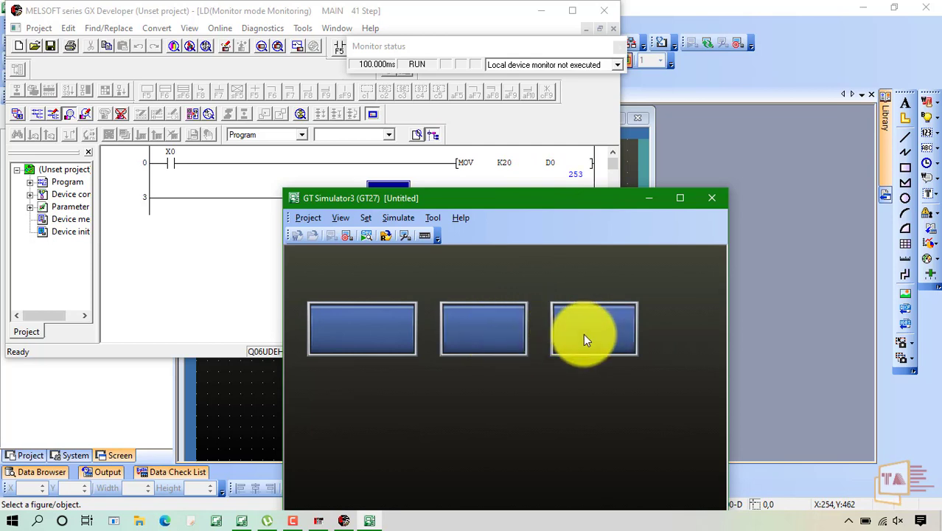
left_click(583, 338)
left_click(494, 328)
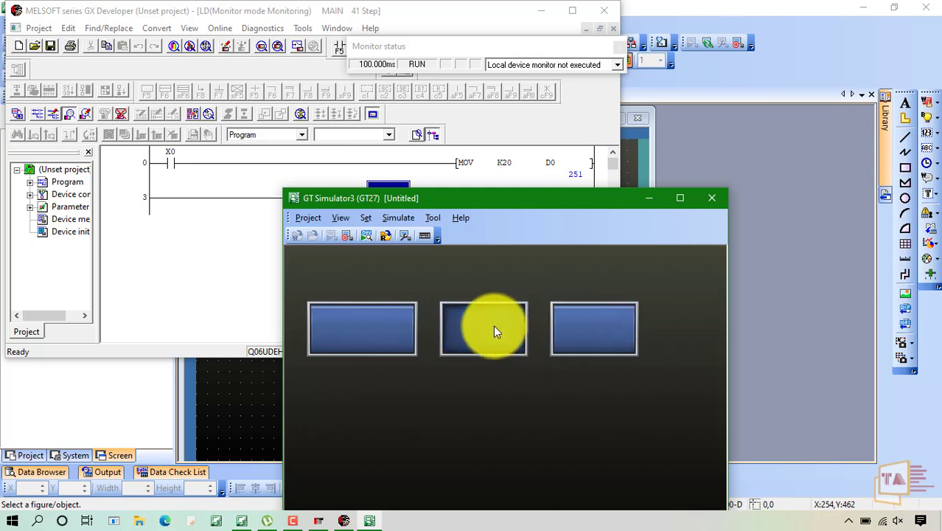
left_click(494, 329)
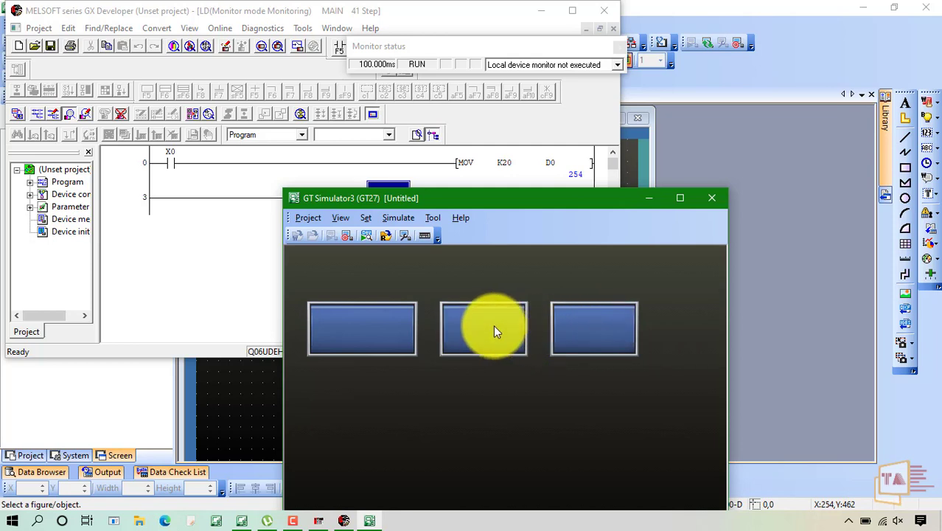
left_click(494, 331)
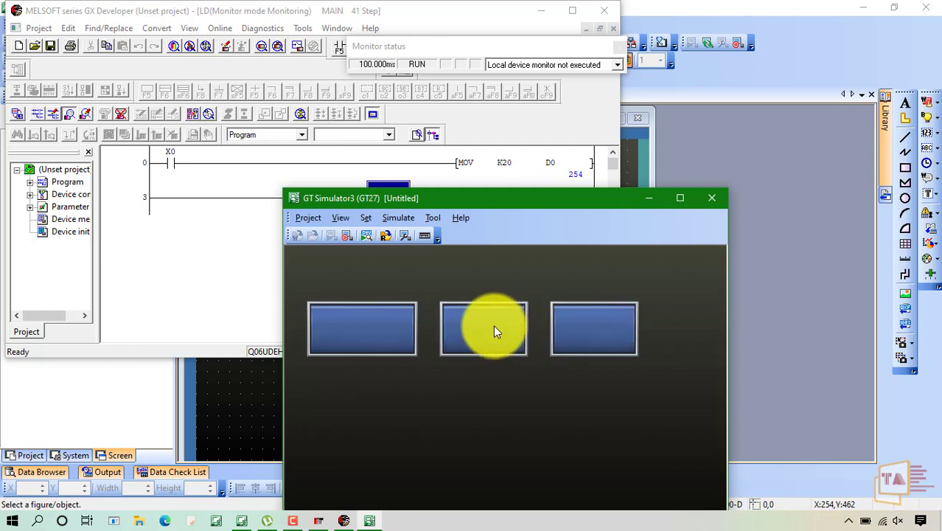
Step: Rewrite D0 with the simulated data write switch and close GT Simulator3
left_click(379, 325)
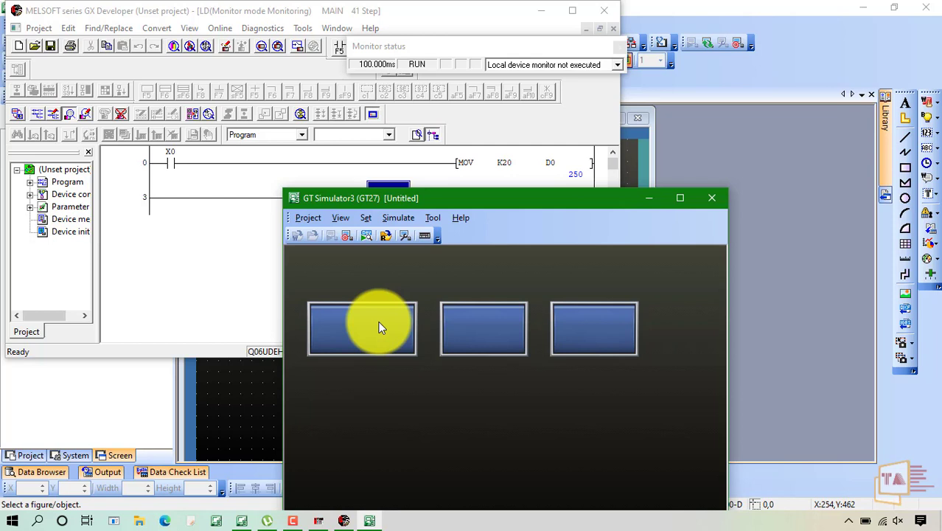
left_click(380, 327)
left_click(380, 327)
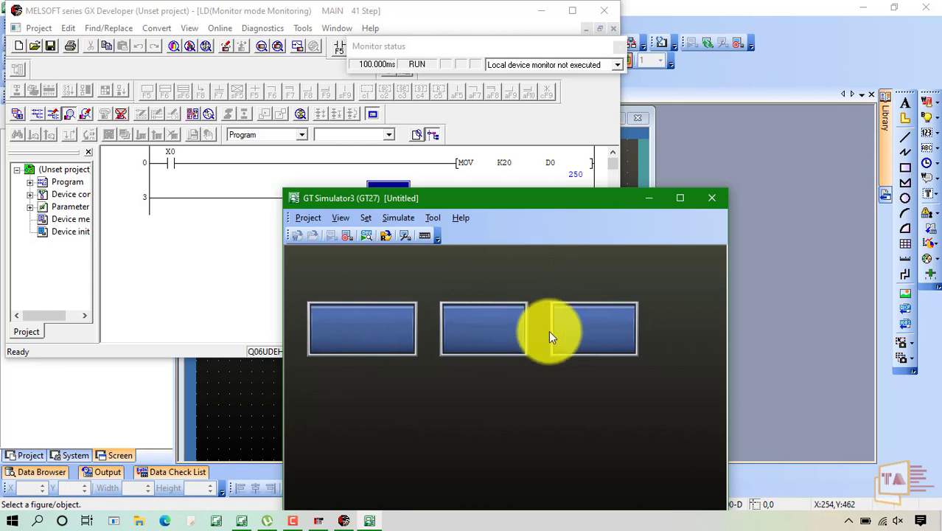
left_click(709, 199)
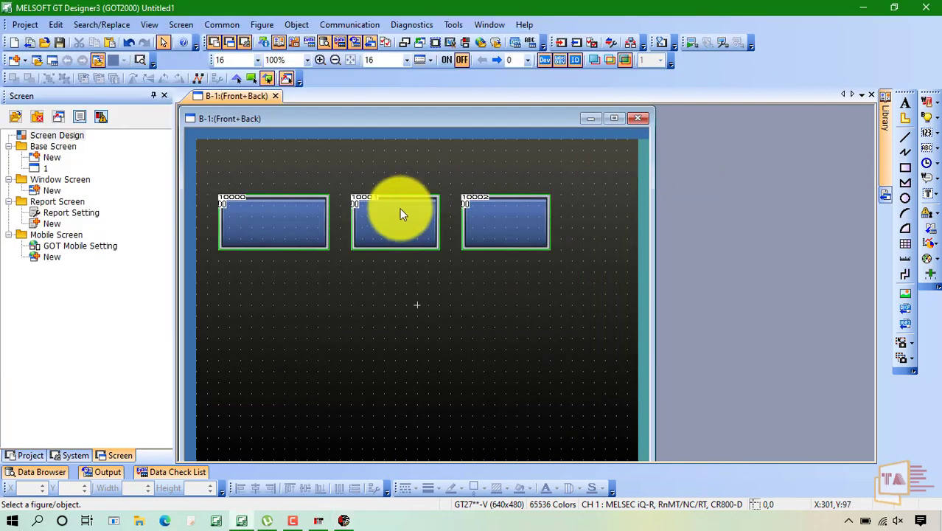
Step: Set the Data Addition switch's variation to 10
left_click(395, 210)
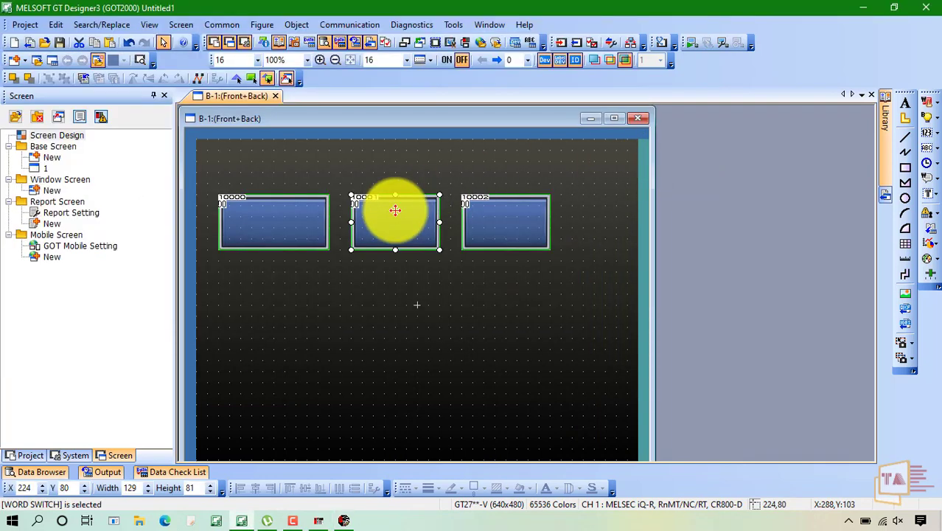
double_click(395, 210)
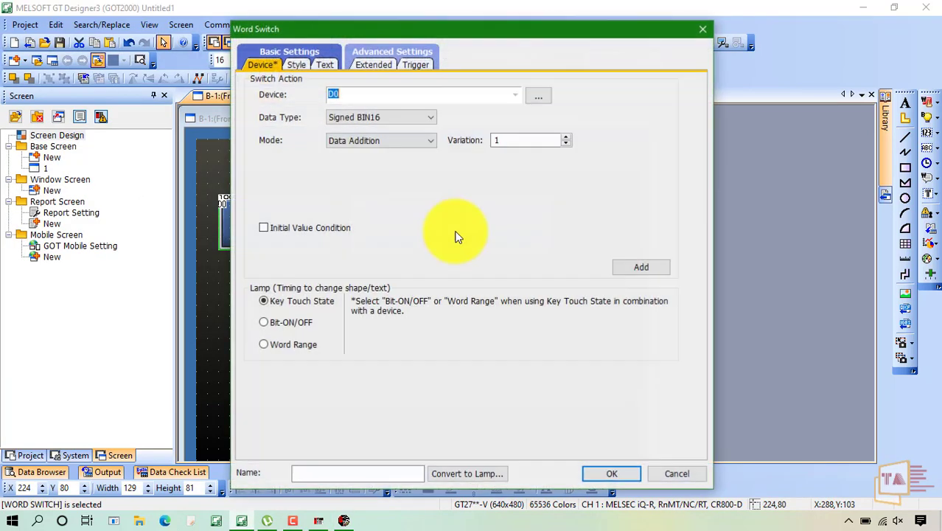
left_click(569, 140)
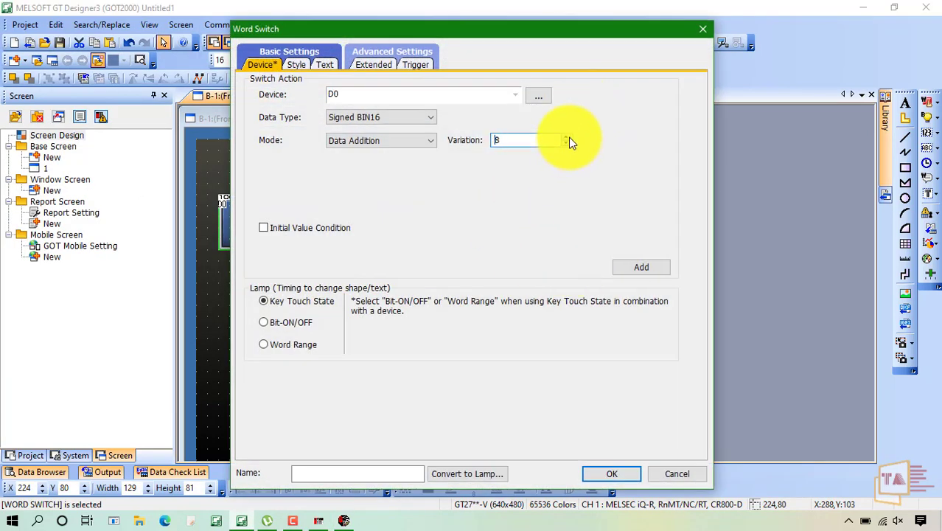
left_click(566, 137)
left_click(566, 137)
left_click(621, 475)
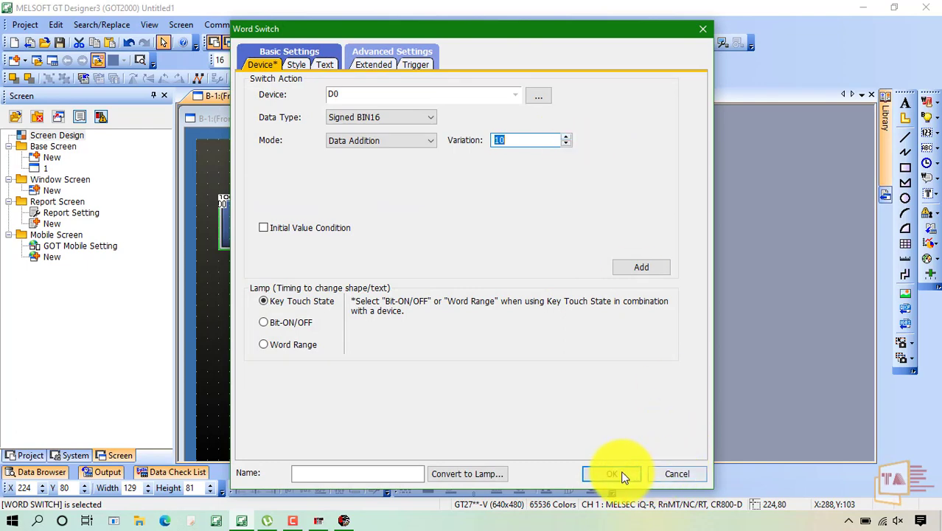
Step: Set the Data Subtraction switch's variation to 5
double_click(510, 234)
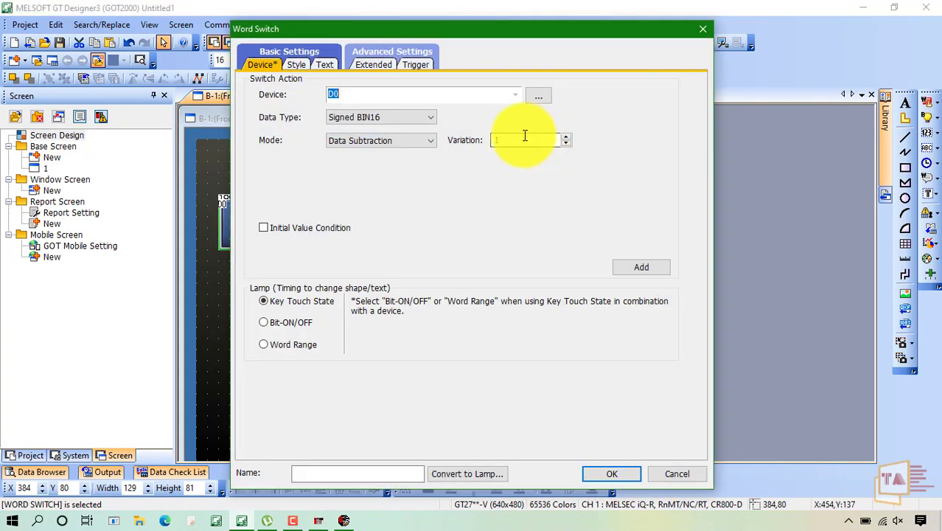
left_click(524, 138)
type("5")
key("Return")
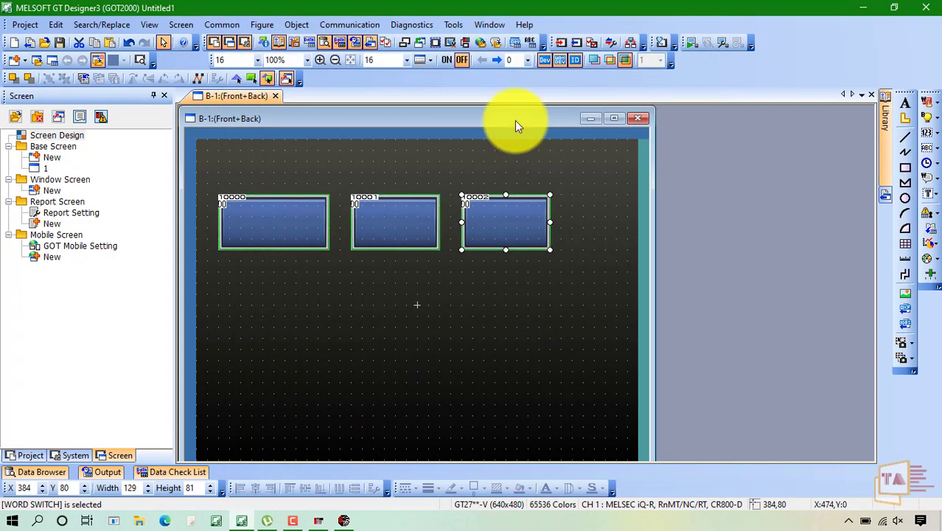
Step: Restart the simulation with the changed switches and arrange its window so D0 in the GX Developer ladder stays readable
left_click(691, 42)
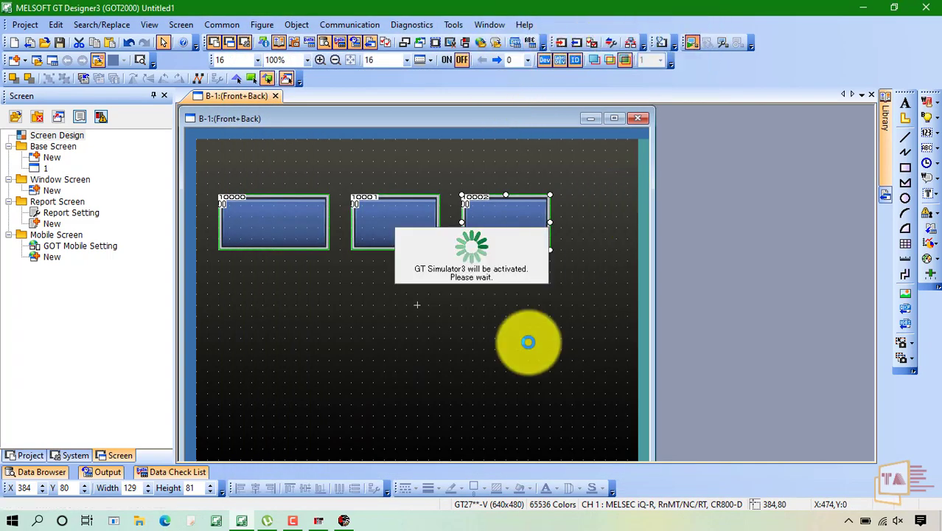
left_click(345, 518)
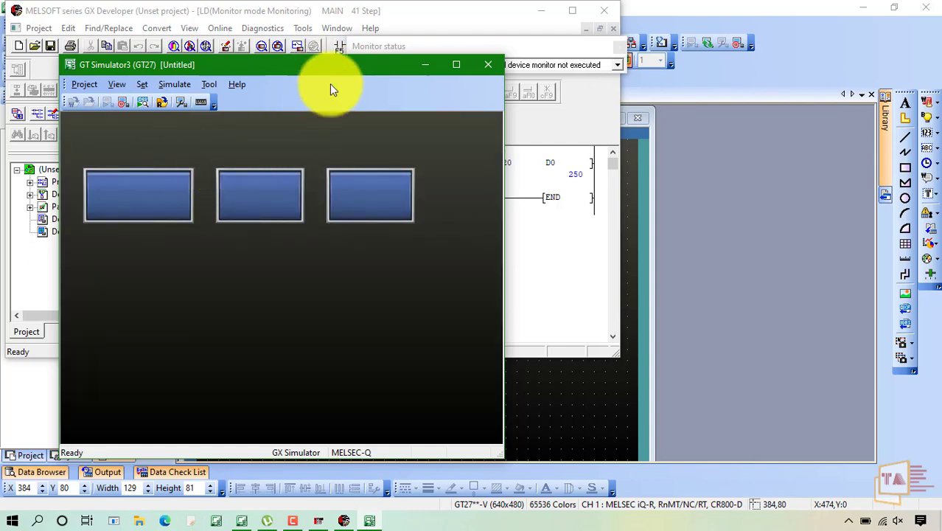
left_click_drag(322, 68, 583, 225)
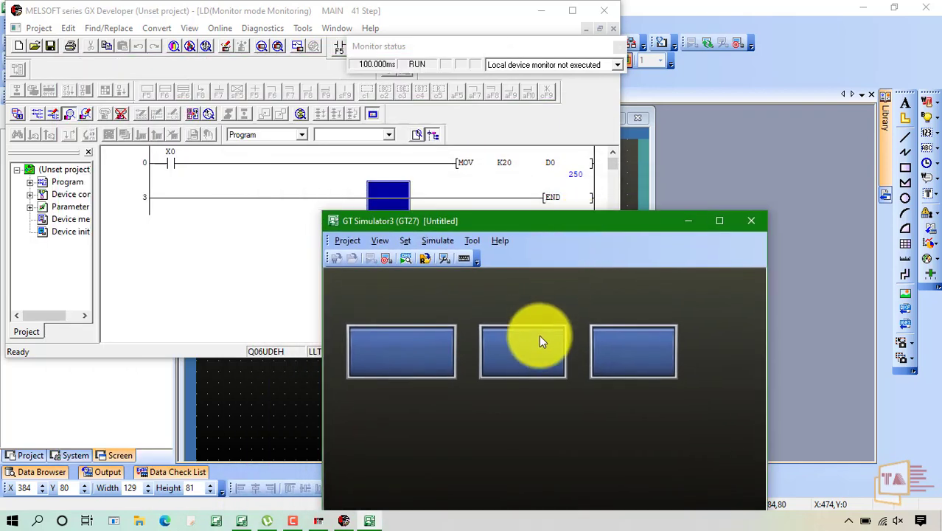
Step: Test the Data Addition switch with its variation of 10 by operating it repeatedly in the simulator
left_click(539, 341)
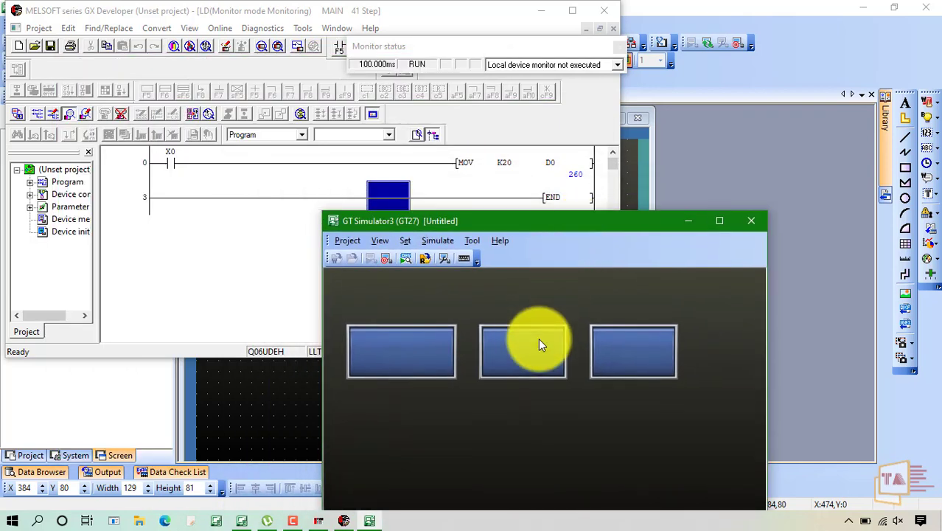
left_click(539, 342)
left_click(539, 342)
left_click(539, 341)
left_click(538, 339)
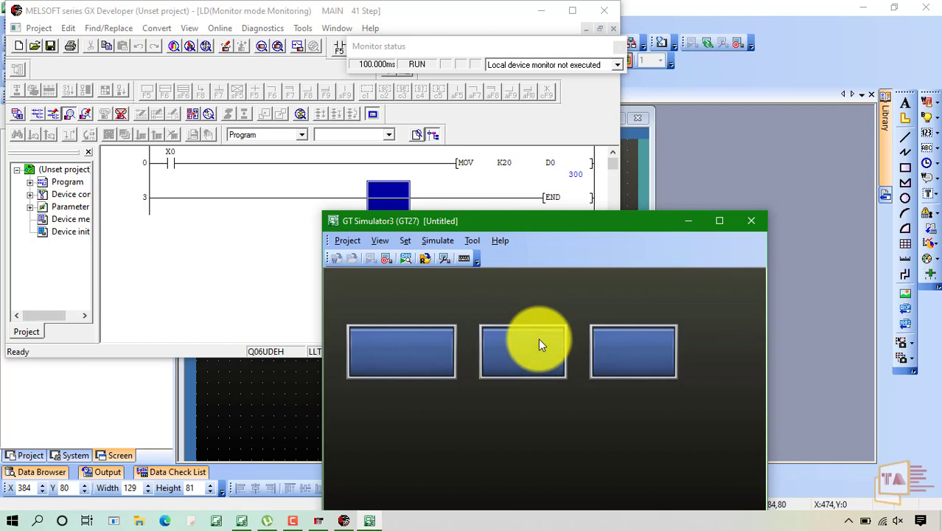
Step: Test the Data Subtraction switch with its variation of 5 repeatedly, then operate the Data Addition switch again
left_click(611, 348)
left_click(611, 351)
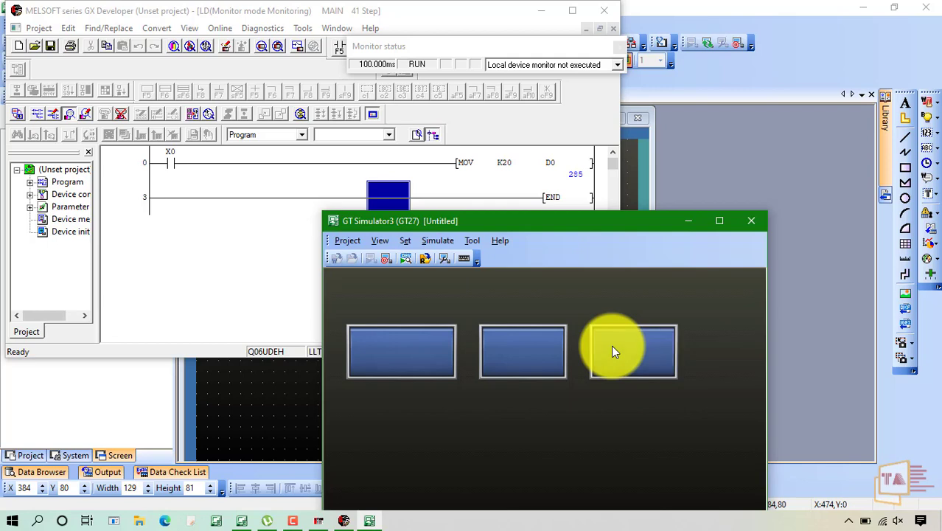
left_click(611, 351)
left_click(612, 350)
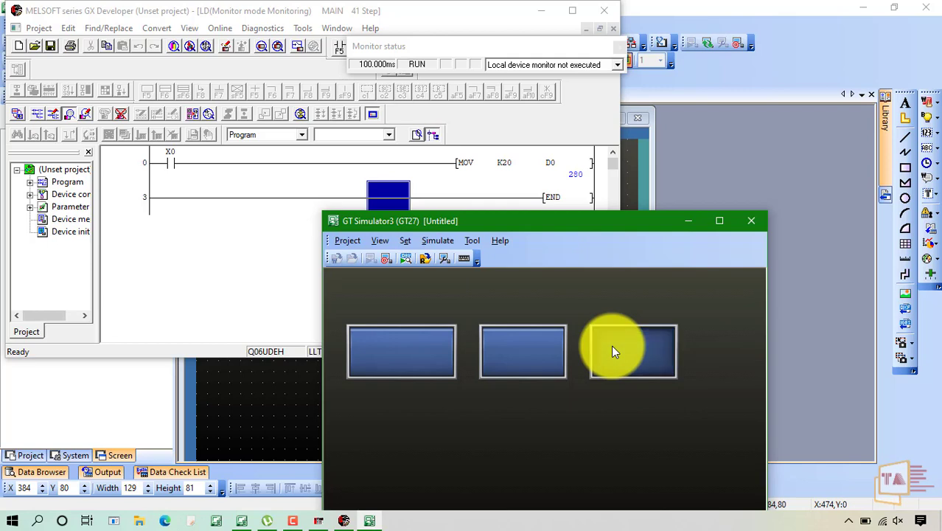
left_click(612, 349)
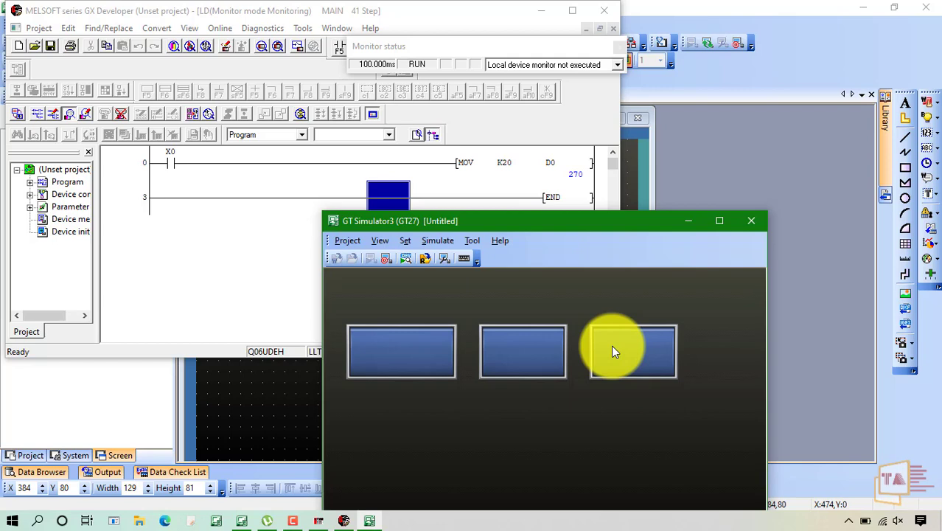
left_click(557, 342)
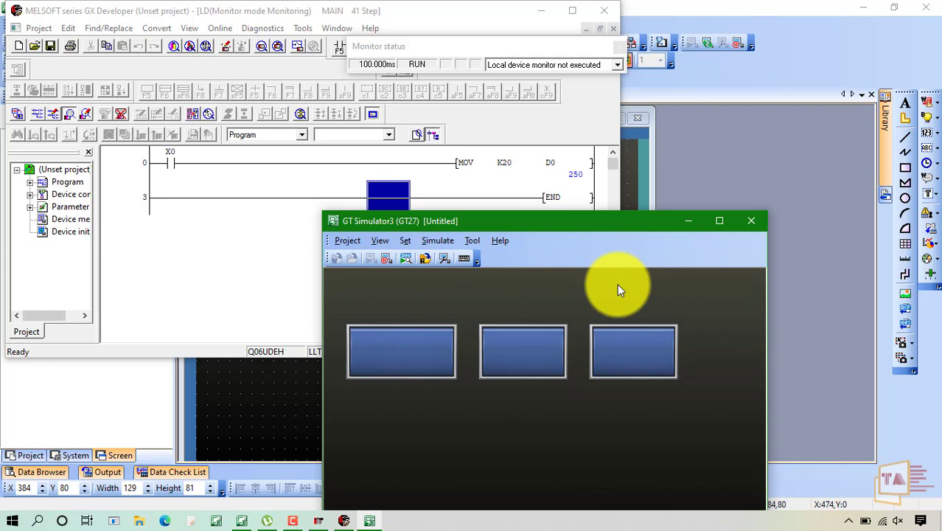
Step: Close GT Simulator3, return to GT Designer3, and delete all three word switches from base screen 1
left_click(751, 220)
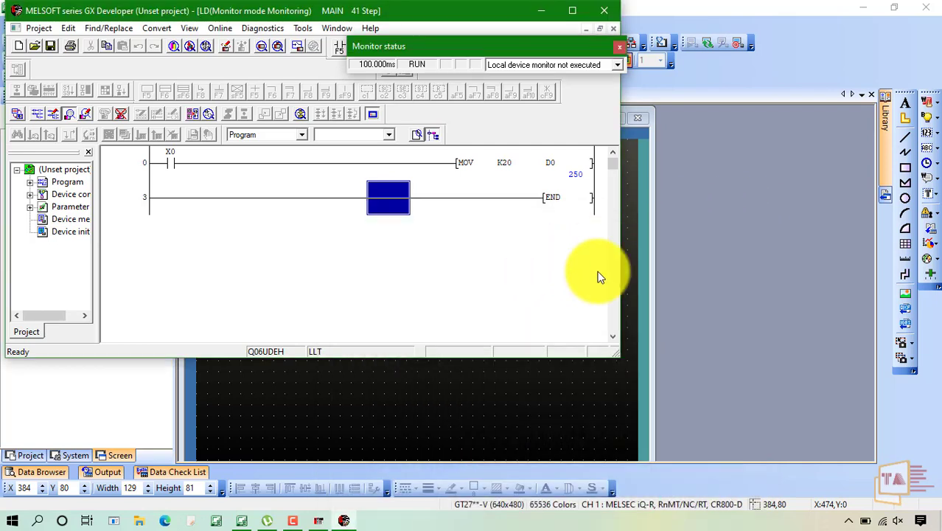
left_click(537, 397)
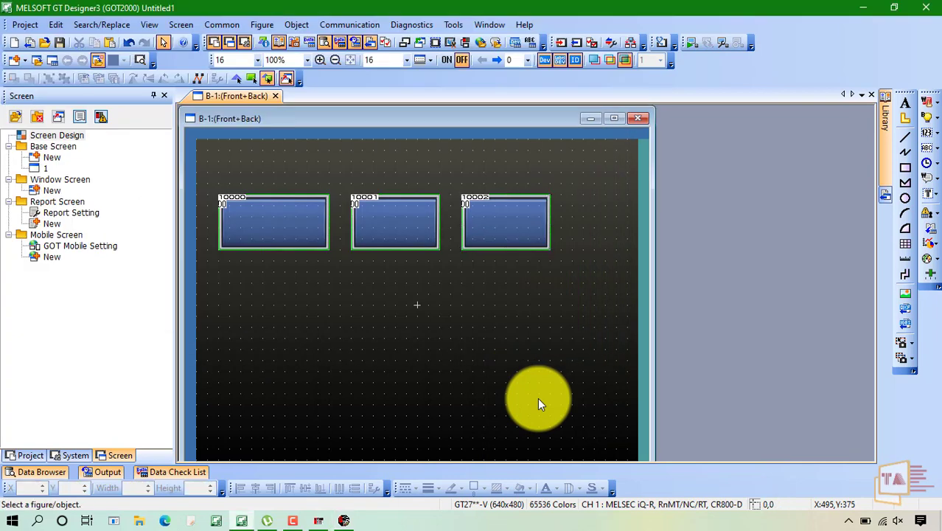
left_click_drag(207, 224, 571, 280)
key("Delete")
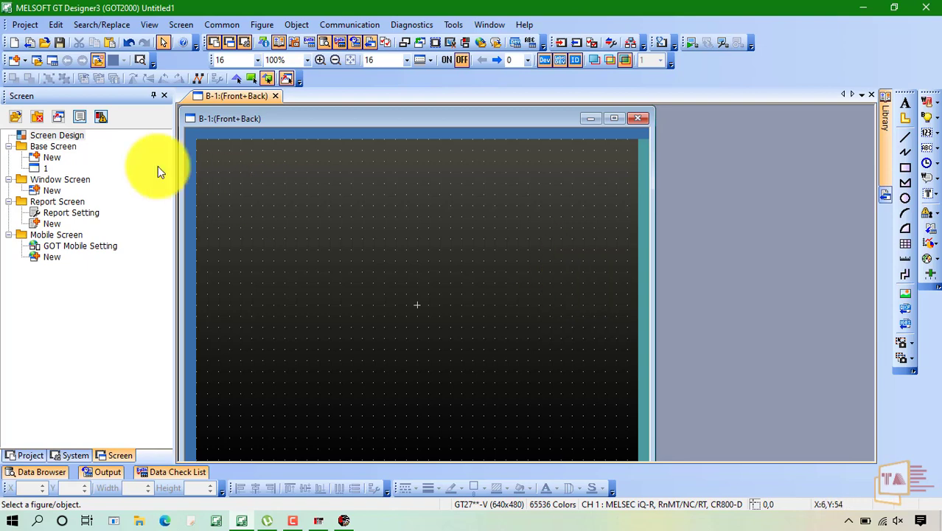
Step: Add a new base screen with screen number 2 and the name Sample
left_click(44, 170)
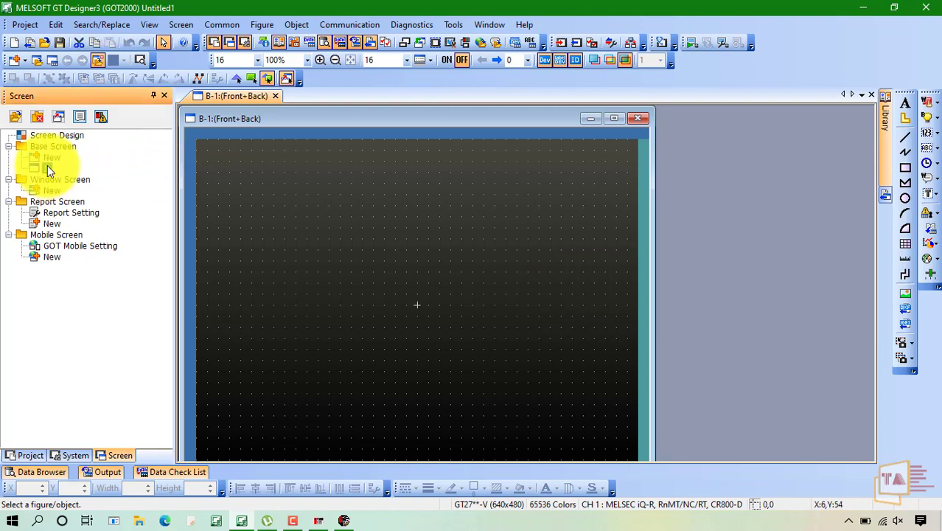
left_click(50, 160)
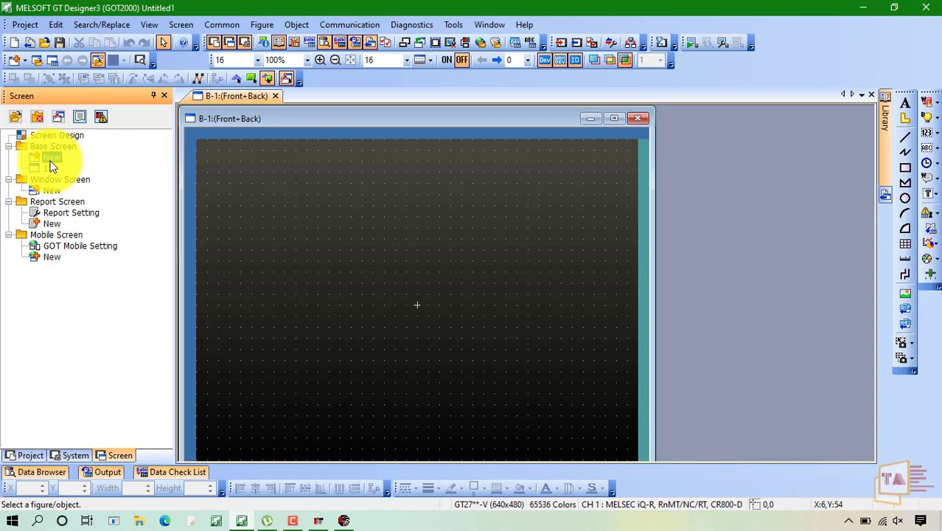
double_click(51, 161)
left_click(395, 99)
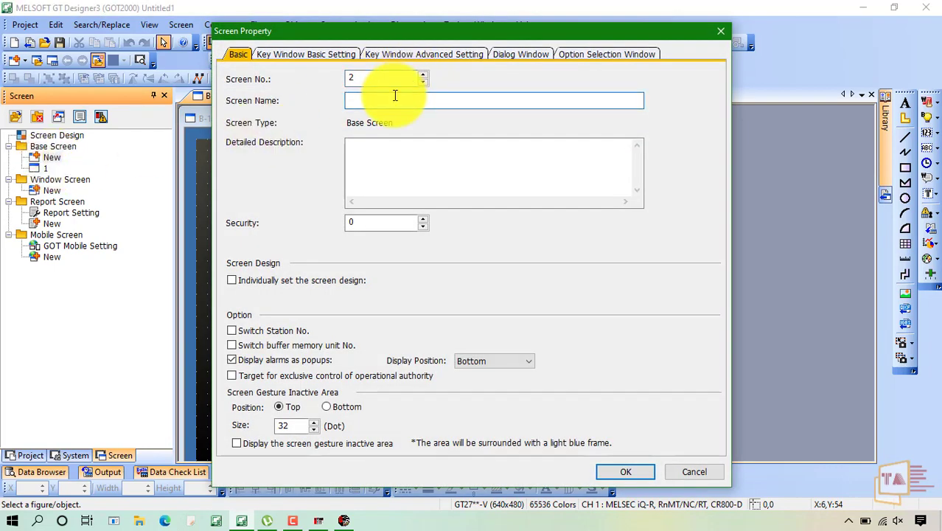
type("Sample")
key("Return")
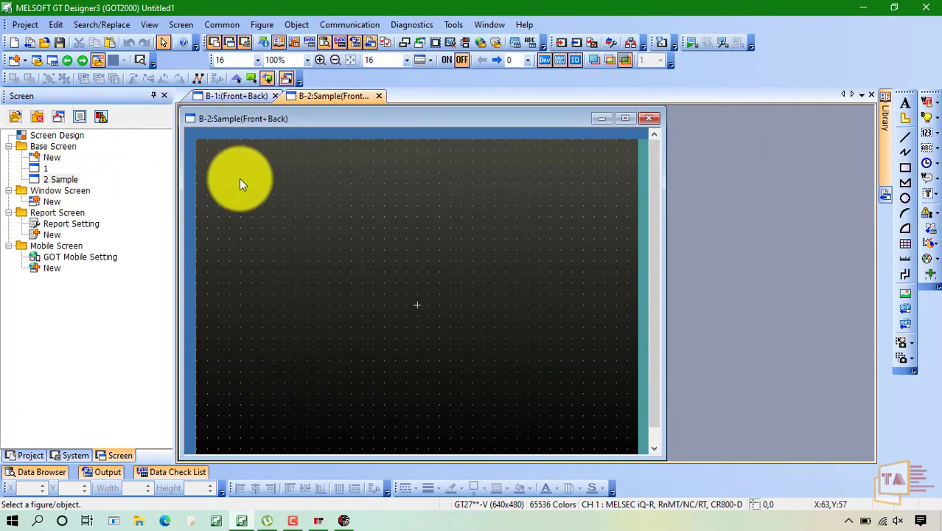
Step: Add base screen 3 with the name Sample2, and briefly run the simulator to view the start screen before closing it
double_click(50, 158)
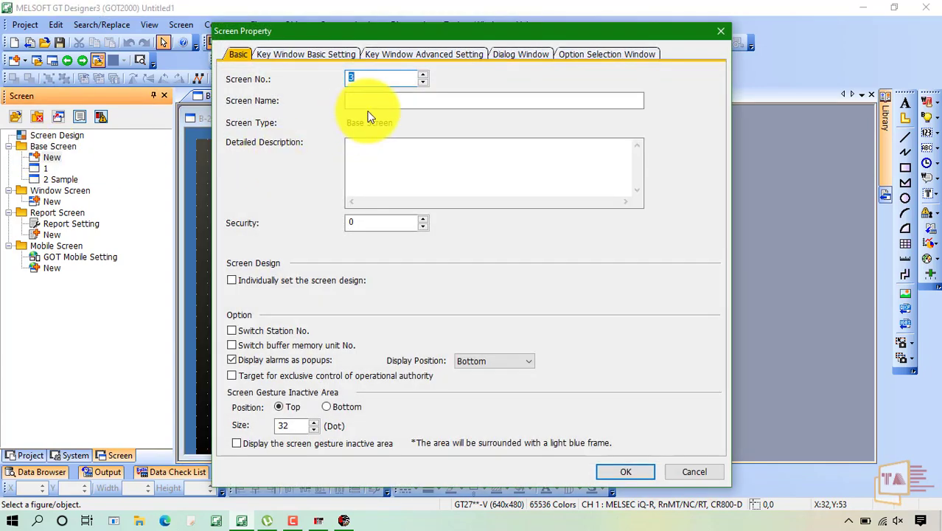
left_click(357, 98)
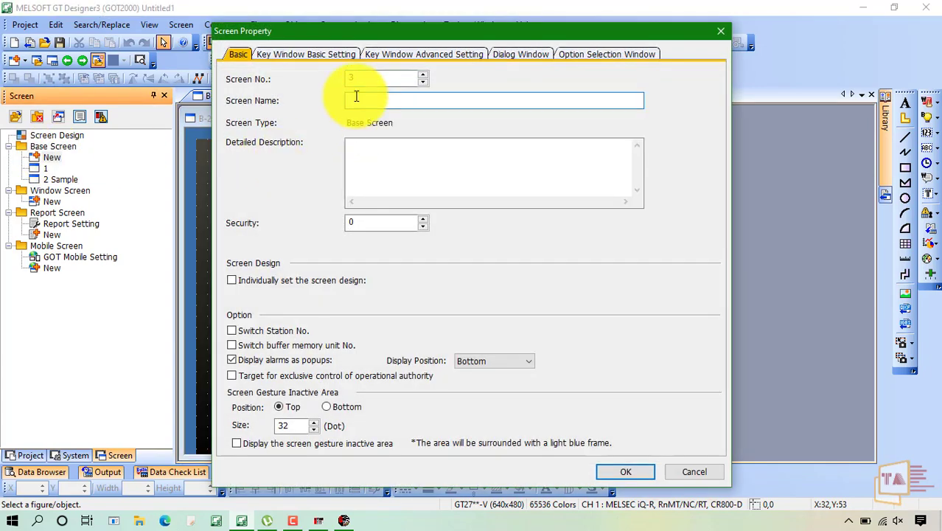
type("Sample2")
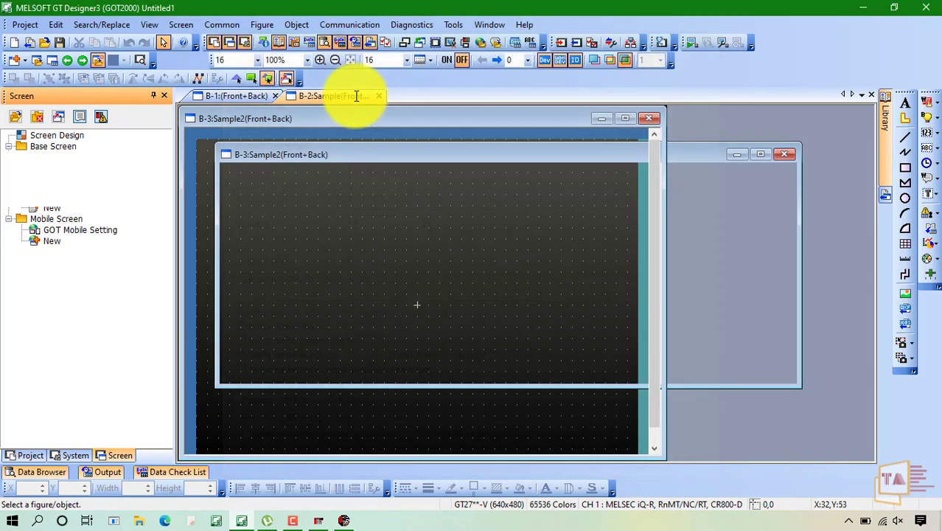
key("Return")
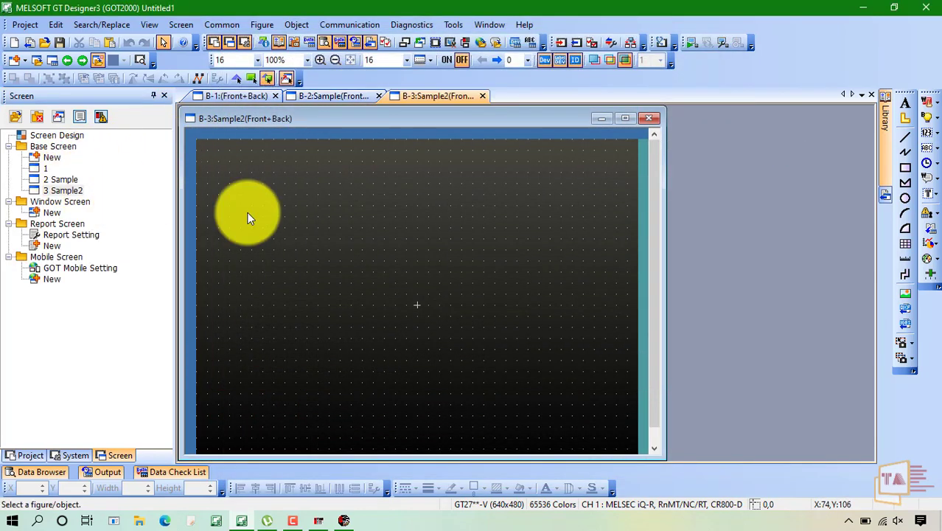
left_click(691, 47)
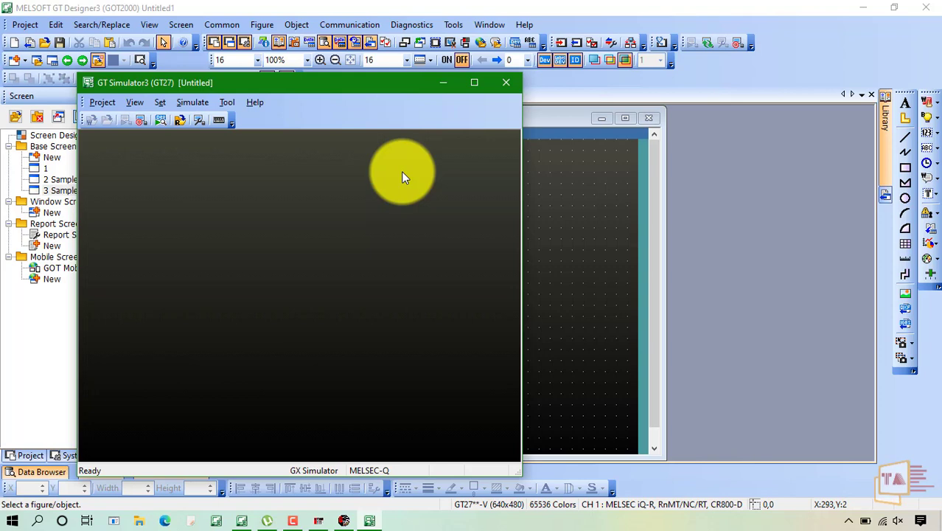
left_click(510, 83)
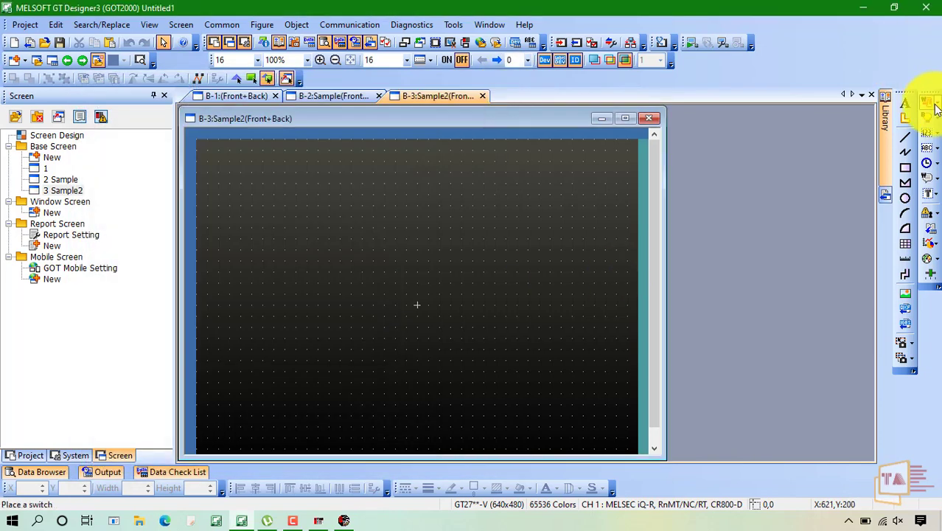
Step: Place a Go To Screen switch about 129 by 81 dots on base screen 3 and set its fixed destination to base screen 2, Sample
left_click(936, 107)
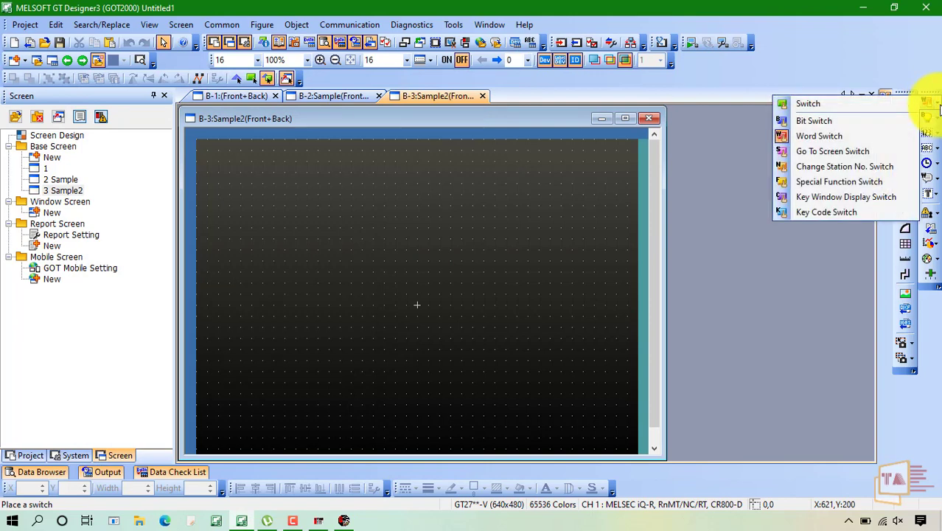
left_click(842, 153)
left_click_drag(285, 239, 371, 295)
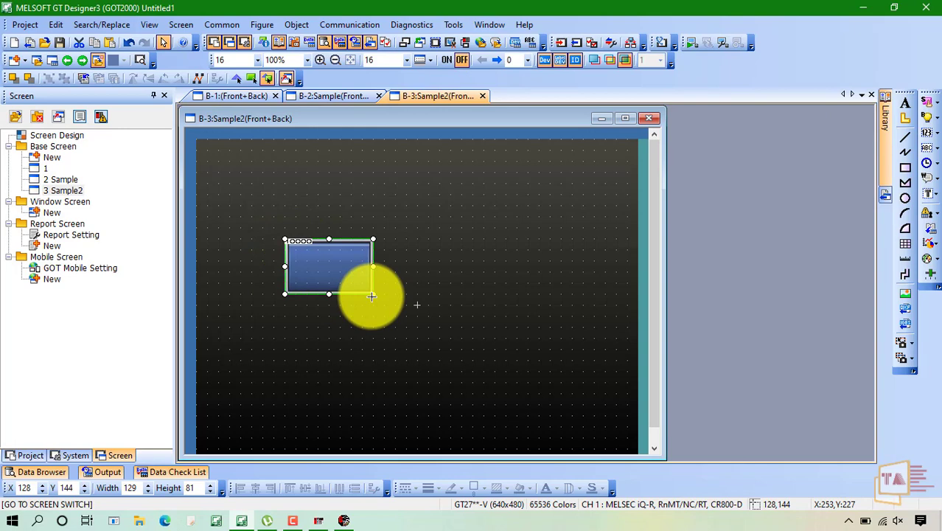
double_click(331, 260)
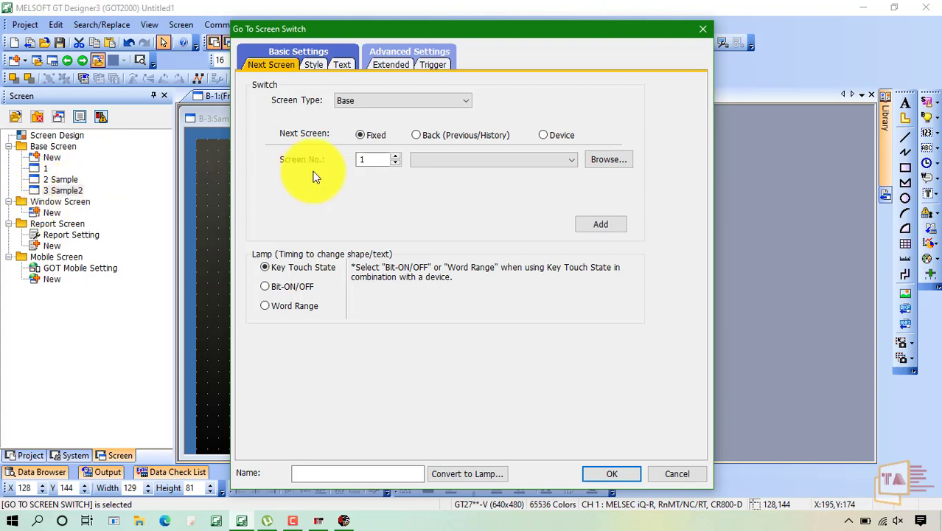
left_click(395, 156)
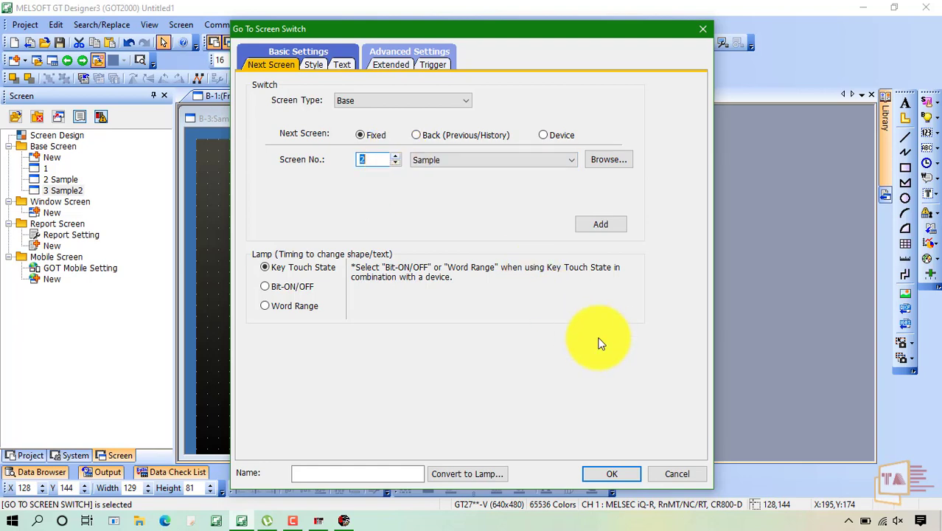
left_click(616, 465)
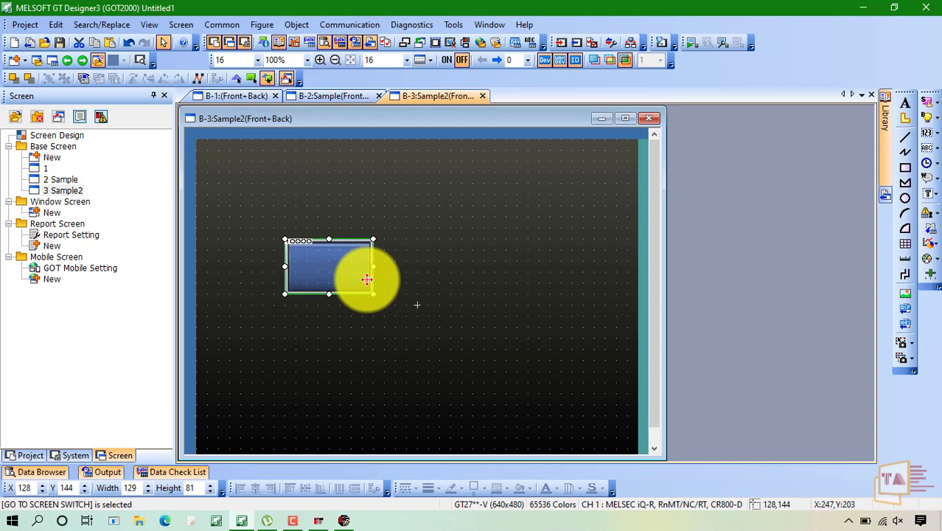
Step: Paste a copy of the switch to its right, set the copy's destination to base screen 1, and review the original switch's destination
key("ctrl+v")
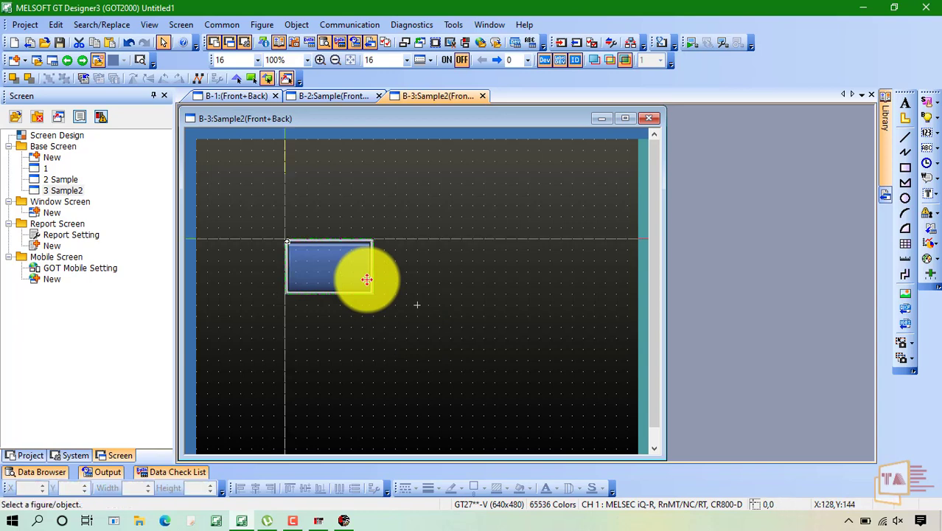
left_click(426, 242)
double_click(471, 256)
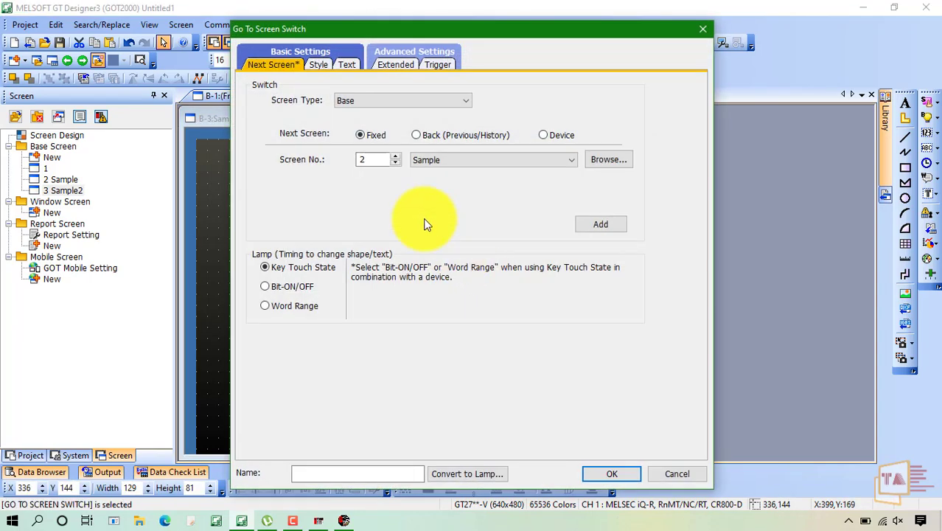
left_click(395, 158)
left_click(395, 161)
left_click(395, 160)
left_click(395, 160)
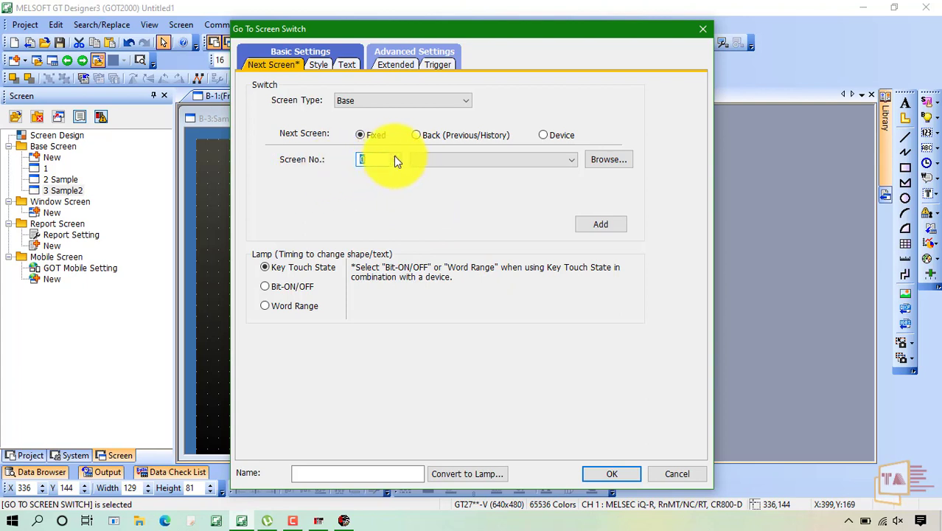
left_click(395, 157)
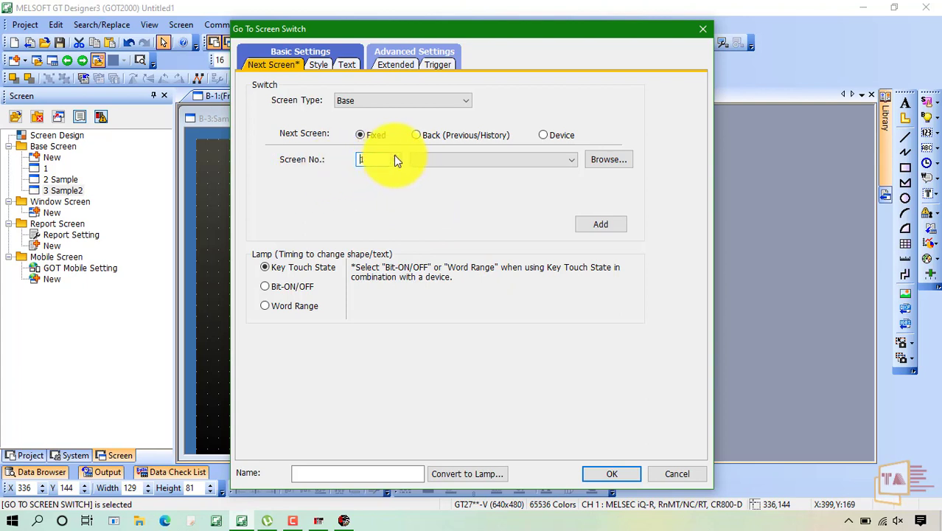
left_click(624, 472)
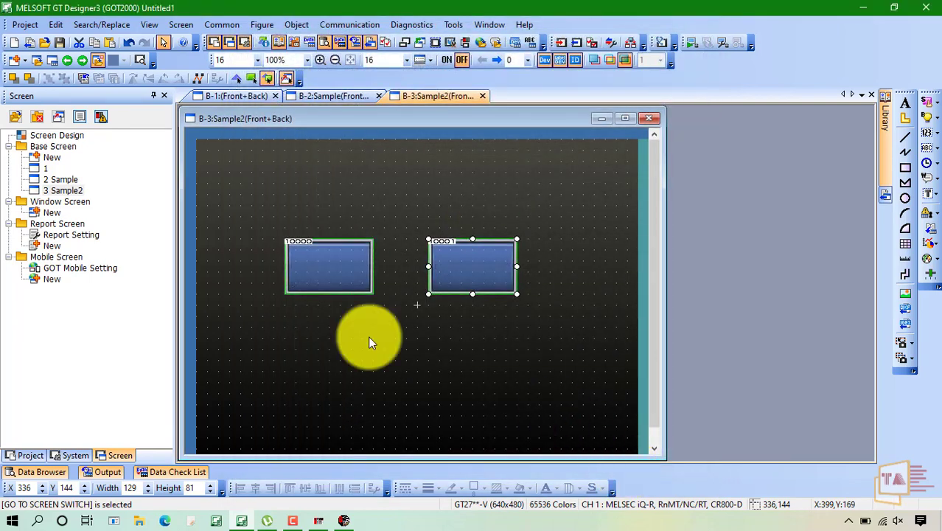
double_click(361, 274)
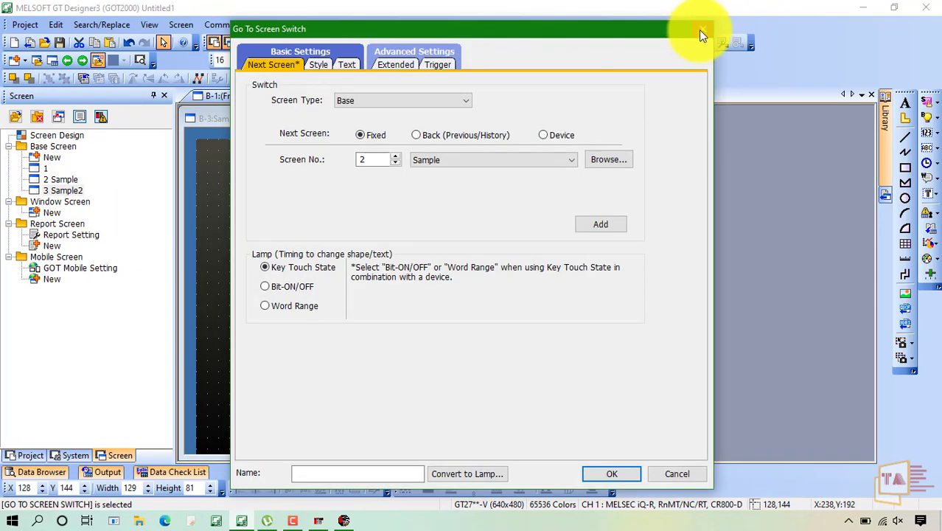
left_click(700, 32)
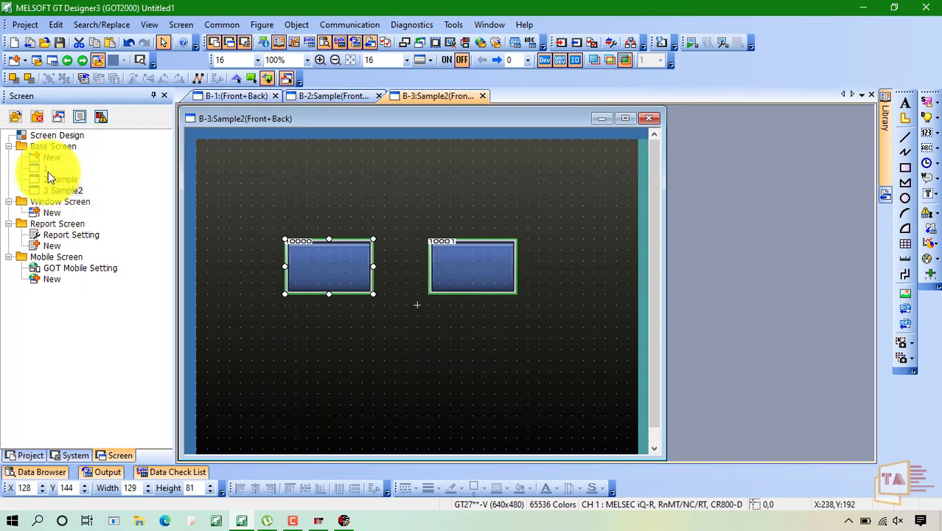
Step: Place a Go To Screen switch about 65 by 81 dots on base screen 2, Sample, and duplicate it to its right
left_click(322, 101)
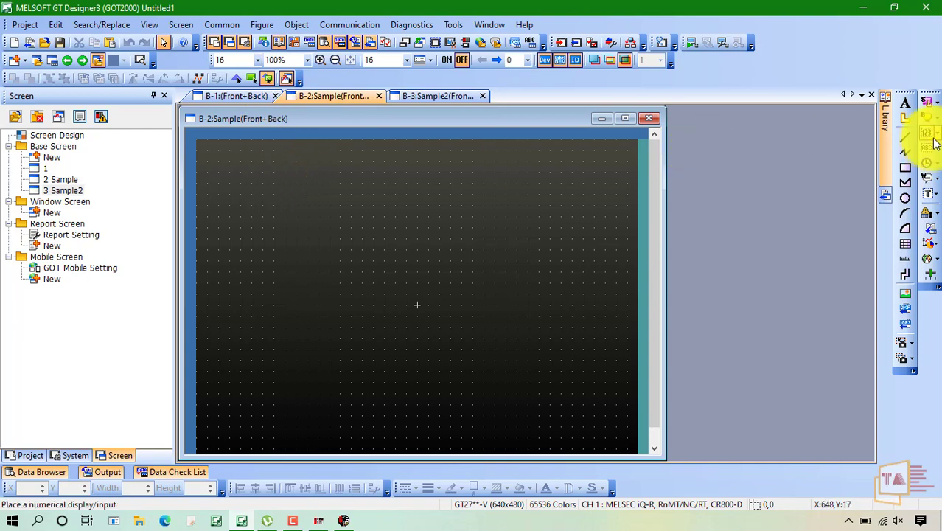
left_click(60, 181)
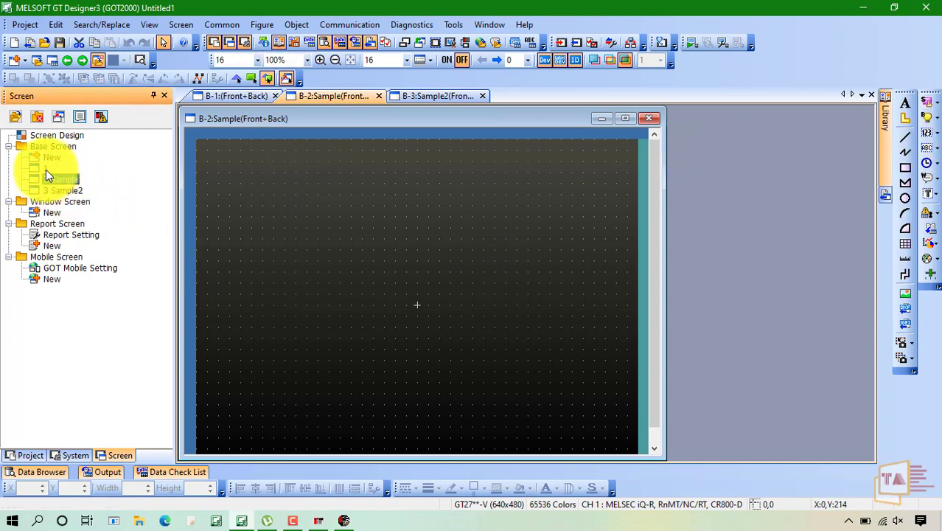
left_click(57, 191)
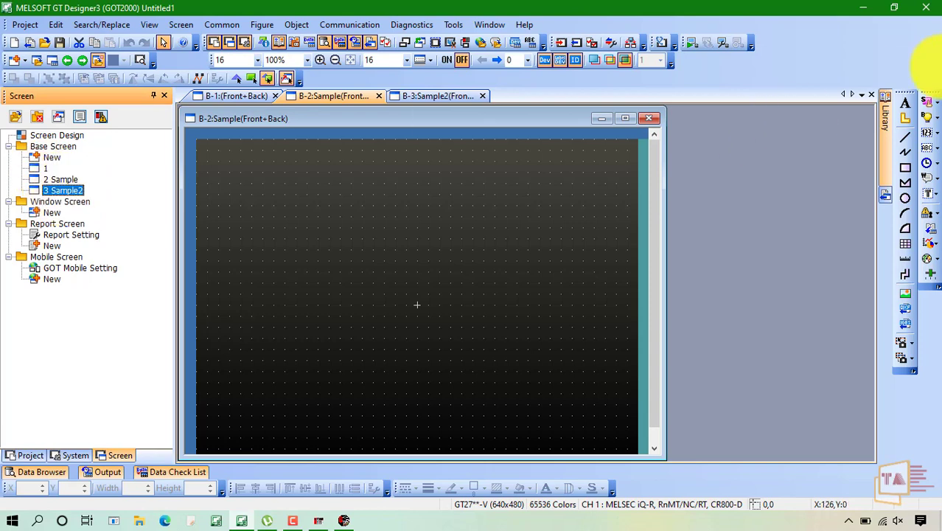
left_click(930, 103)
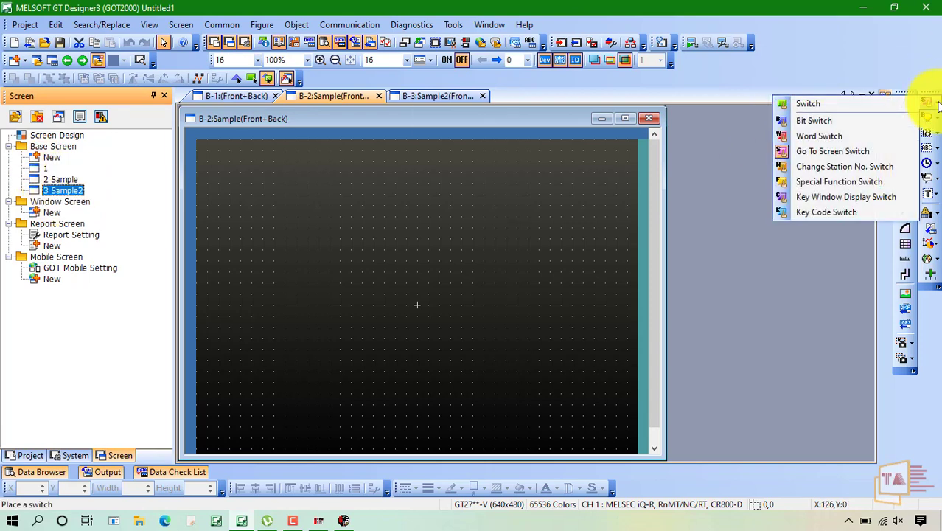
left_click(842, 151)
left_click_drag(274, 228, 318, 280)
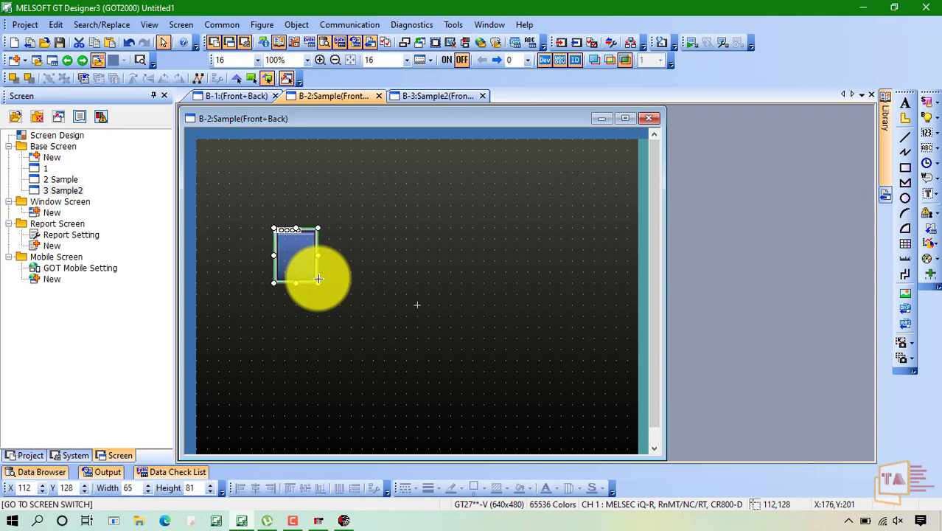
key("ctrl+c")
key("ctrl+v")
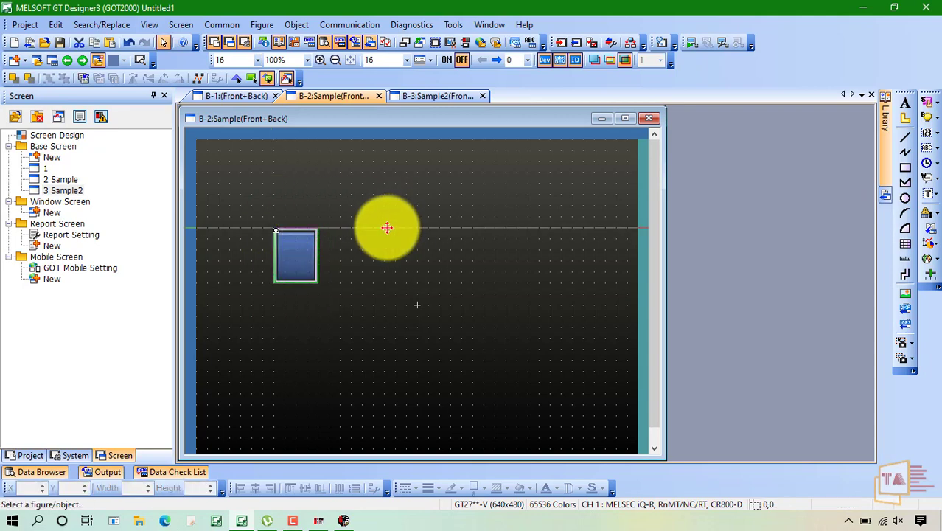
left_click(383, 233)
Step: Widen the left switch on the Sample screen to about 129 dots and the right one to about 113 dots
left_click(285, 251)
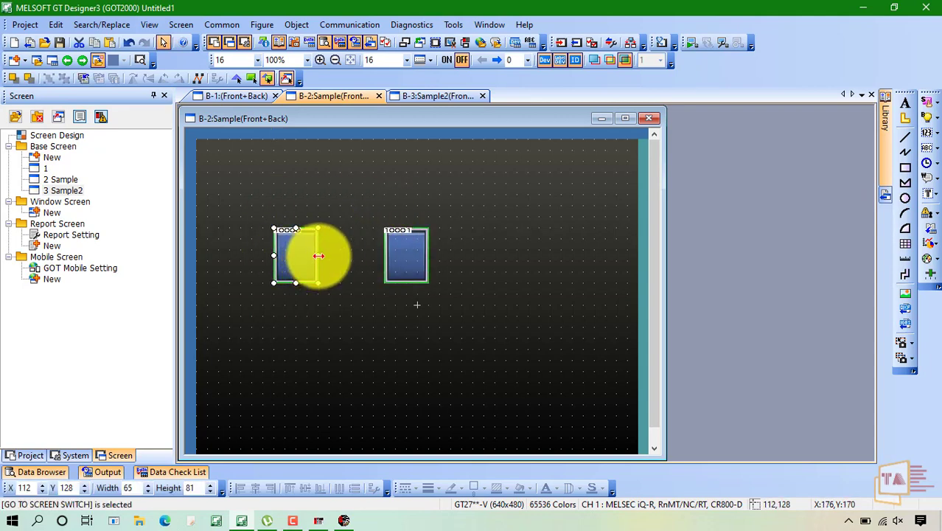
left_click_drag(318, 255, 362, 254)
left_click(398, 257)
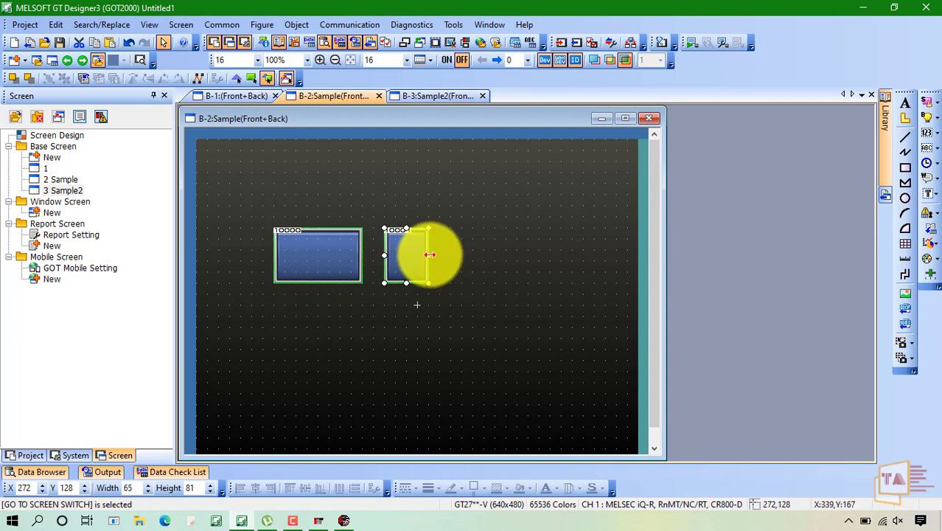
left_click_drag(428, 255, 464, 254)
Step: Configure the fixed destinations of both switches on the Sample screen, with the right switch going to base screen 1
double_click(448, 254)
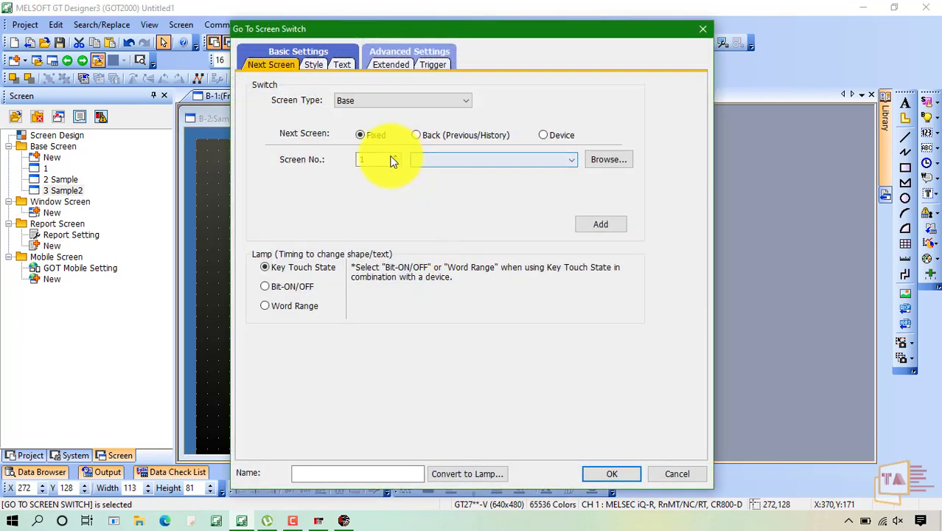
left_click(598, 474)
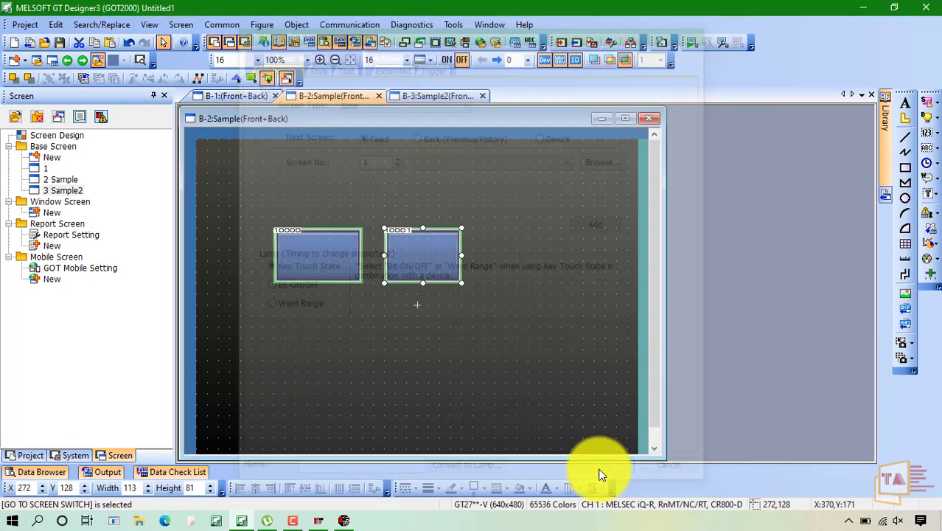
left_click(325, 270)
double_click(325, 270)
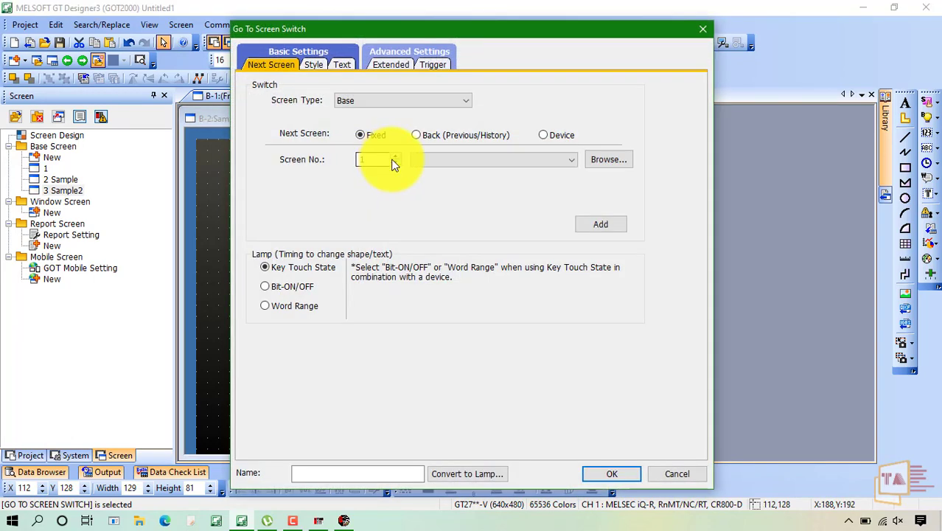
left_click(608, 473)
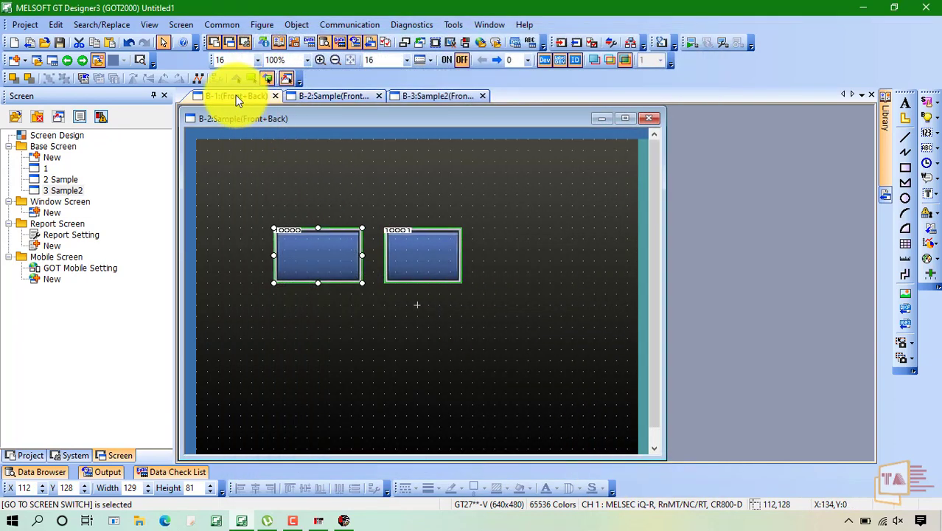
Step: Copy both Go To Screen switches from the Sample screen and paste them at the same position on base screen 1
left_click(236, 95)
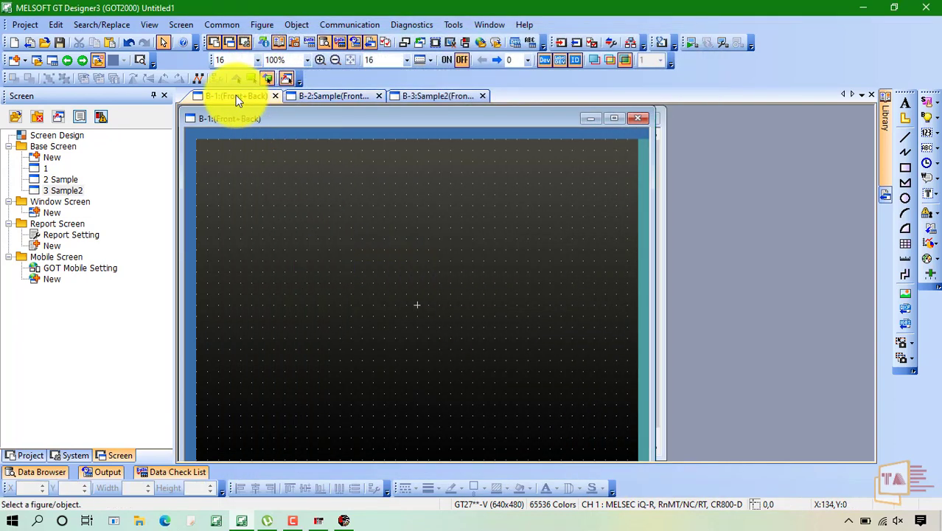
left_click(46, 162)
left_click(69, 190)
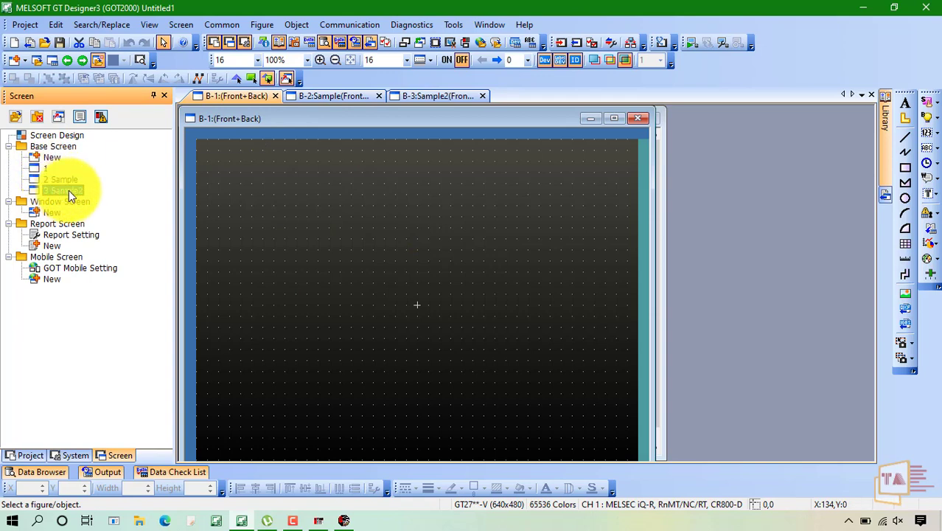
left_click(213, 192)
left_click(326, 97)
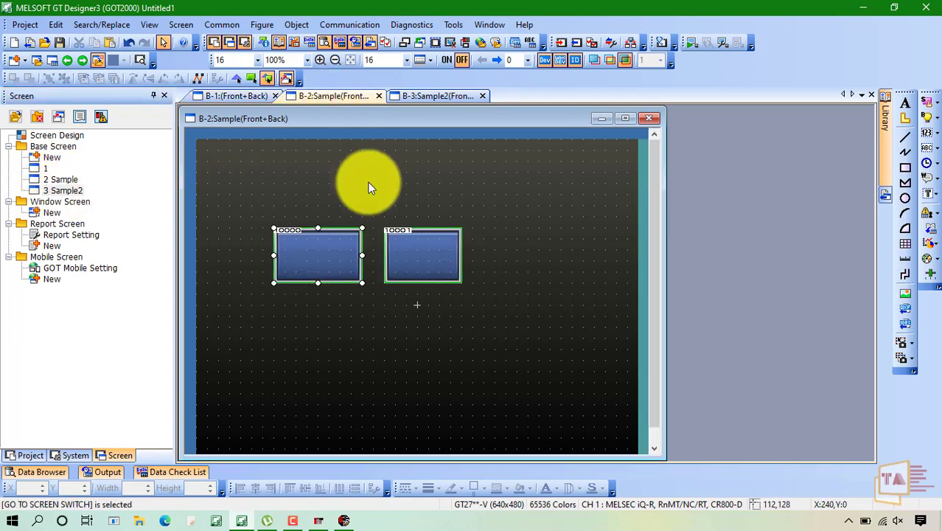
left_click_drag(486, 195, 223, 267)
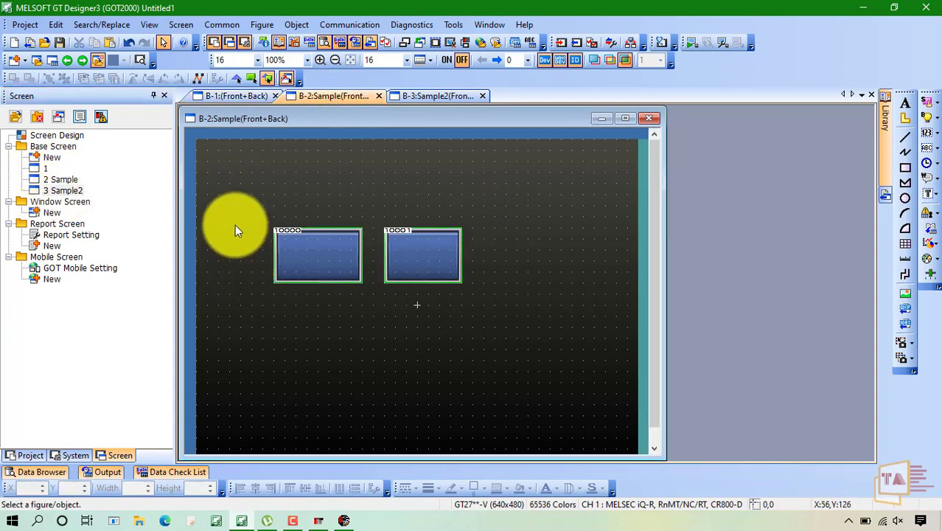
left_click_drag(240, 222, 477, 301)
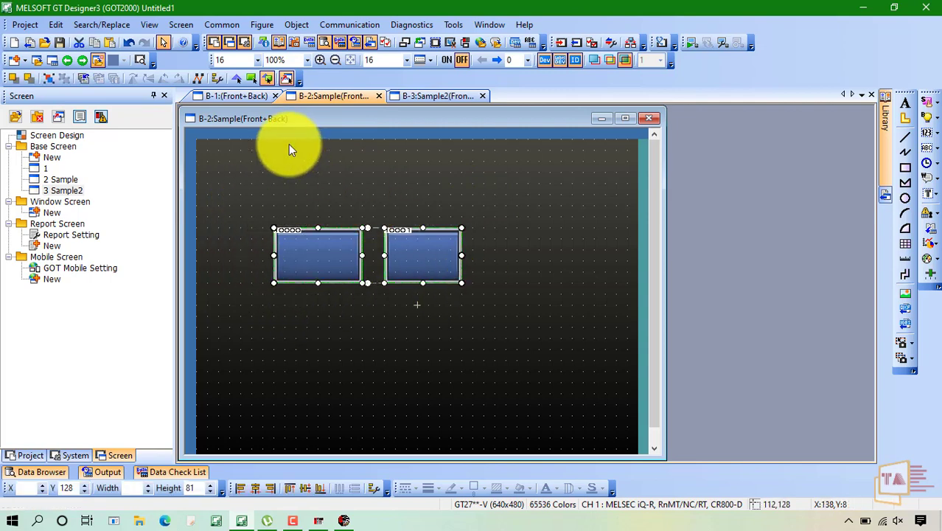
left_click(234, 96)
key("ctrl+v")
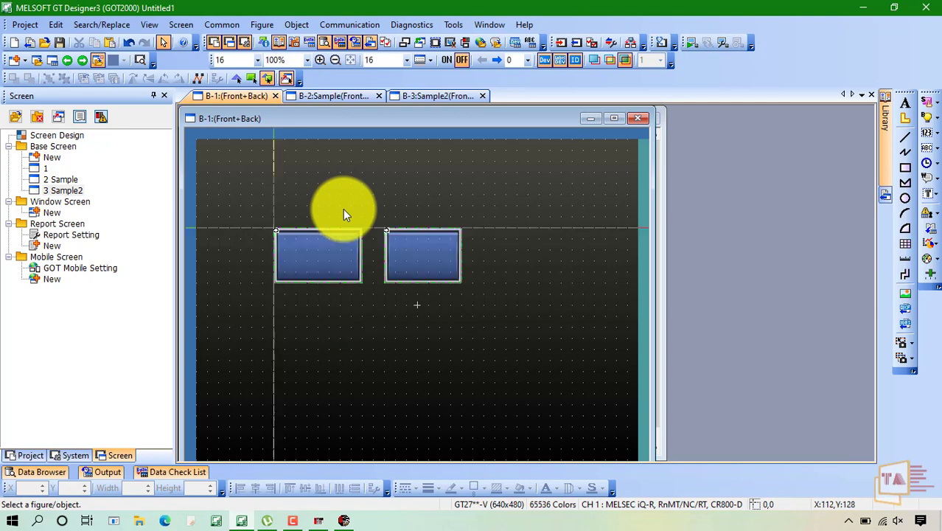
left_click(273, 228)
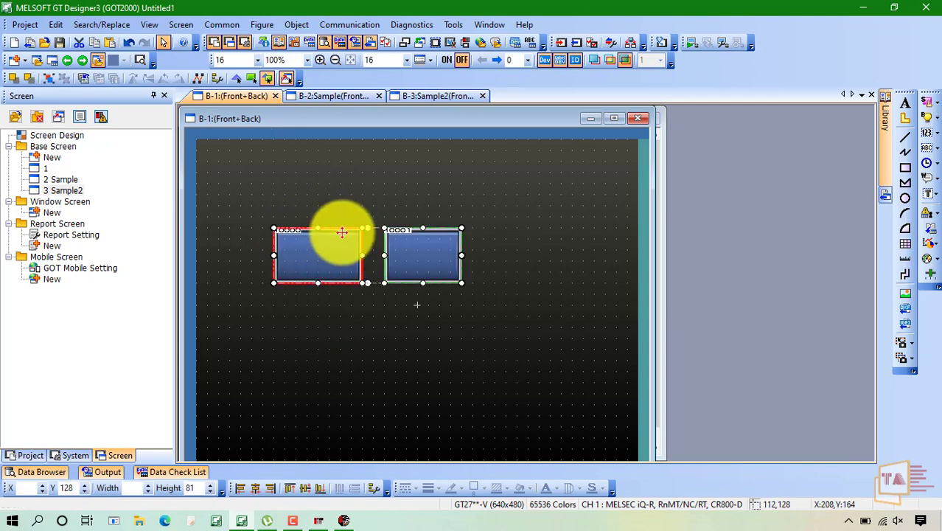
Step: Review the left switch's destination on base screen 1 and set the right switch's fixed destination to screen 2, Sample
left_click(342, 233)
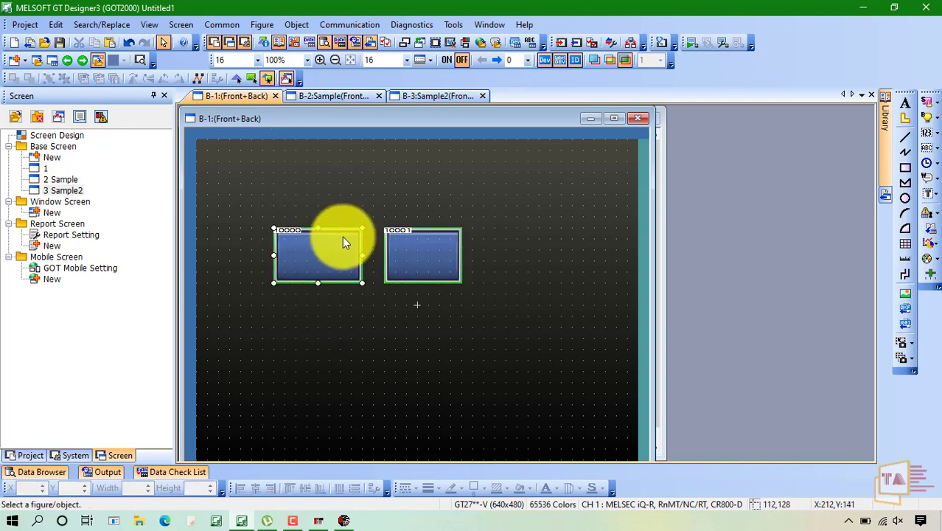
double_click(342, 234)
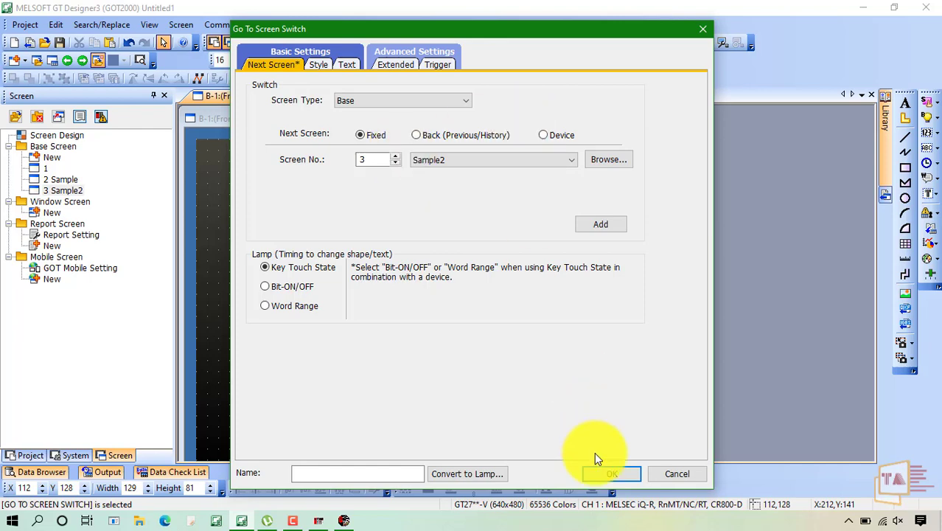
left_click(601, 473)
left_click(420, 261)
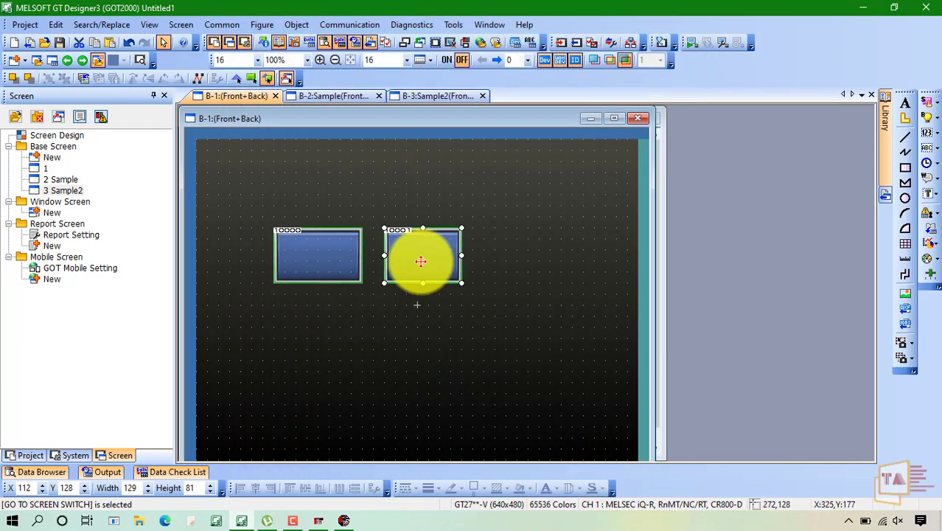
double_click(419, 258)
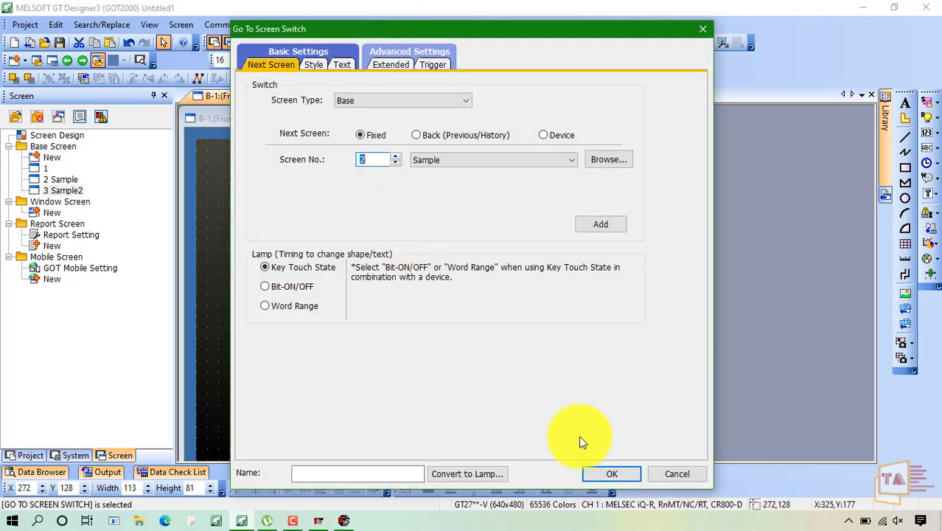
Step: Label the right switch on base screen 1 with the text "Second Screen" and apply its settings
left_click(344, 67)
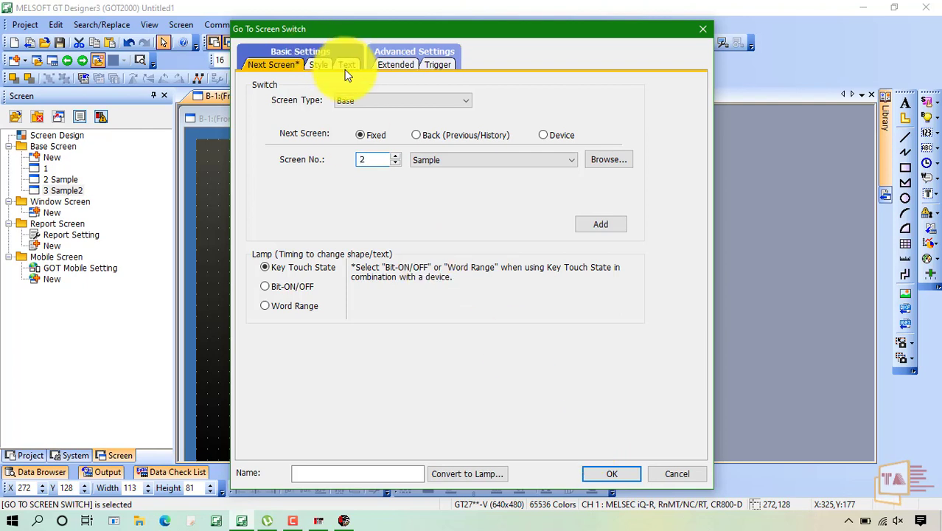
left_click(563, 277)
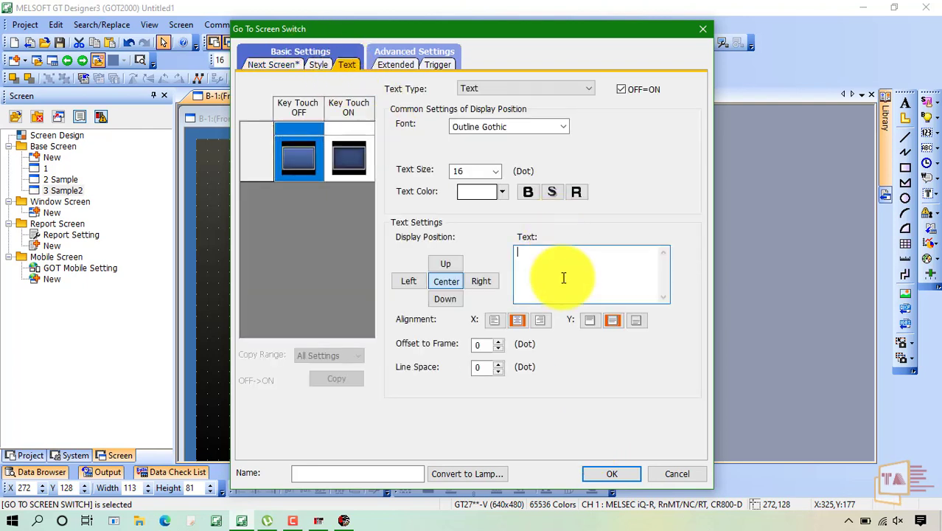
type("Second ")
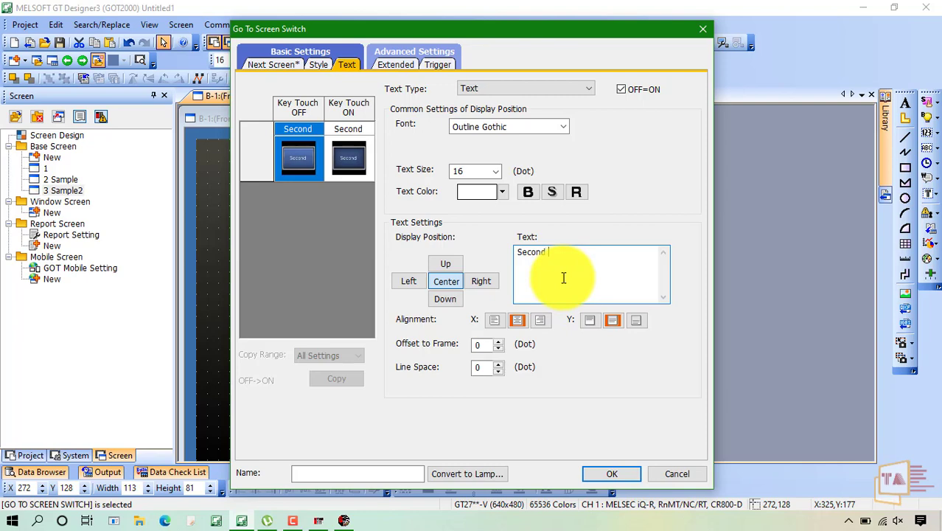
type("Scree")
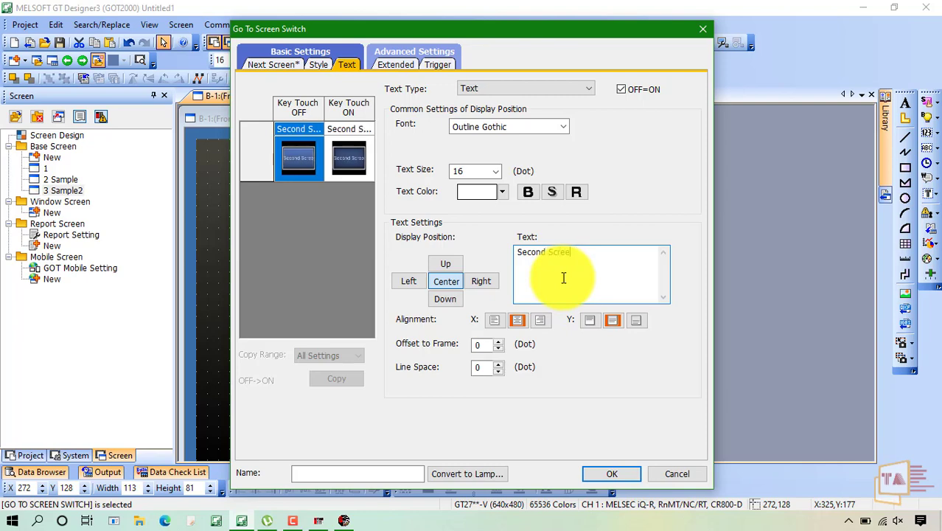
type("n")
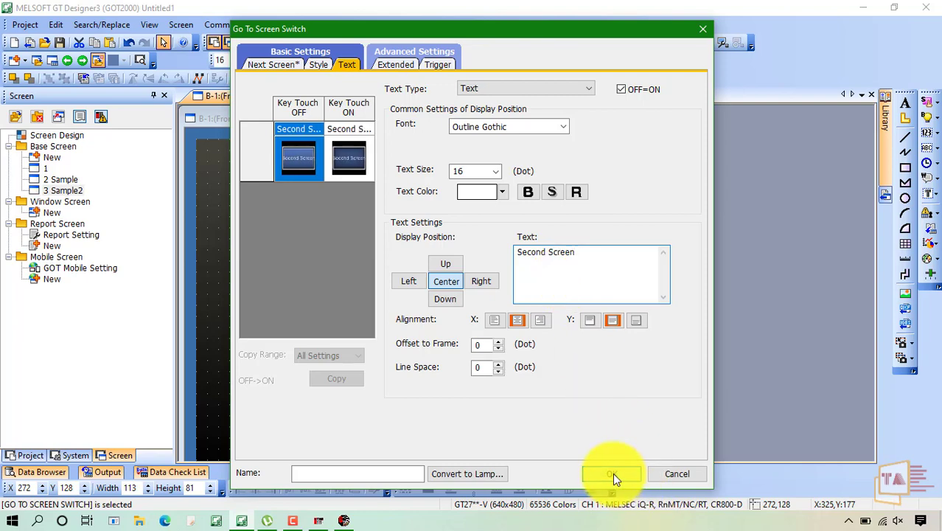
left_click(612, 473)
Step: Label the left switch on base screen 1 with the text "third screen"
double_click(320, 253)
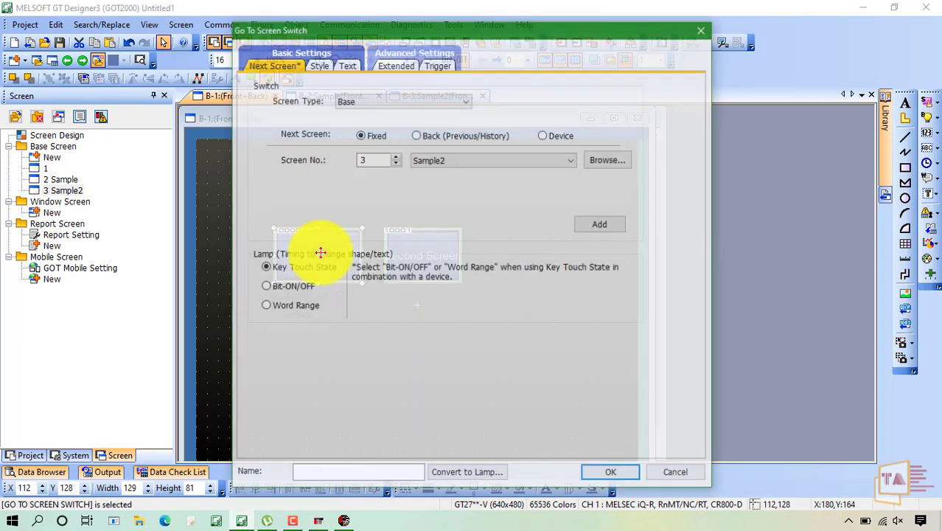
left_click(348, 65)
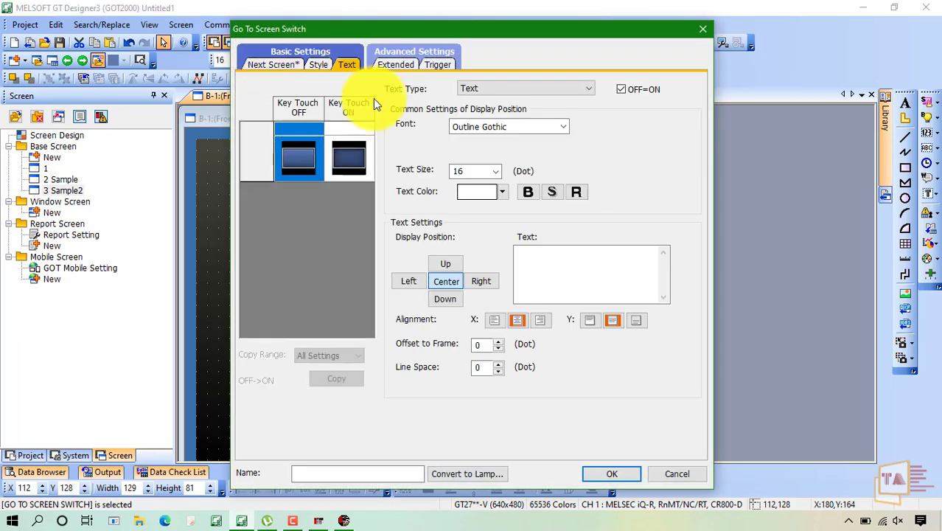
left_click(558, 272)
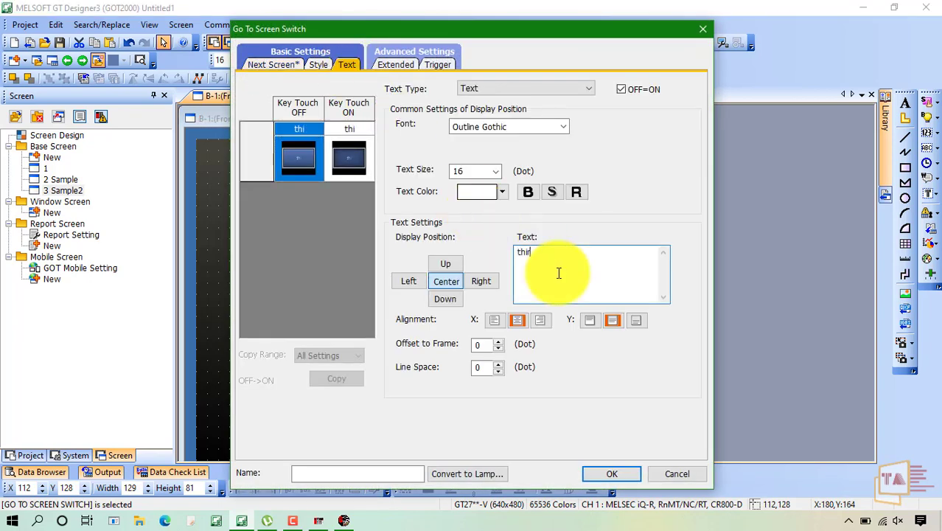
type("third screen")
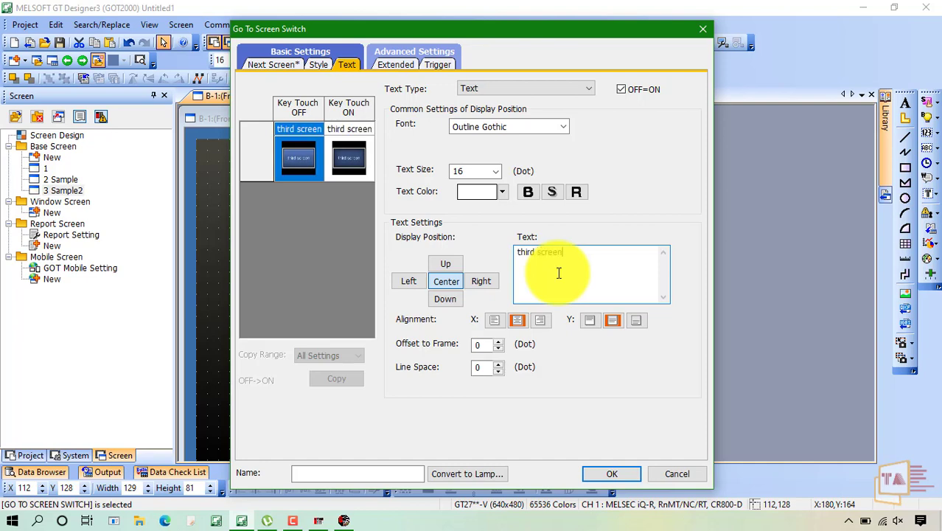
left_click(609, 475)
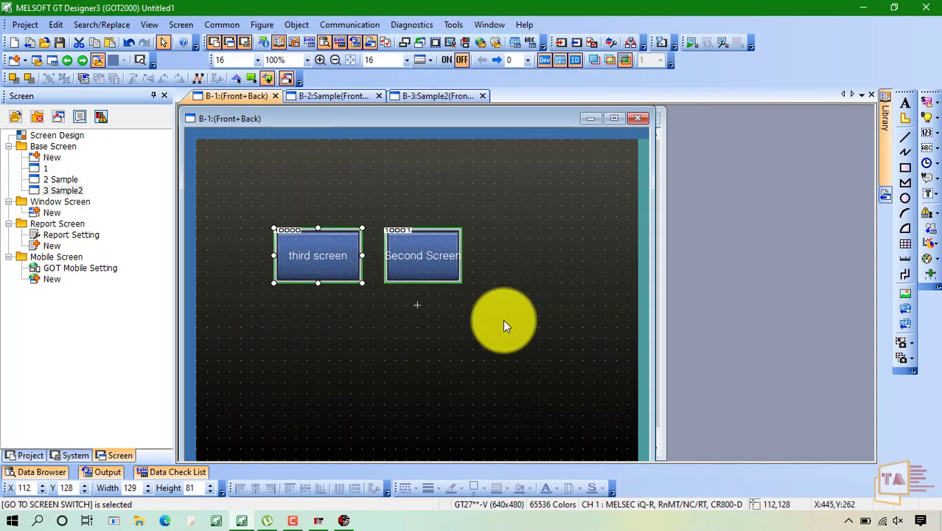
Step: Label the left switch on base screen 2, Sample, with the text "third screen"
left_click(327, 95)
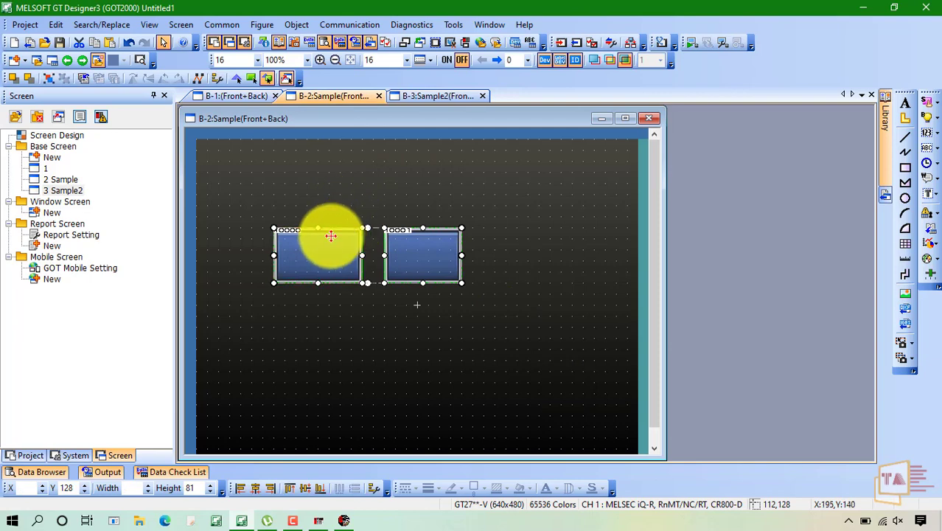
double_click(331, 236)
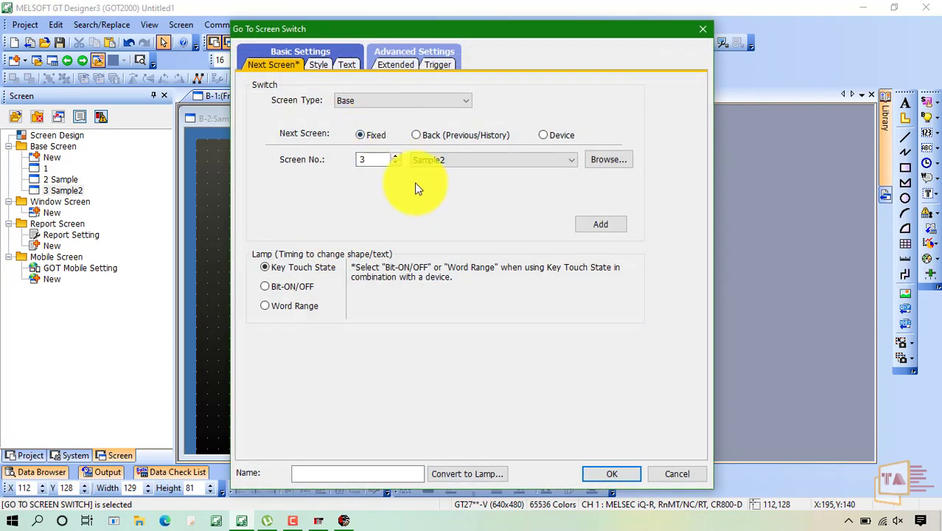
left_click(345, 62)
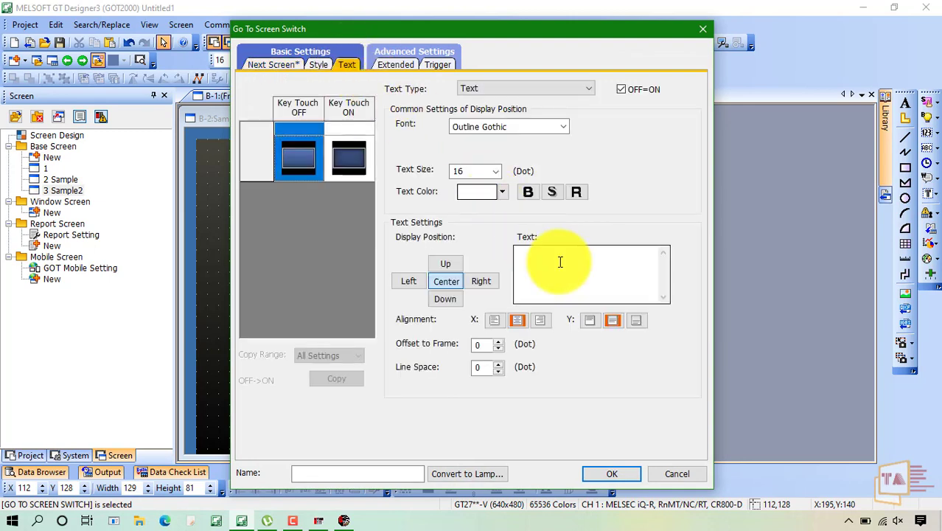
left_click(560, 262)
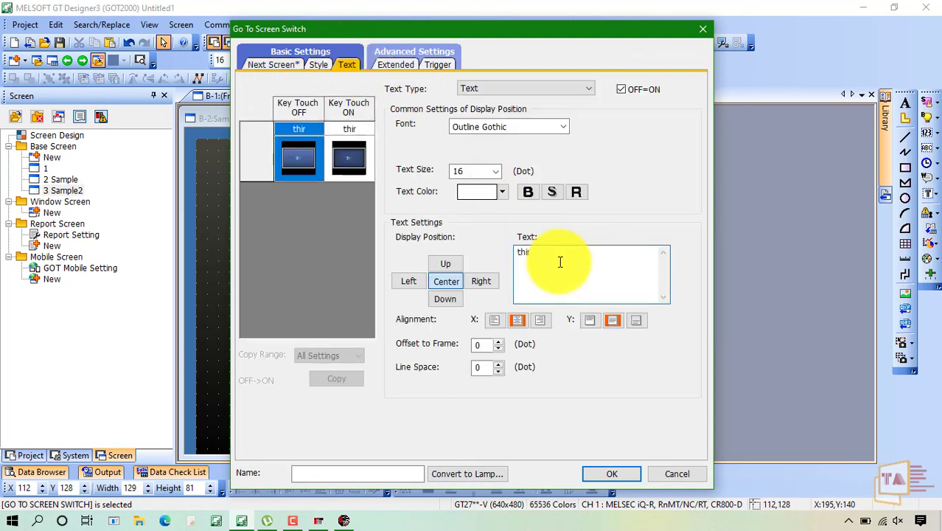
type("third screen")
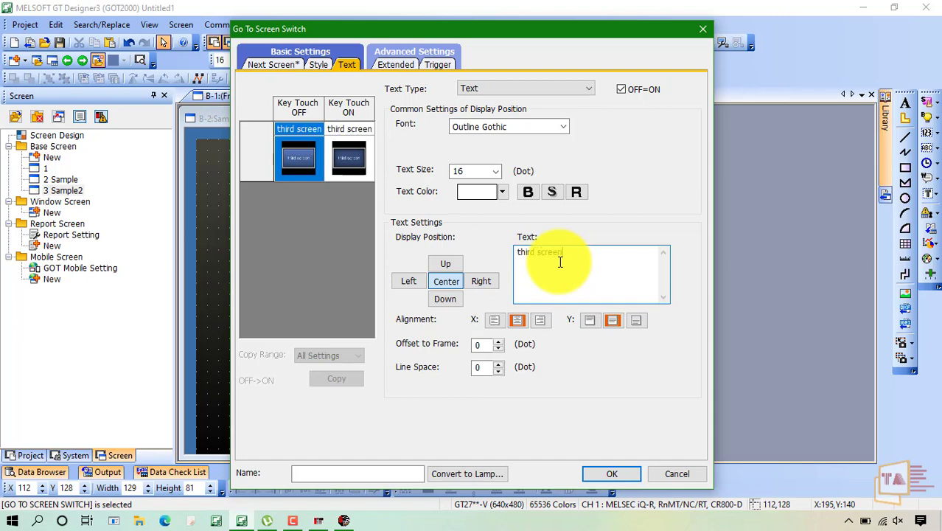
left_click(611, 473)
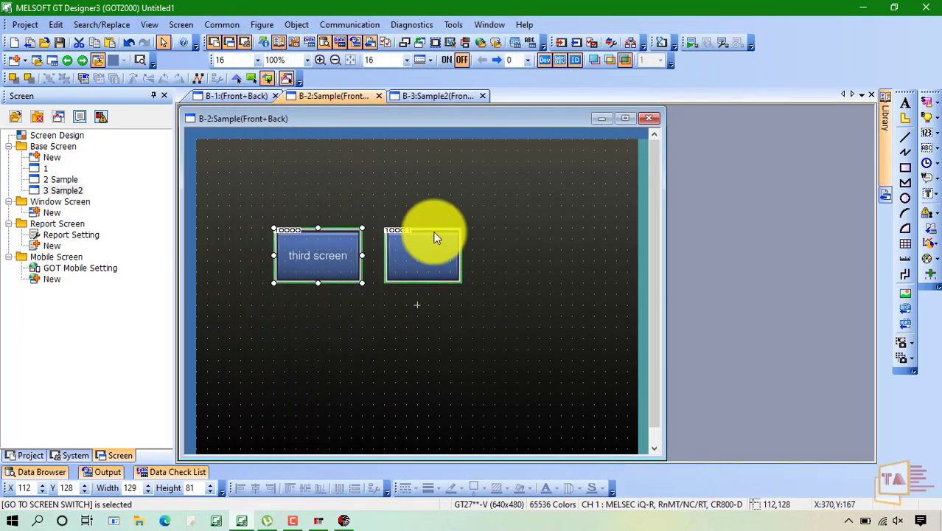
Step: Label the right switch on base screen 2, Sample, with the text "first screen"
double_click(411, 255)
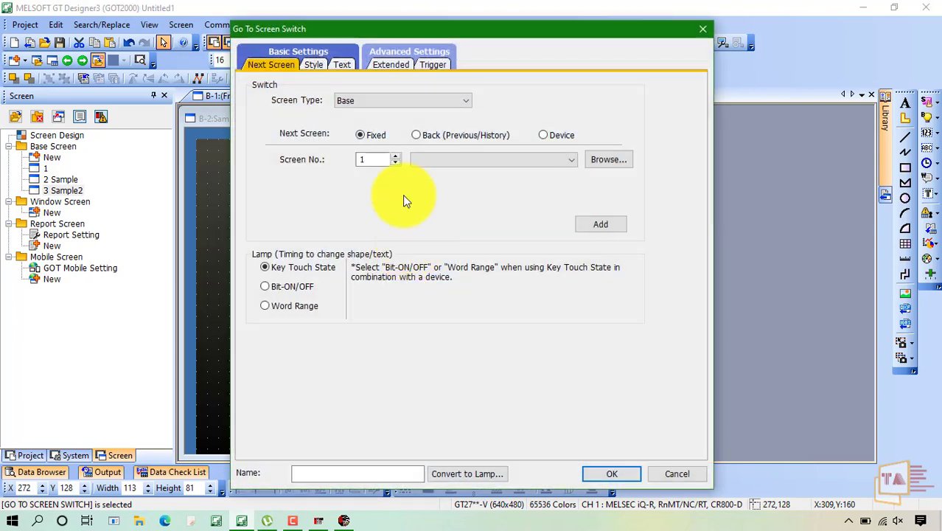
left_click(341, 64)
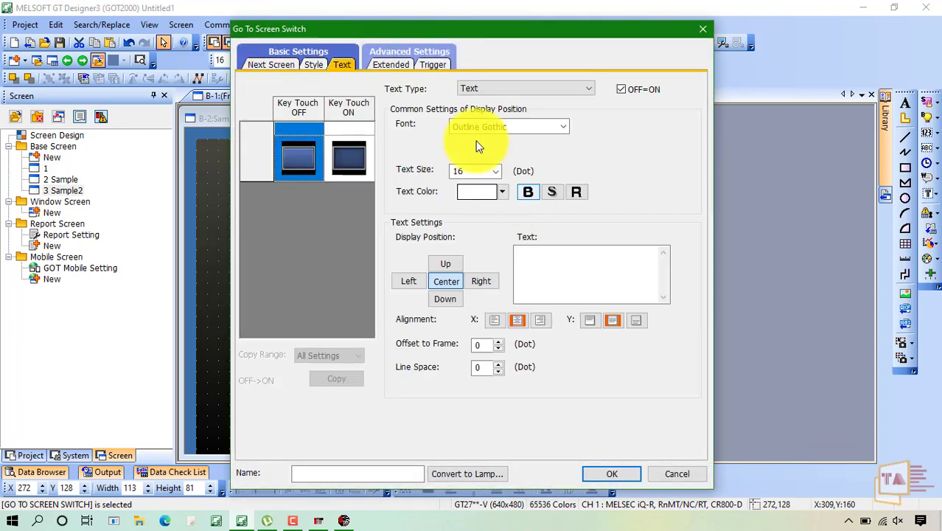
left_click(560, 278)
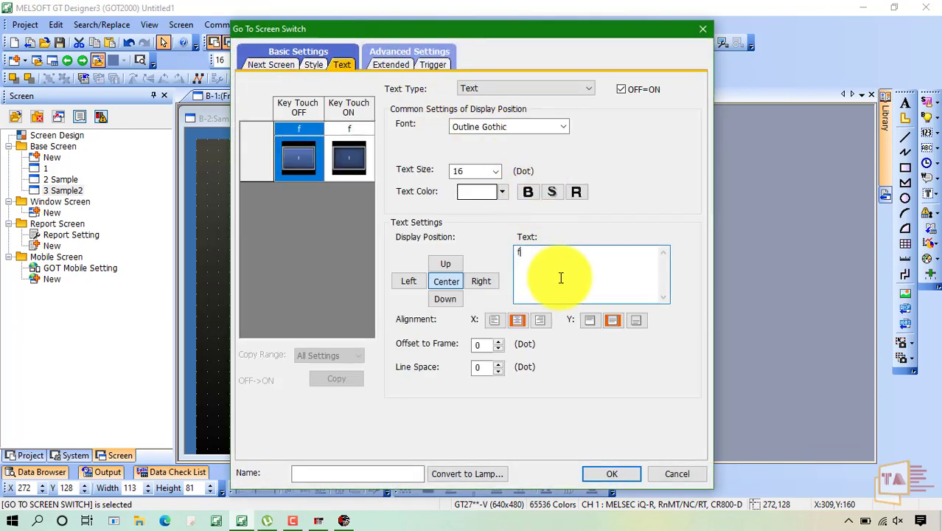
type("first screen")
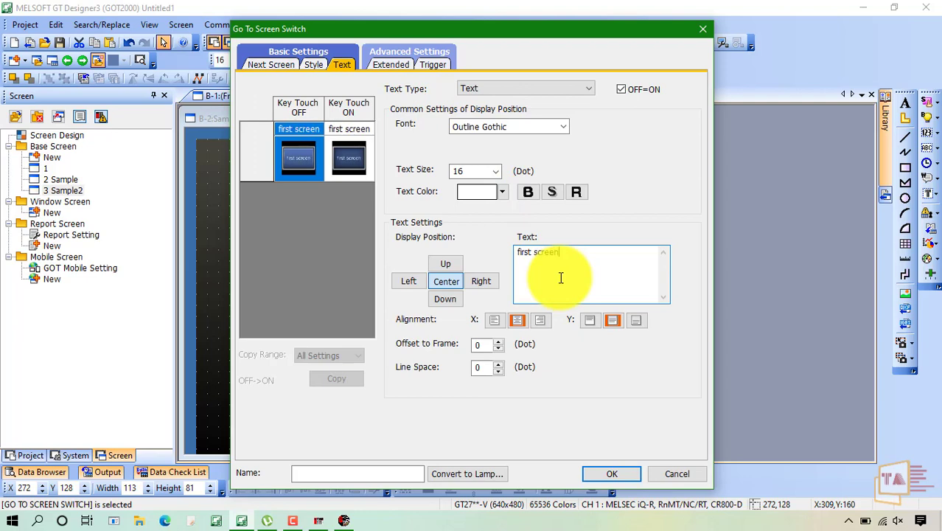
left_click(617, 471)
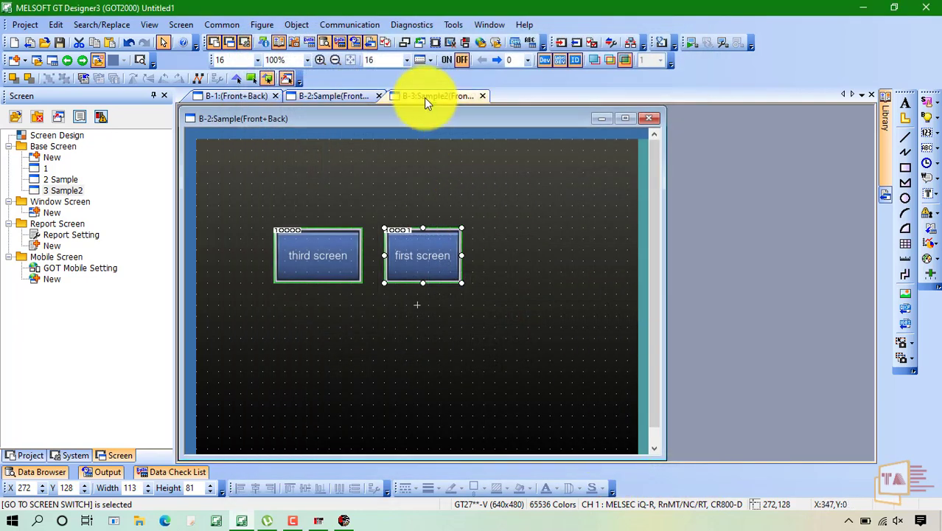
Step: Label the left switch on base screen 3, Sample2, with the text "second screen"
left_click(425, 98)
left_click(339, 267)
double_click(339, 267)
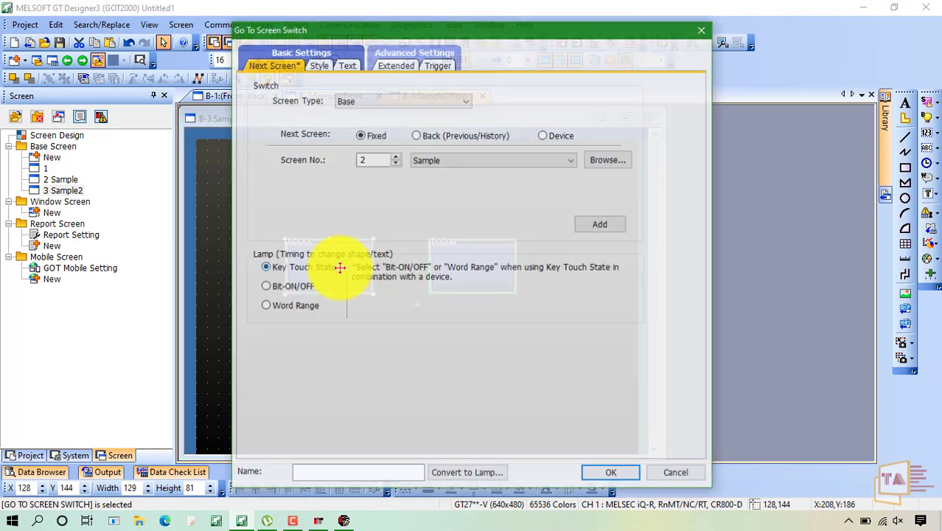
left_click(348, 64)
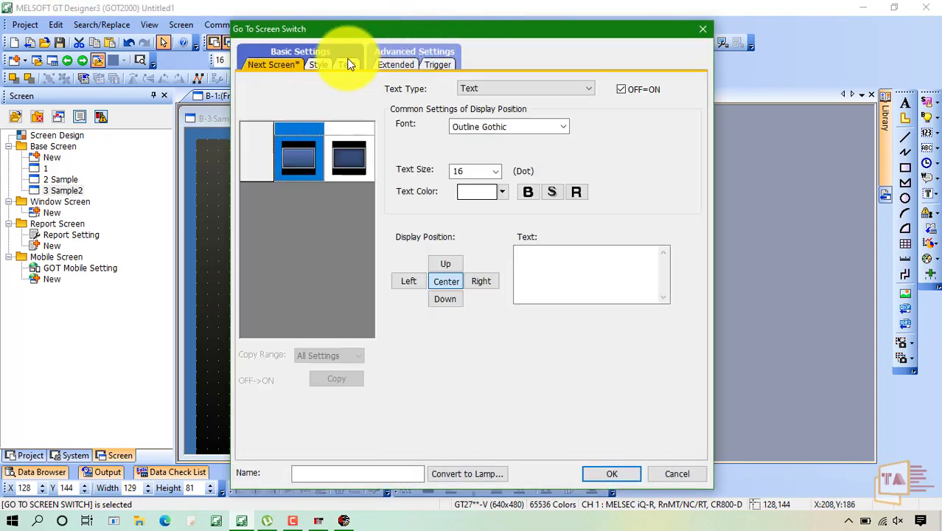
left_click(567, 281)
type("second screen")
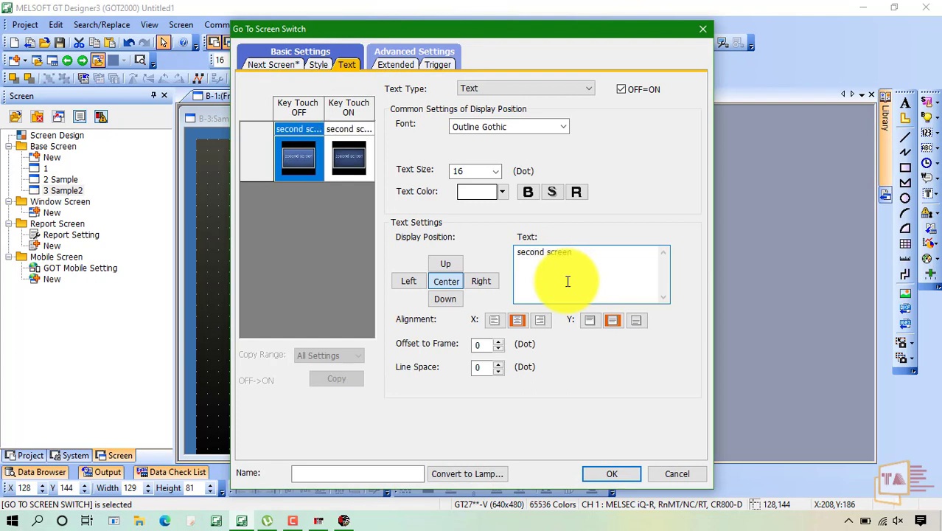
left_click(619, 473)
Step: Label the right switch on base screen 3, Sample2, with the text "first screen"
double_click(458, 249)
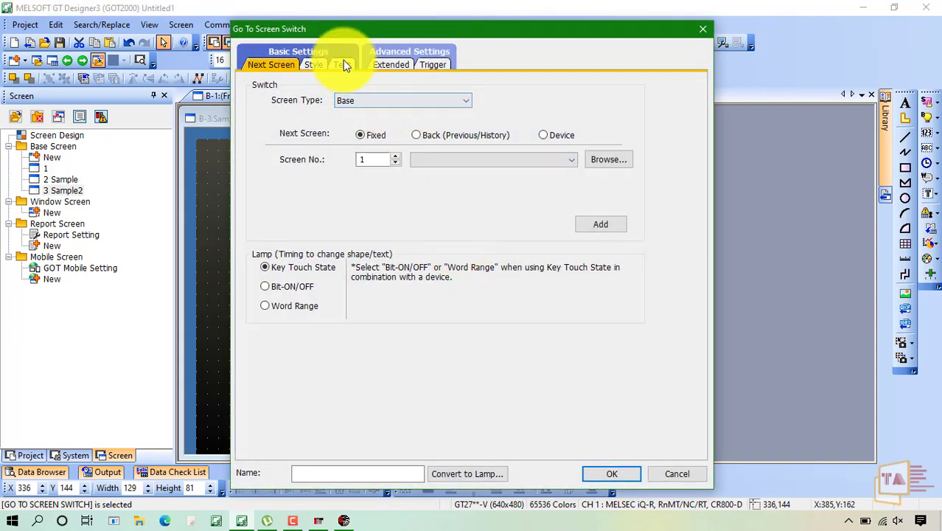
left_click(342, 61)
left_click(557, 280)
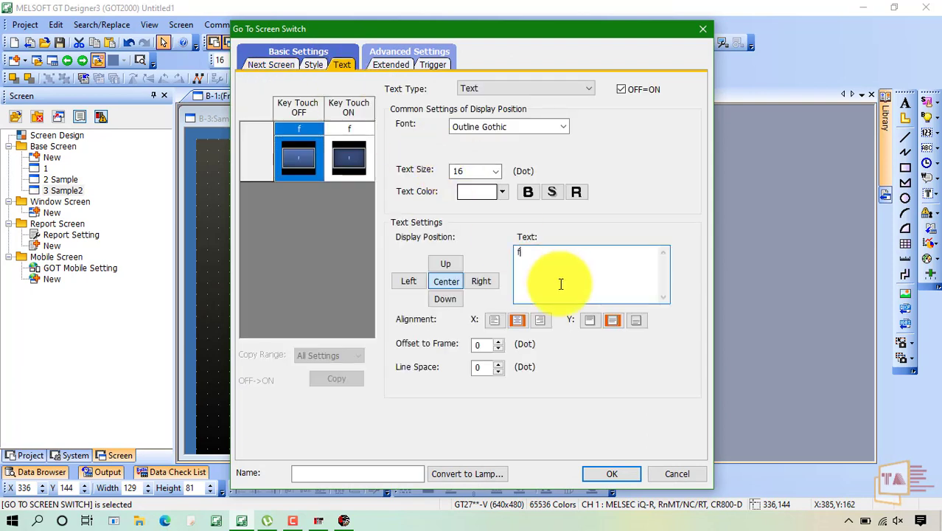
type("first screen")
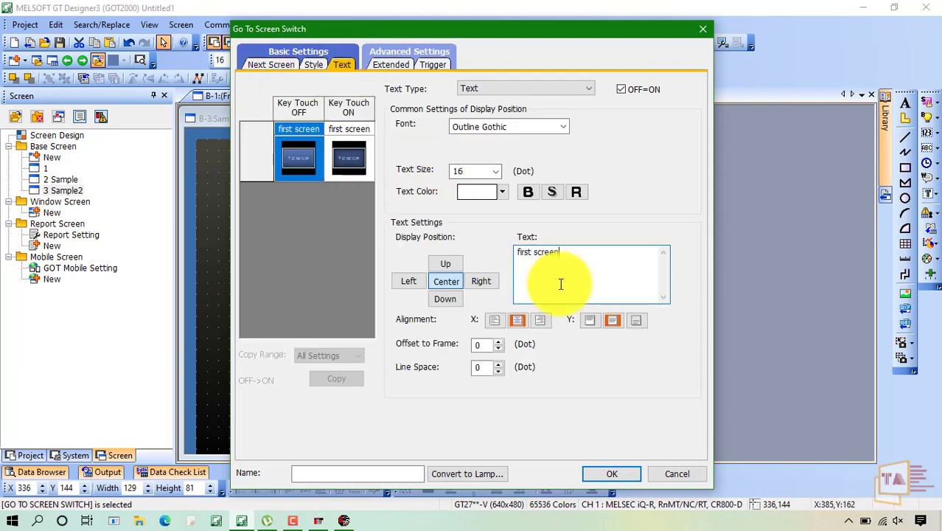
left_click(611, 474)
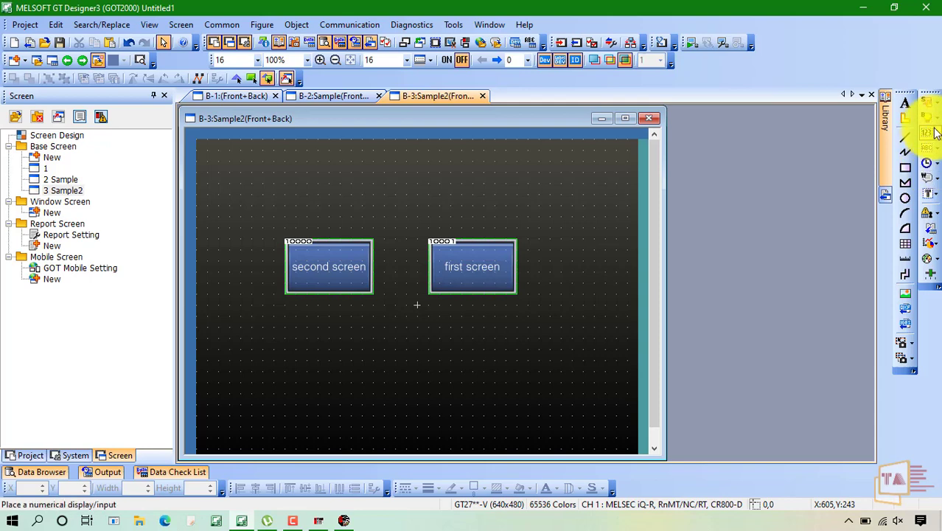
Step: Place a bit switch about 129 by 81 dots below the two switches on base screen 3 and assign it device X0
left_click(930, 102)
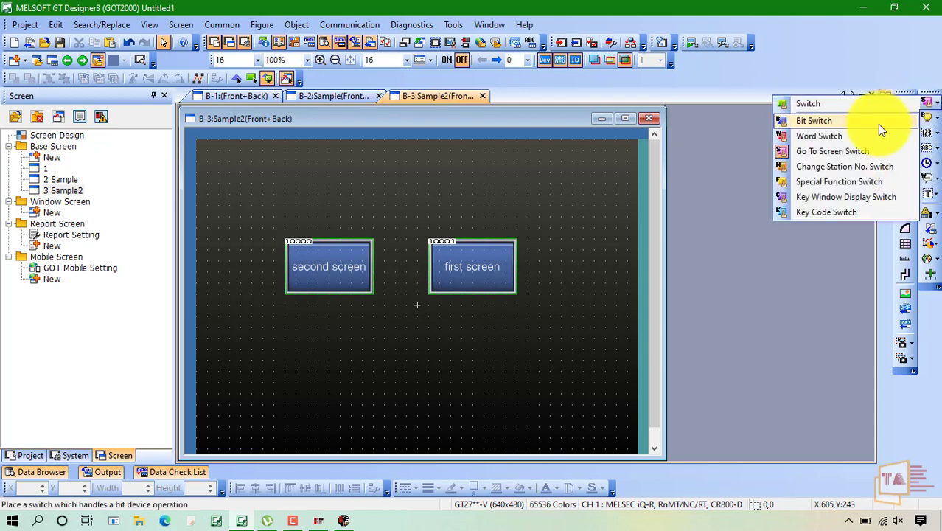
left_click(872, 127)
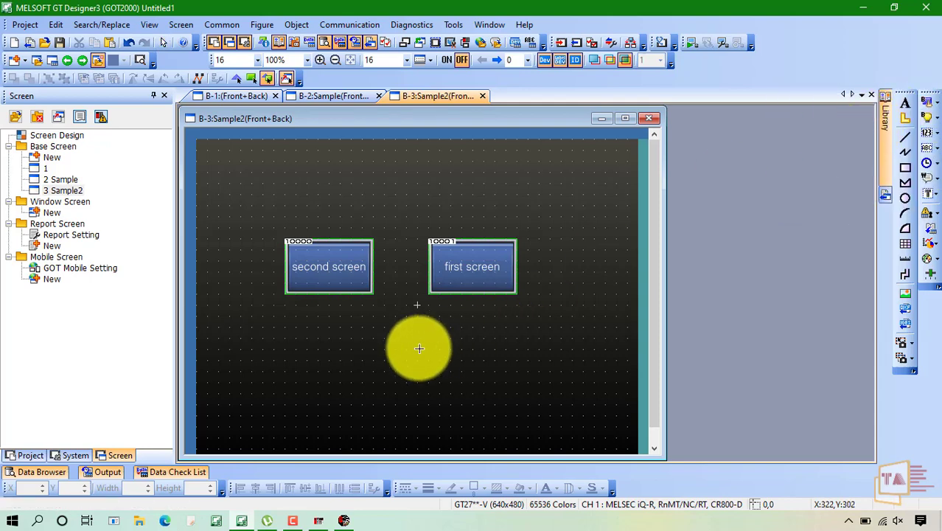
left_click_drag(373, 349, 461, 404)
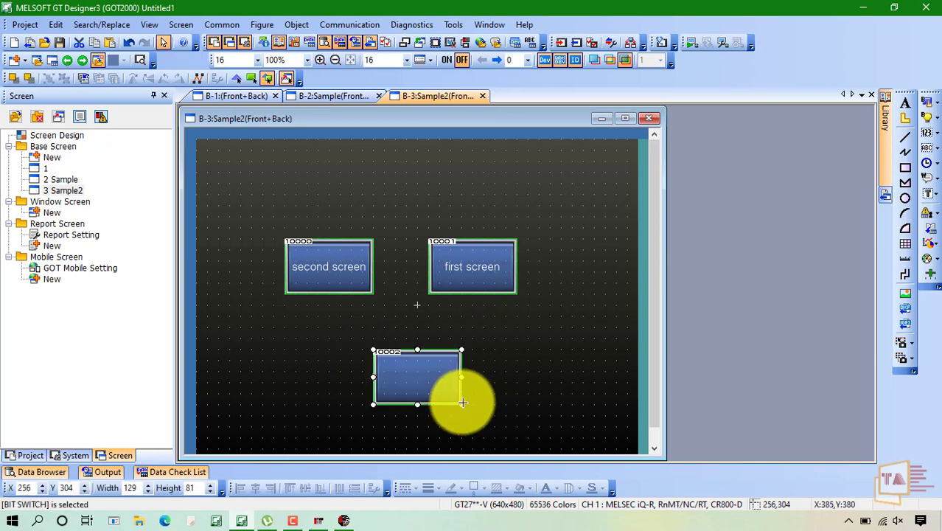
double_click(441, 388)
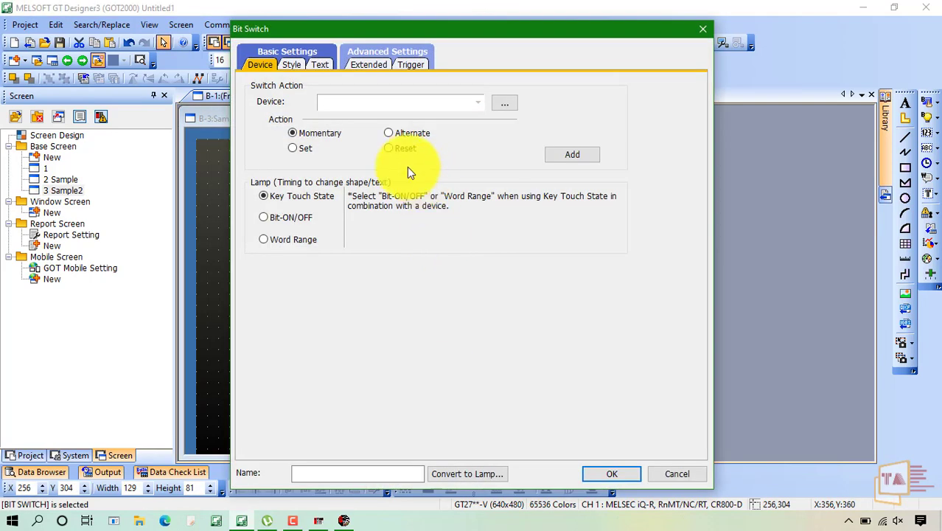
type("x0")
key("Return")
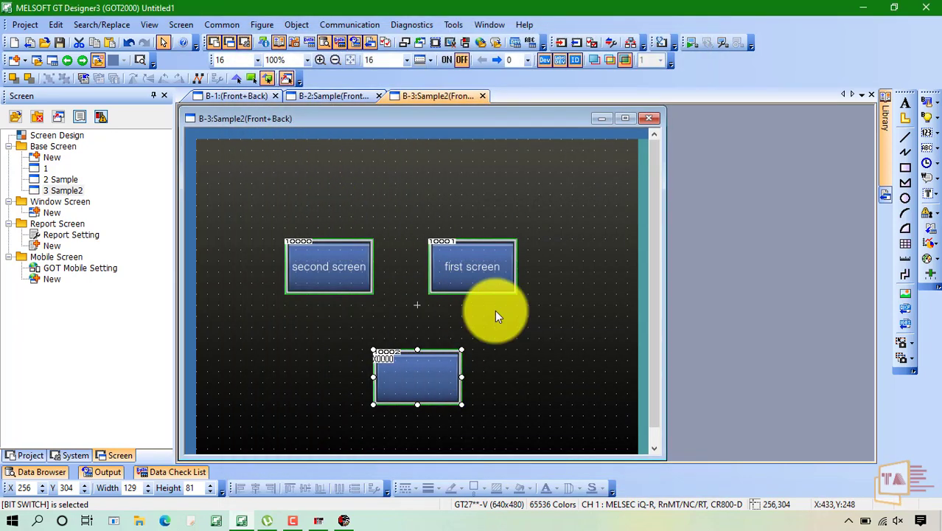
Step: Shift the X0 bit switch left to about X 64 and paste two copies of it in the same row
left_click_drag(429, 372, 303, 370)
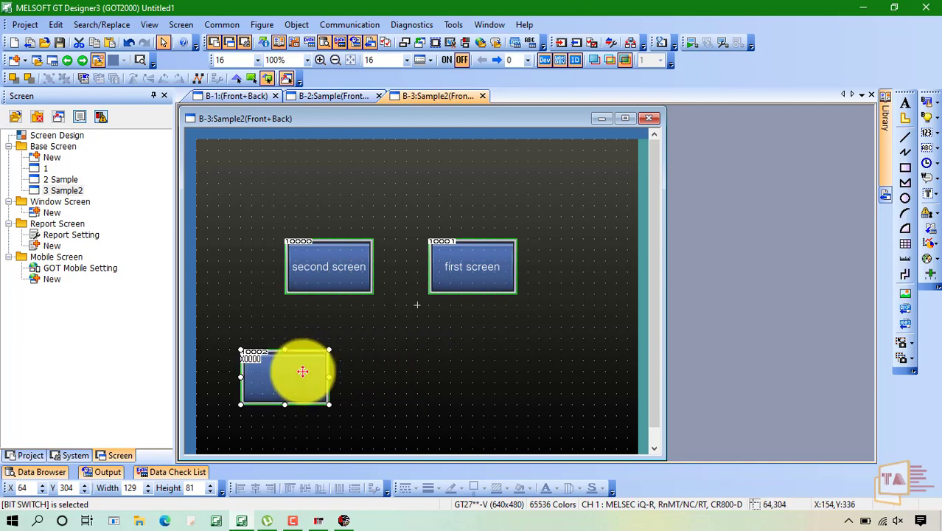
left_click(412, 376)
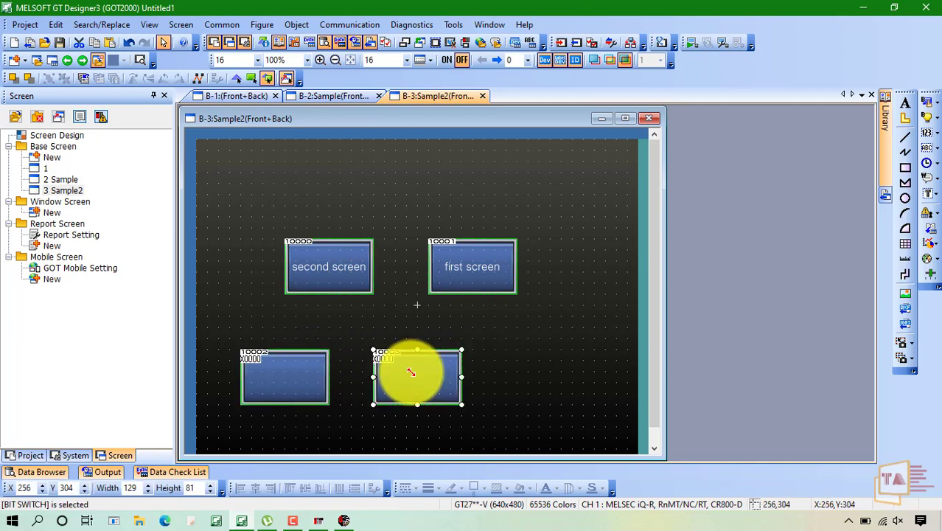
key("ctrl+v")
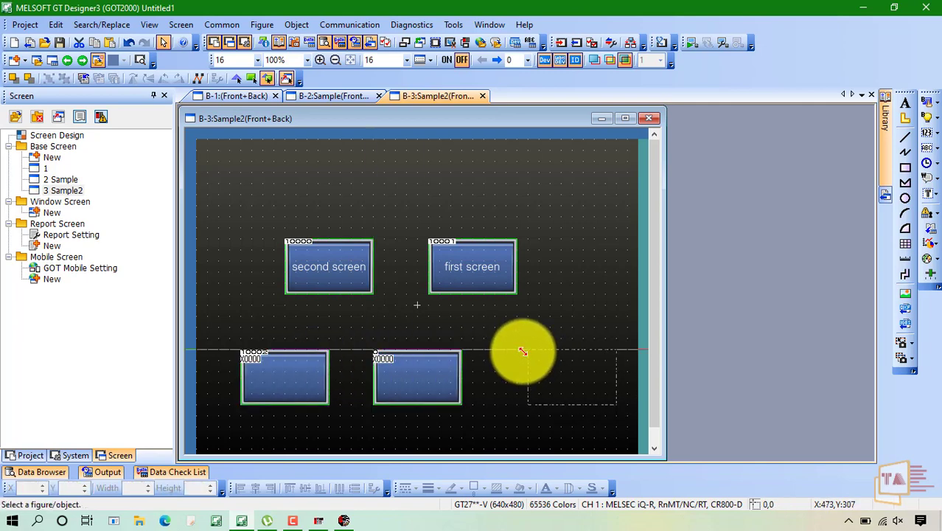
left_click(509, 351)
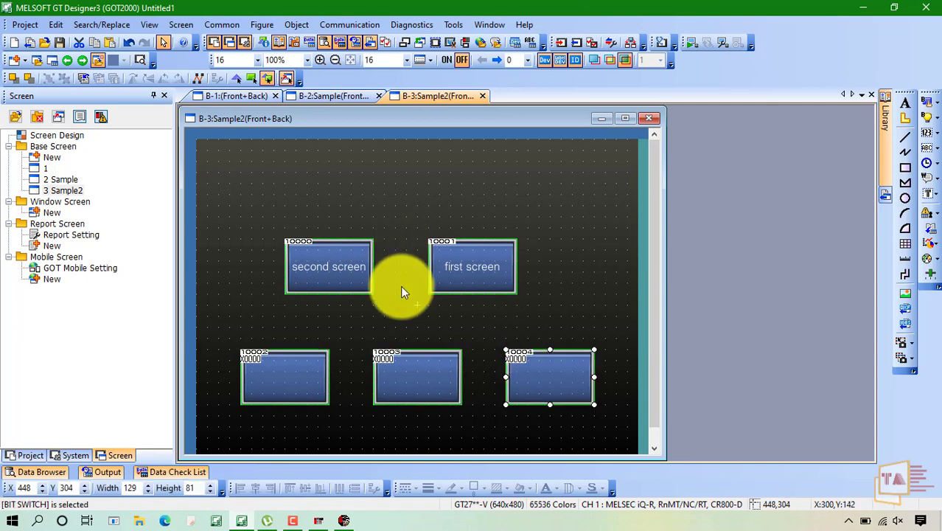
Step: Paste two copies of the X0 bit switch side by side below the switches on base screen 2, Sample
left_click(315, 97)
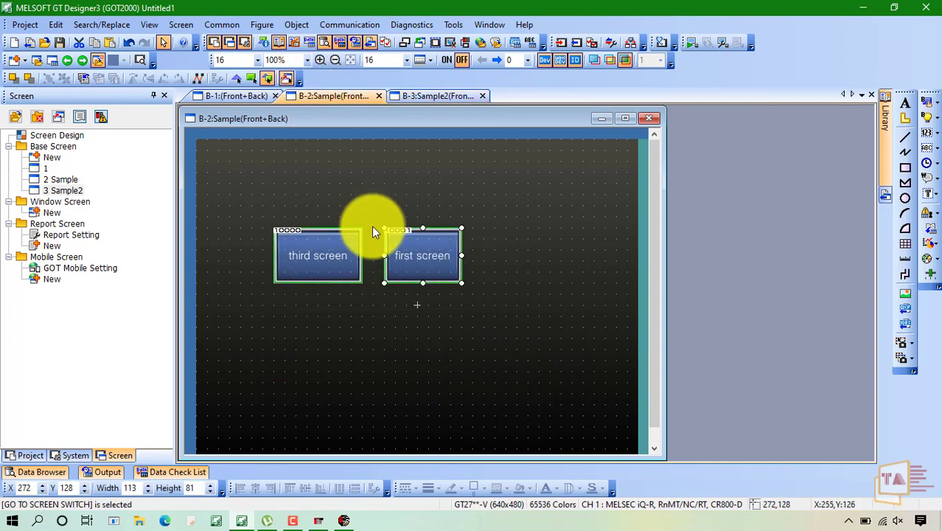
key("ctrl+v")
left_click(254, 341)
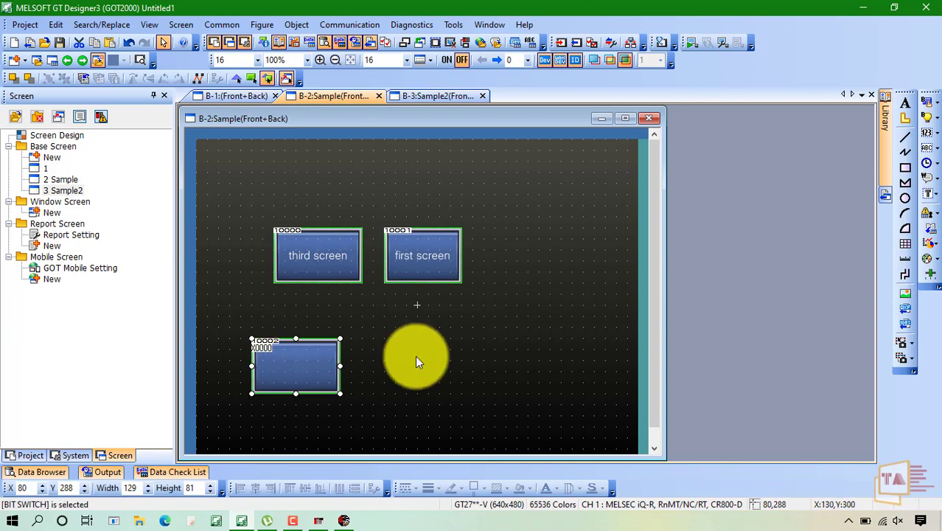
key("ctrl+v")
left_click(409, 341)
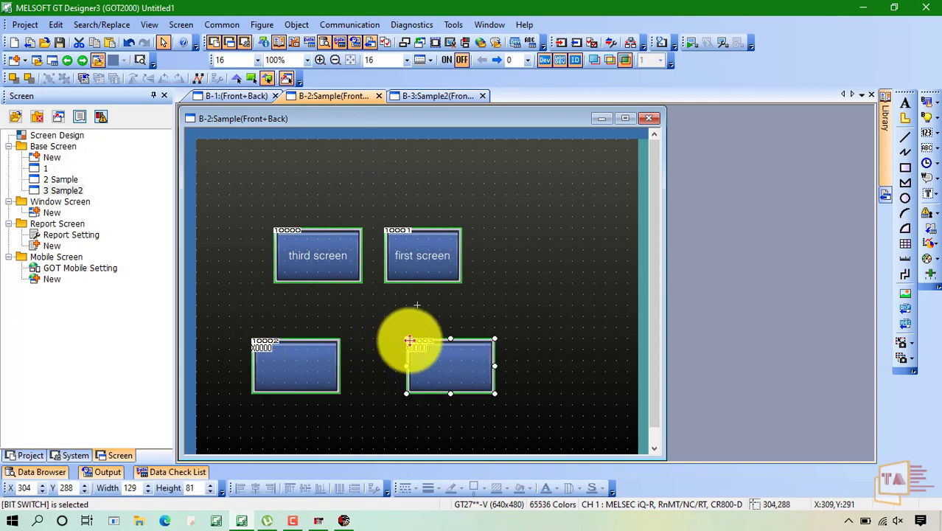
Step: Paste one copy of the X0 bit switch centred below the two switches on base screen 1
left_click(236, 96)
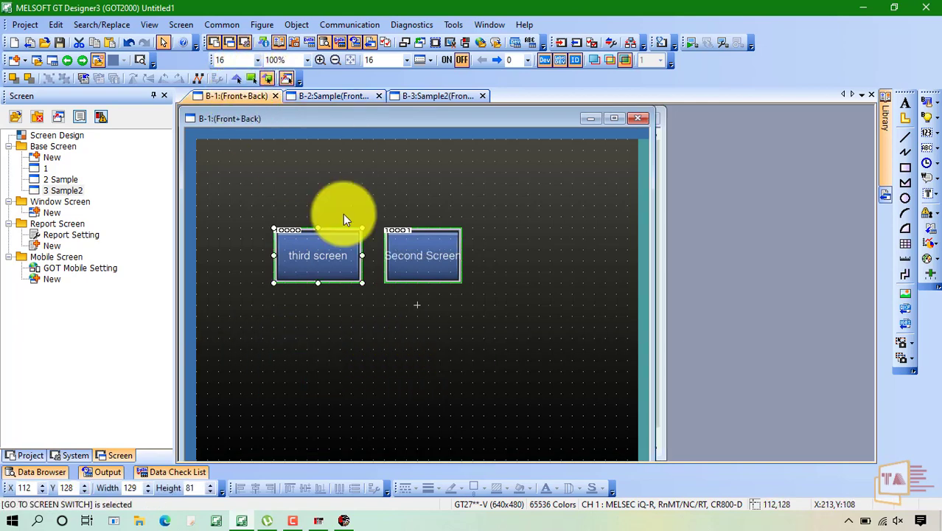
key("ctrl+v")
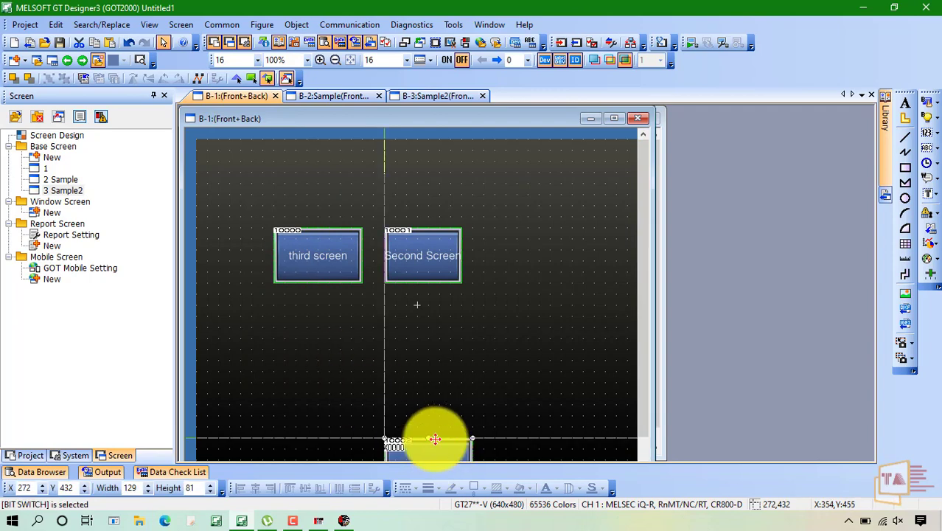
left_click(393, 340)
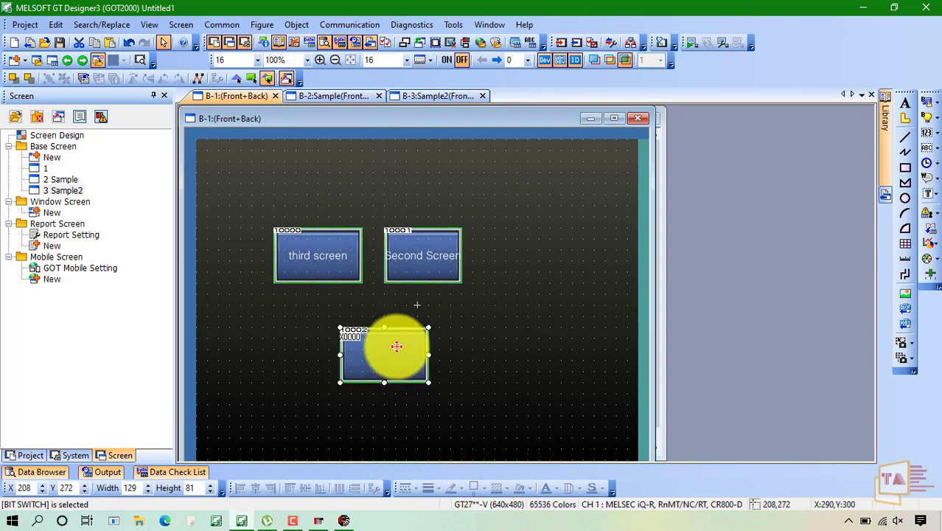
left_click(482, 343)
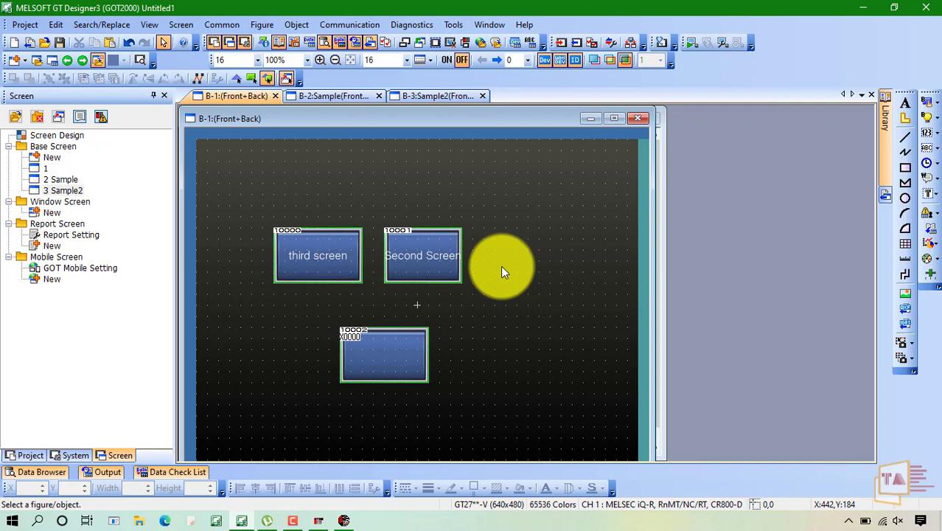
Step: Run the project in GT Simulator3, test moving between the three screens with their switches, and close the simulator
left_click(692, 39)
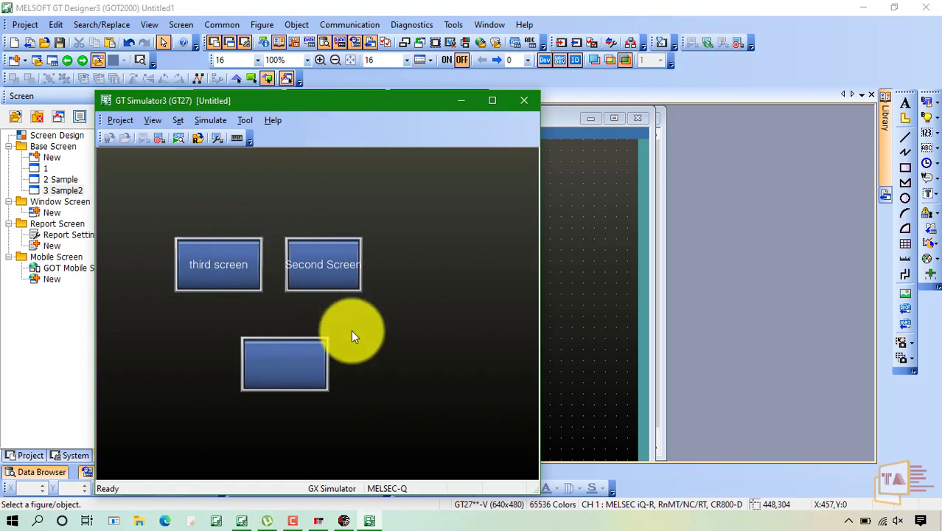
left_click(325, 263)
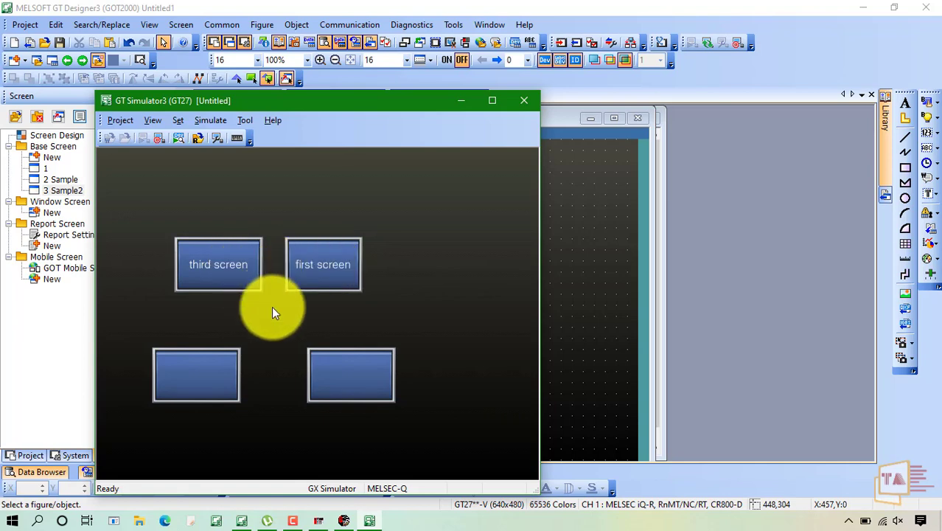
left_click(248, 272)
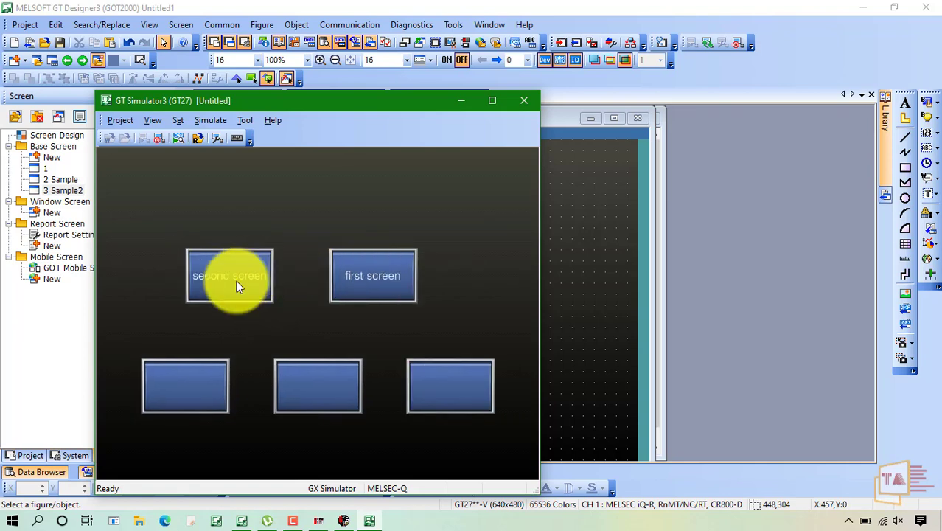
left_click(367, 280)
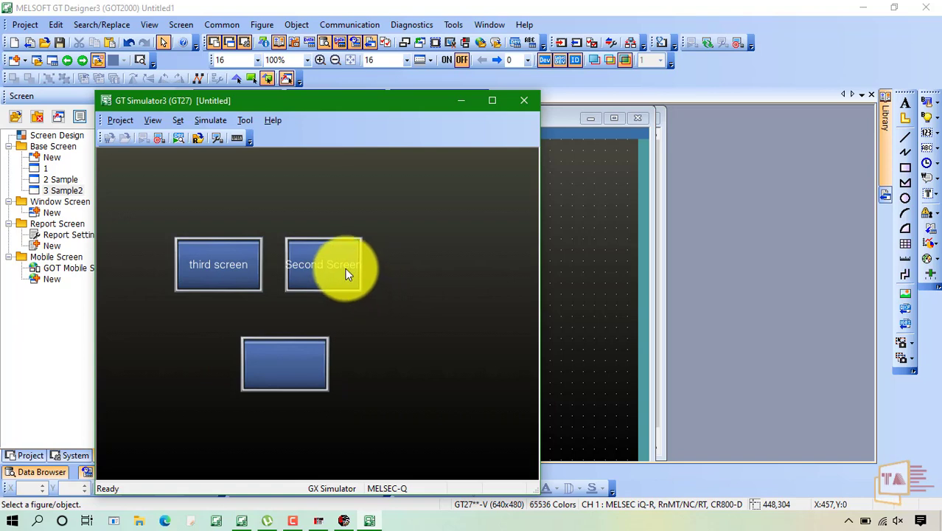
left_click(241, 273)
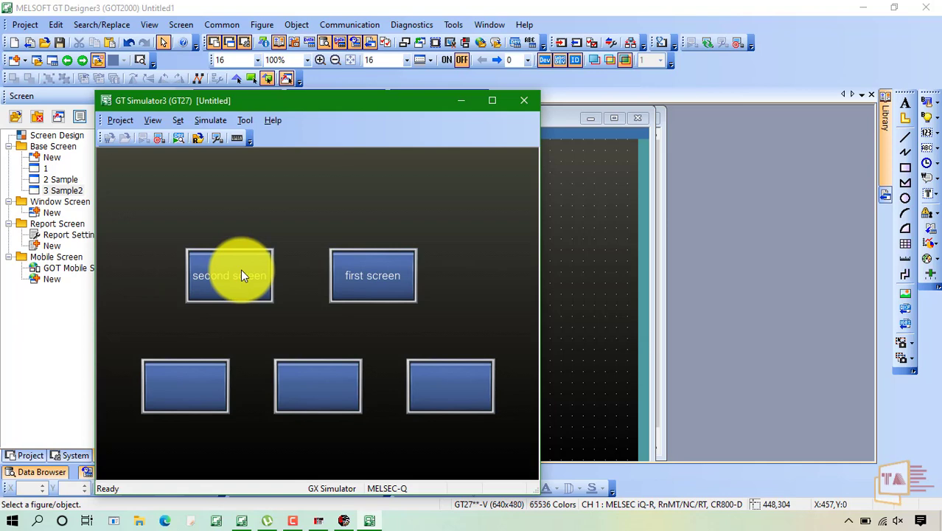
left_click(240, 274)
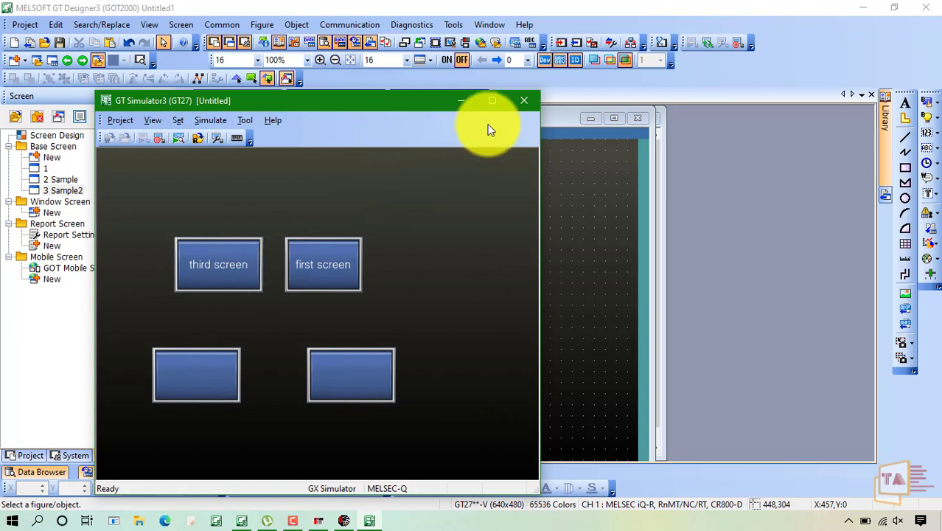
left_click(522, 104)
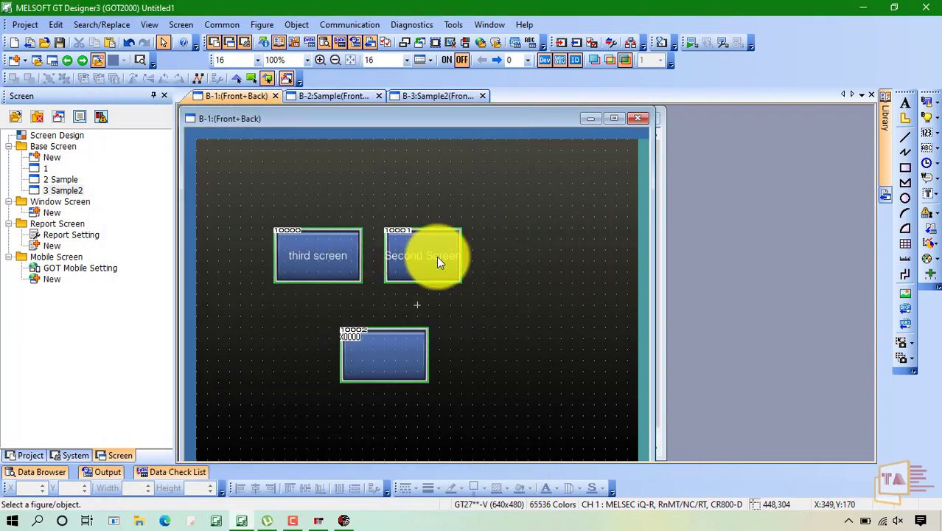
Step: Set the next screen of the "Second Screen" switch on base screen 1 to Back (Previous/History)
double_click(438, 259)
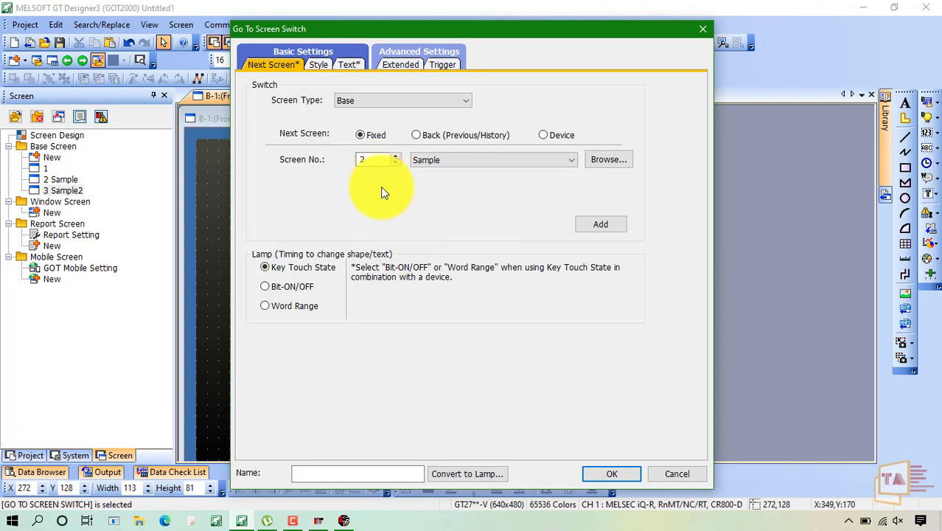
left_click(417, 136)
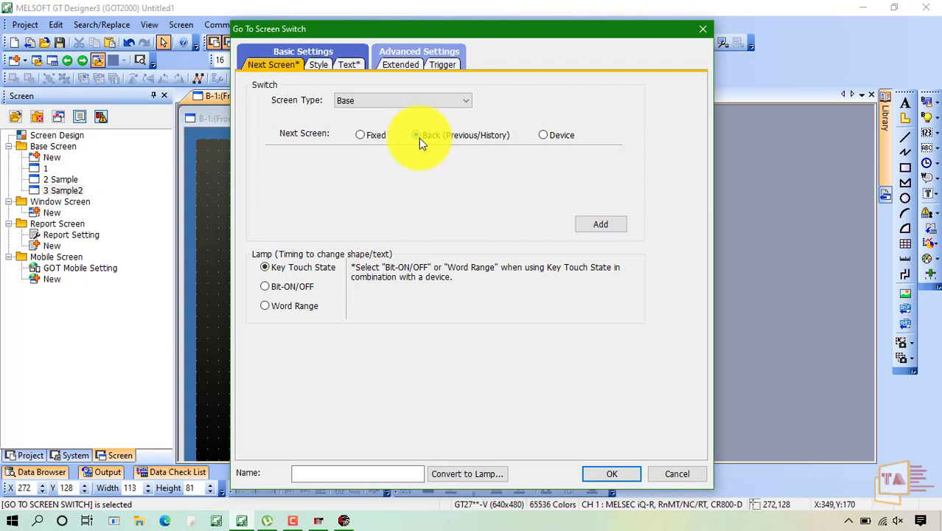
left_click(603, 479)
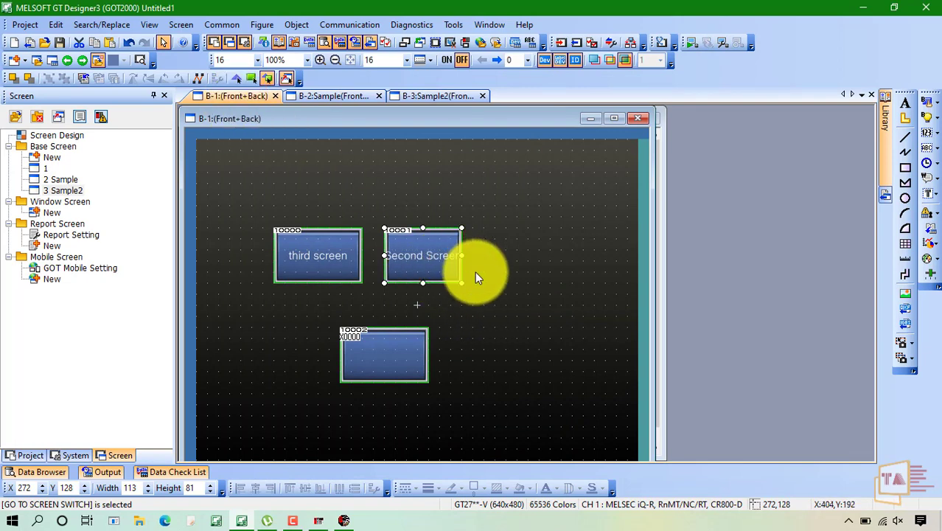
left_click(530, 241)
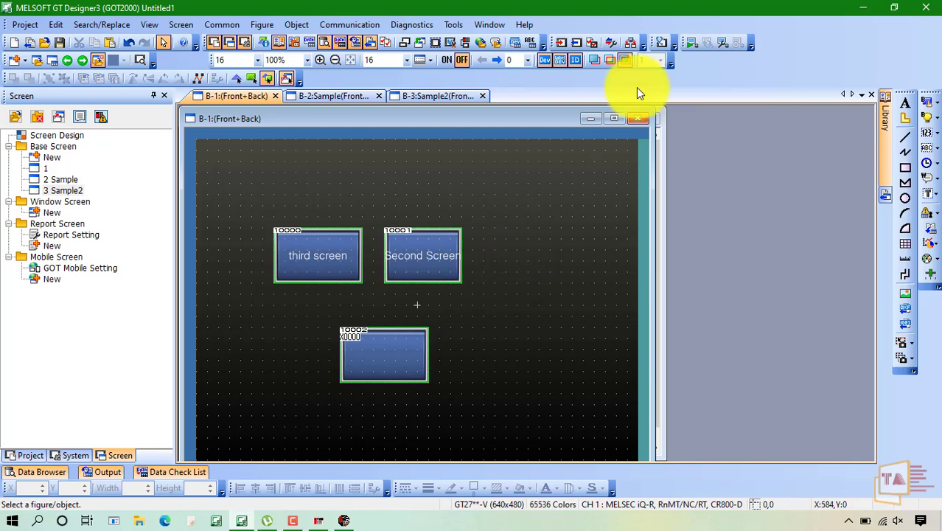
Step: Run the project in GT Simulator3, test the "Second Screen" back switch on screen 1 before and after visiting the third screen, and close the simulator
left_click(693, 44)
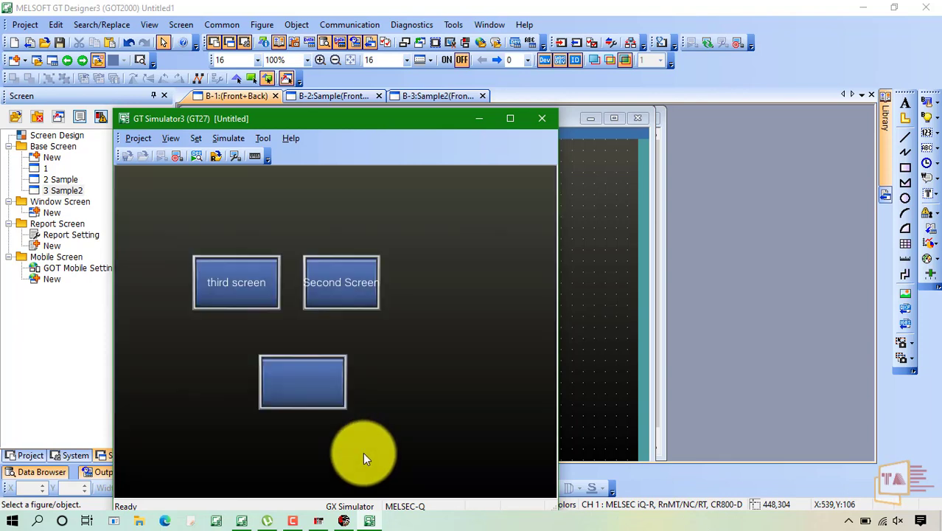
left_click(235, 290)
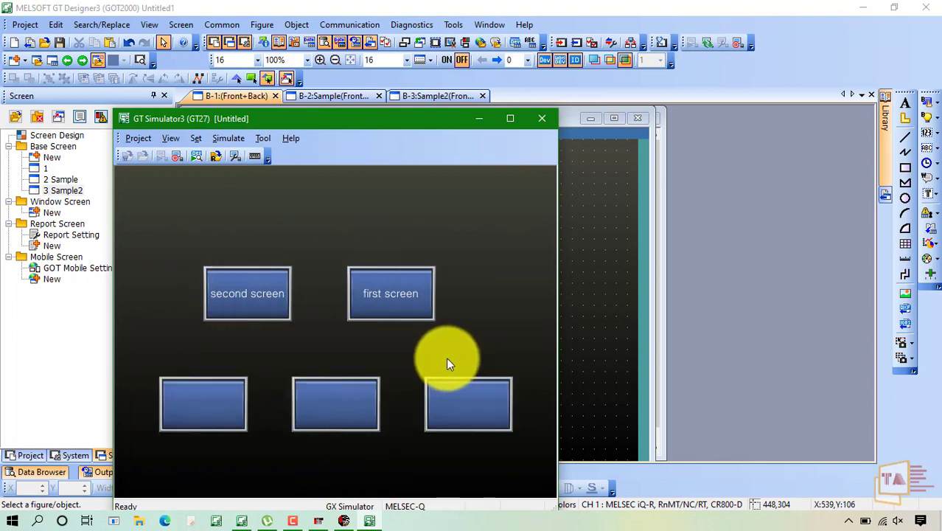
left_click(404, 294)
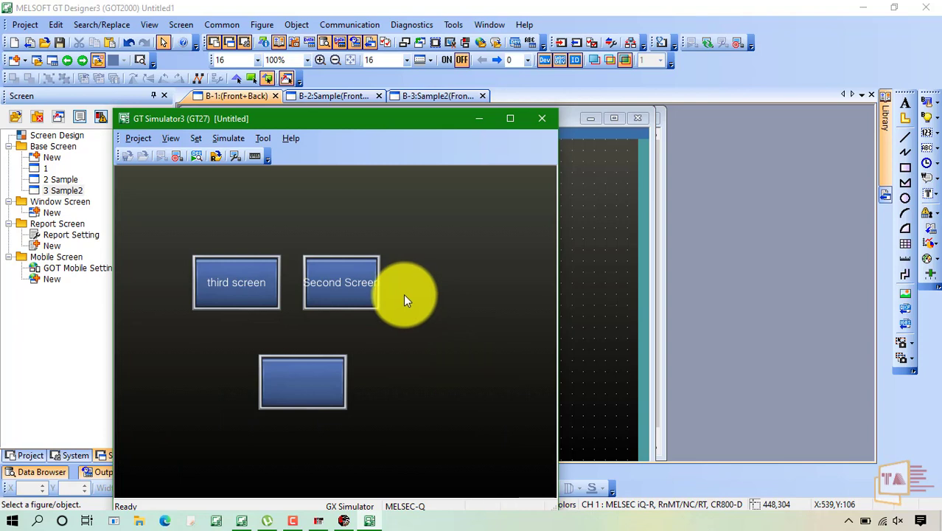
left_click(338, 289)
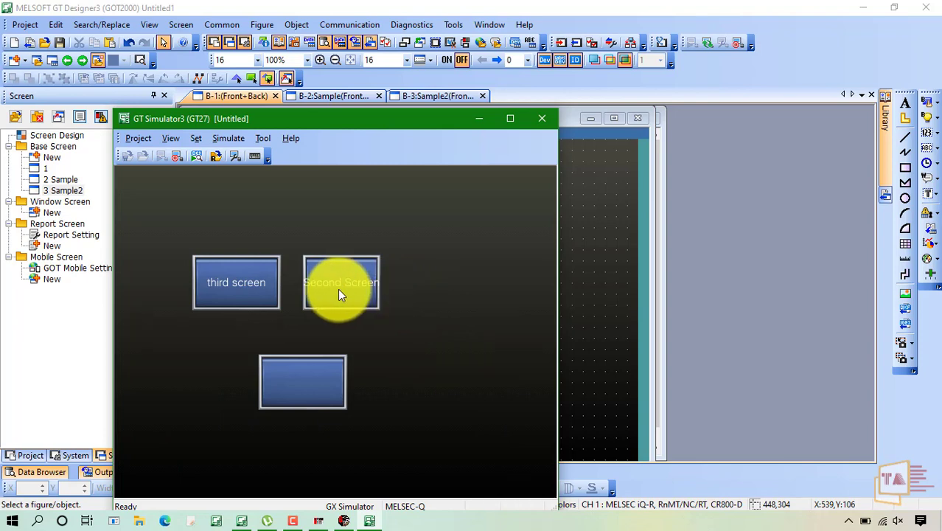
left_click(338, 289)
left_click(338, 289)
left_click(338, 289)
left_click(254, 283)
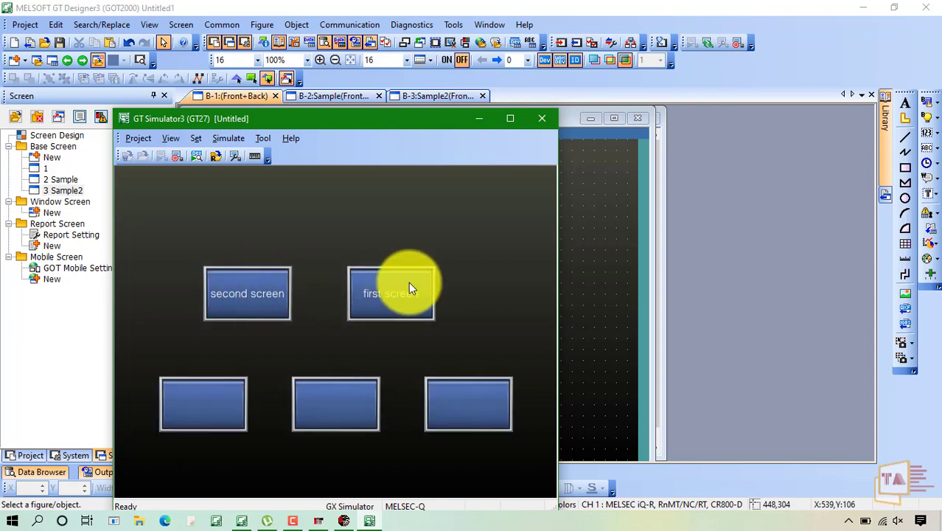
left_click(410, 287)
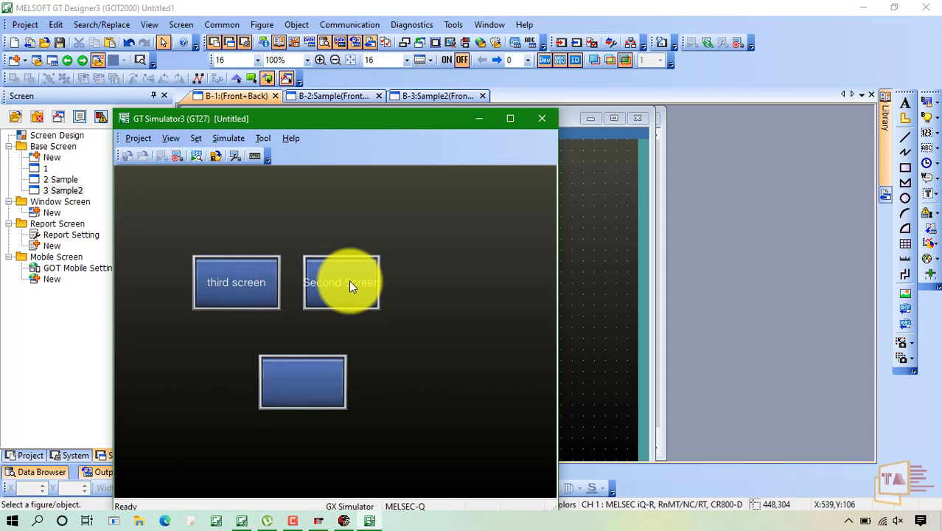
left_click(540, 119)
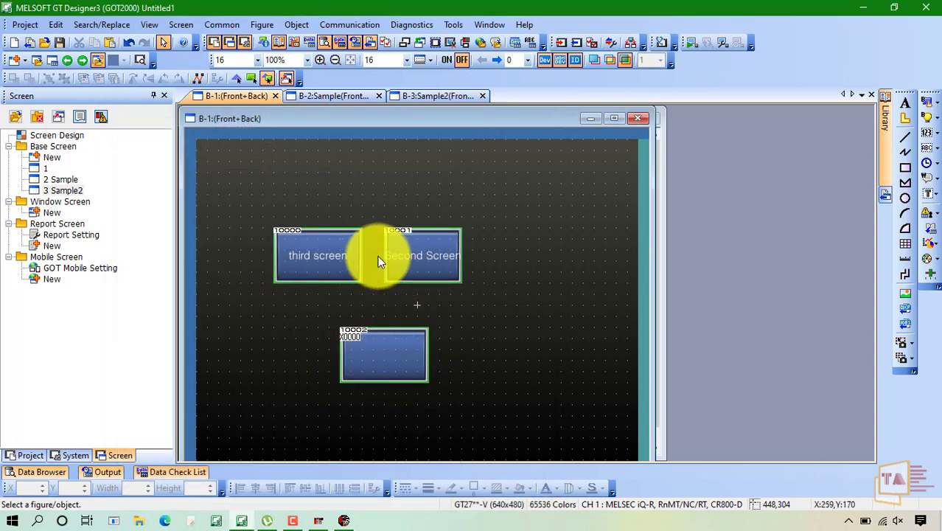
Step: Set the next screen of the "second screen" switch on base screen 3, Sample2, to Back (Previous/History)
left_click(345, 95)
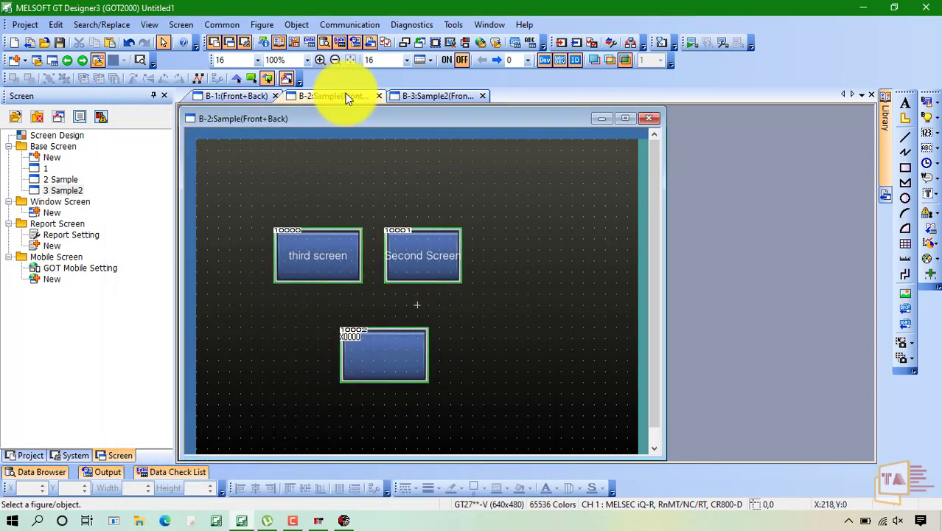
left_click(426, 251)
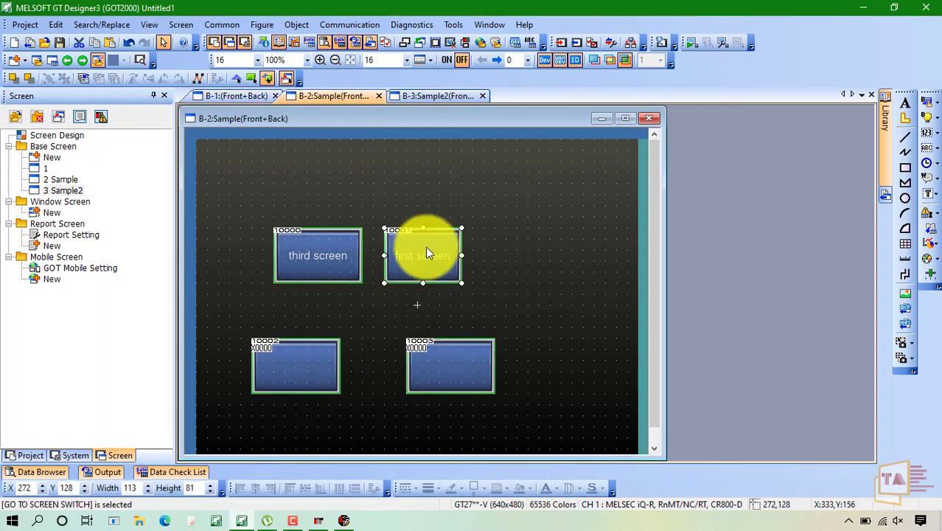
left_click(437, 96)
left_click(464, 267)
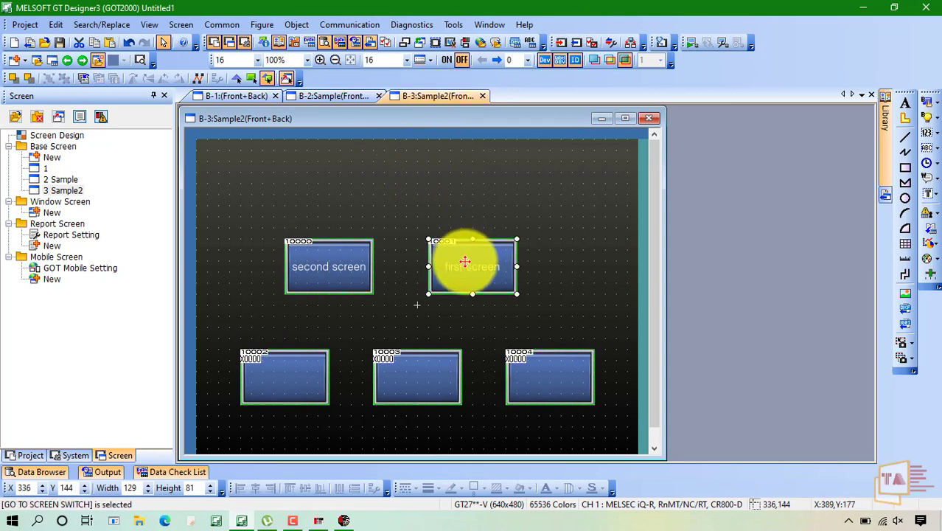
left_click(350, 266)
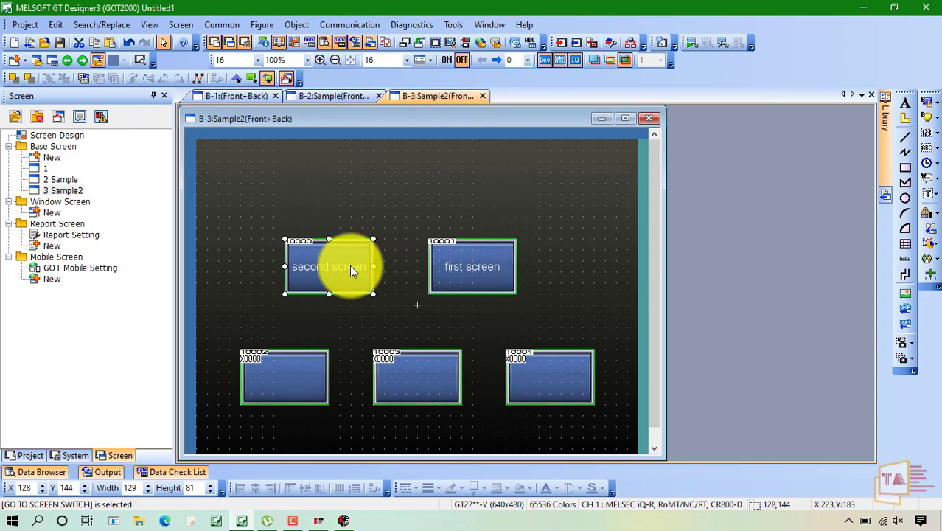
double_click(351, 267)
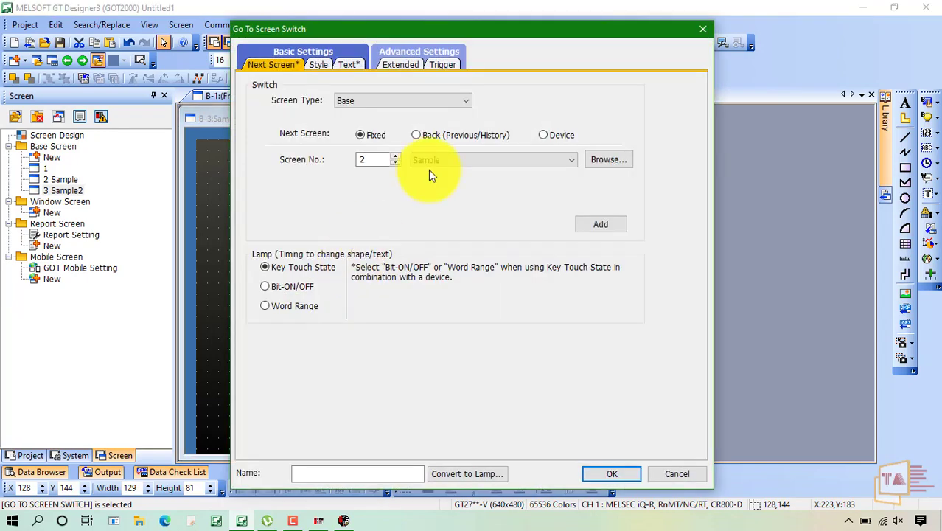
left_click(429, 133)
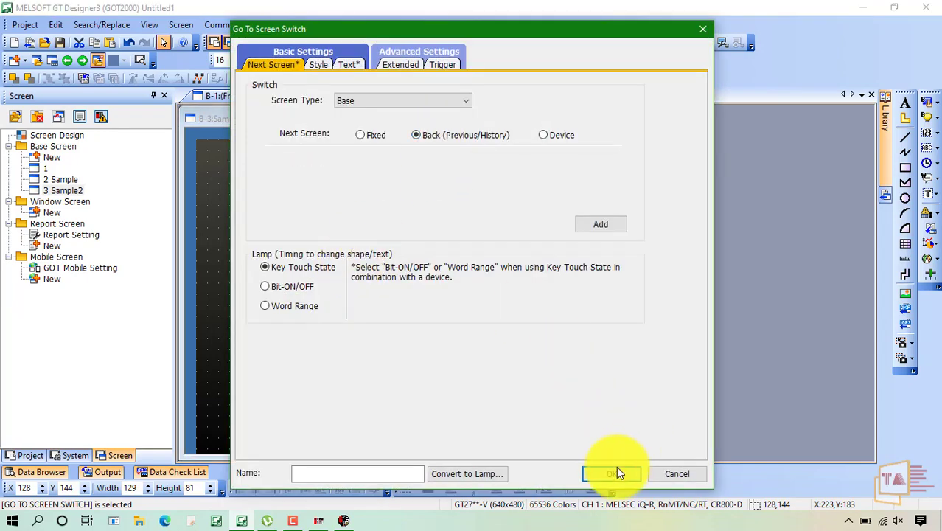
left_click(614, 472)
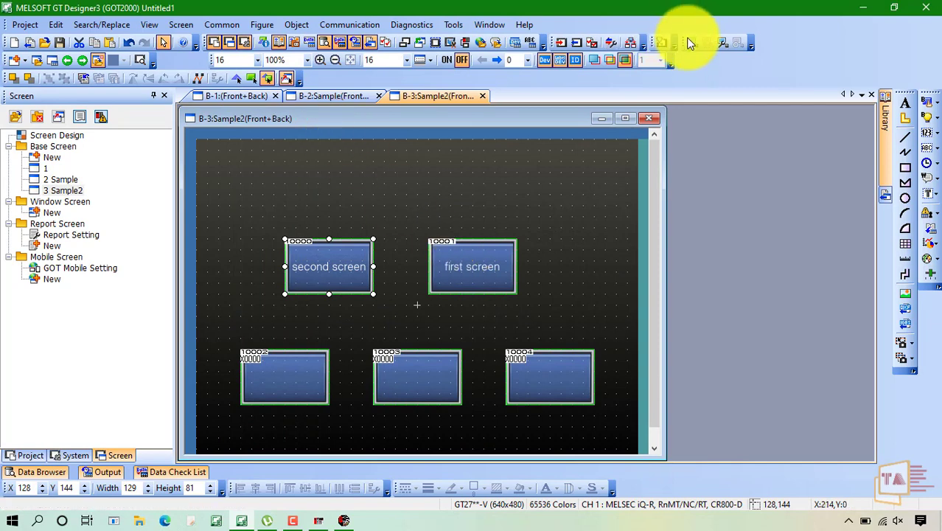
Step: Run the project in GT Simulator3, test returning from the third screen with its "second screen" switch twice, and close the simulator
left_click(690, 42)
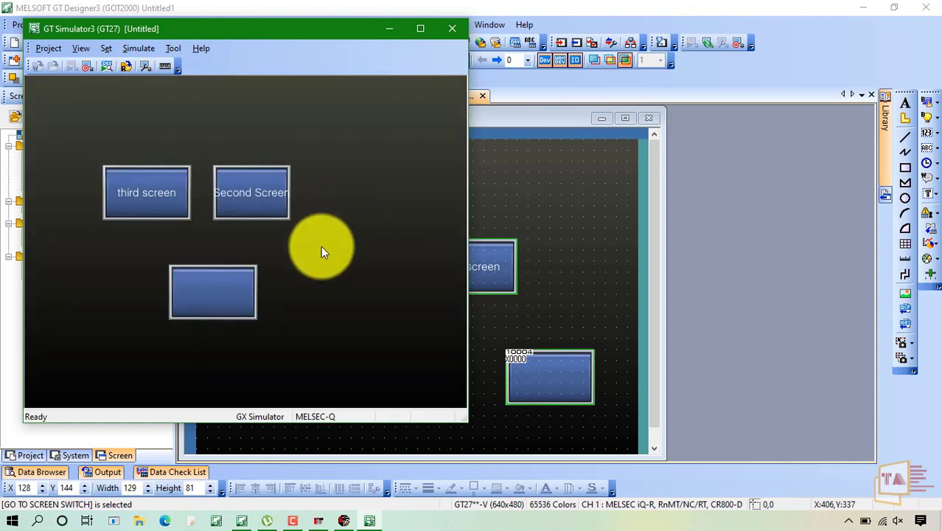
left_click(174, 197)
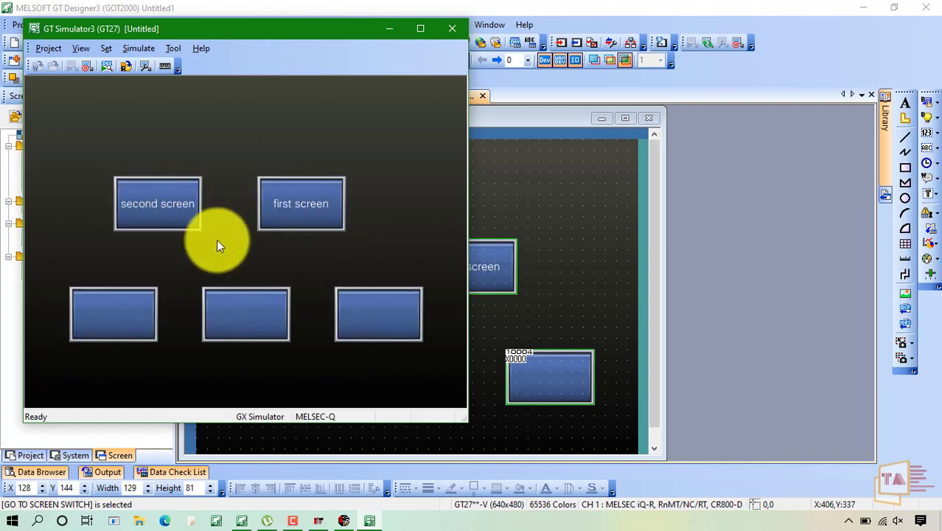
left_click(165, 205)
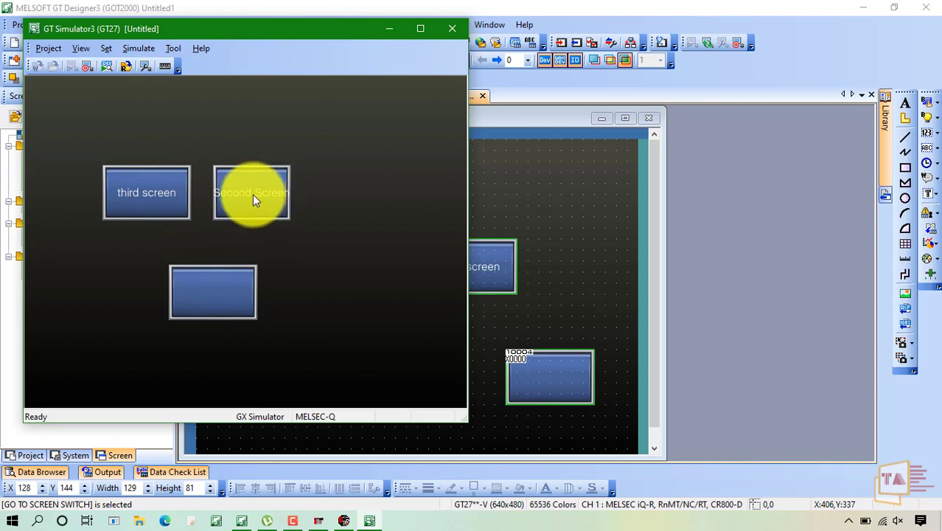
left_click(134, 196)
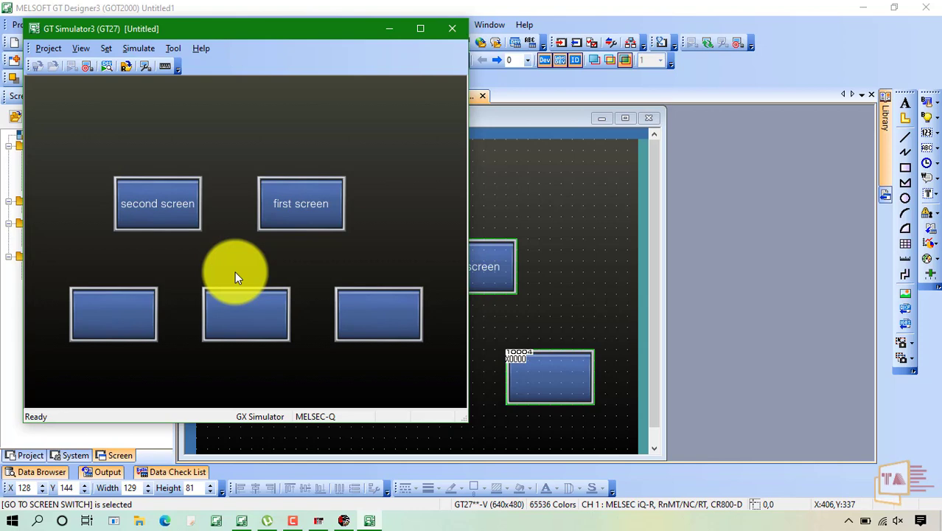
left_click(194, 223)
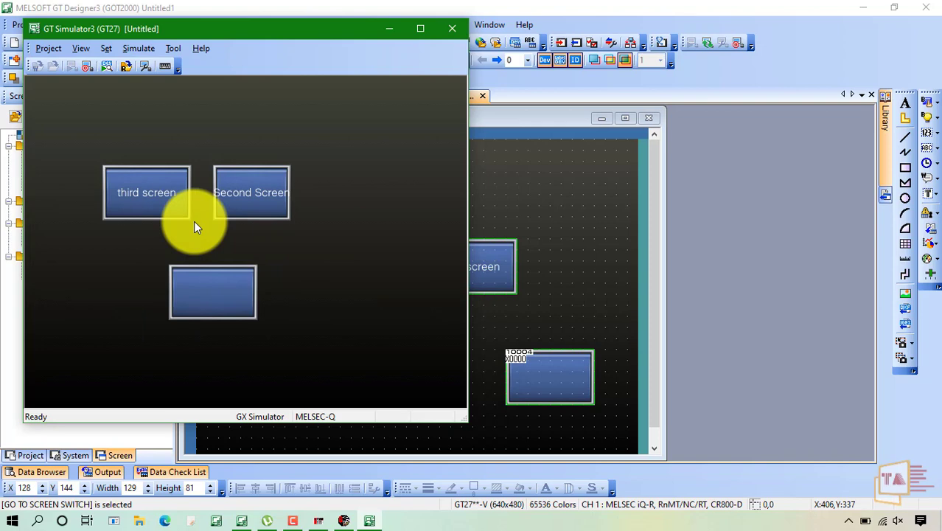
left_click(452, 28)
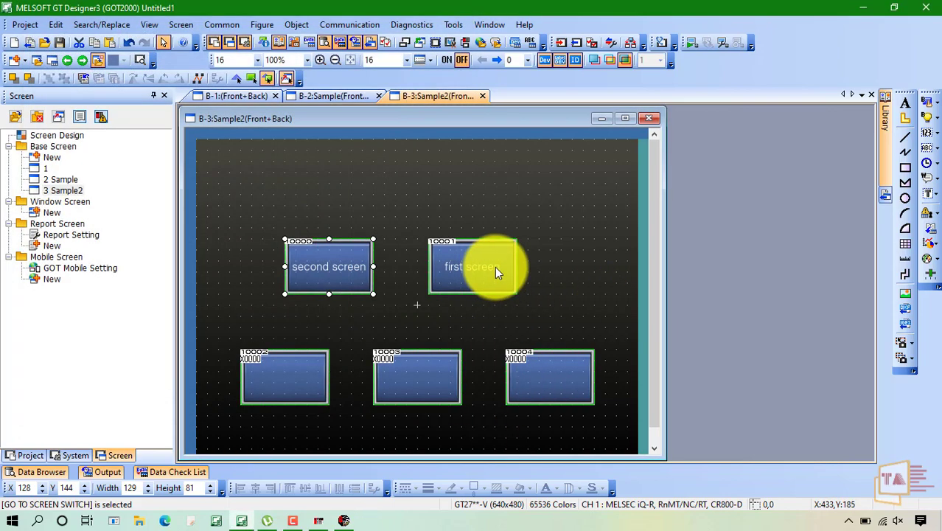
Step: Set the next screen of the "first screen" switch on base screen 3 to Device, with data type Bit and device X0
double_click(495, 267)
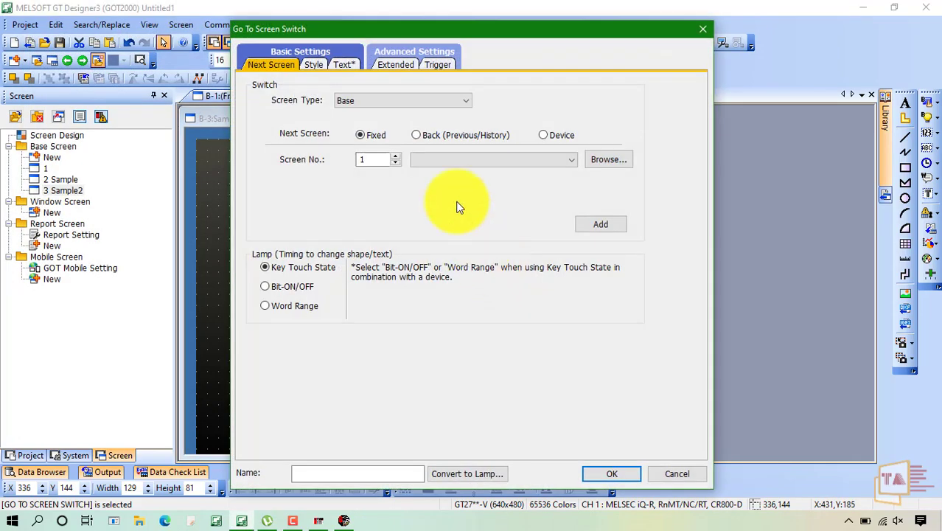
left_click(552, 135)
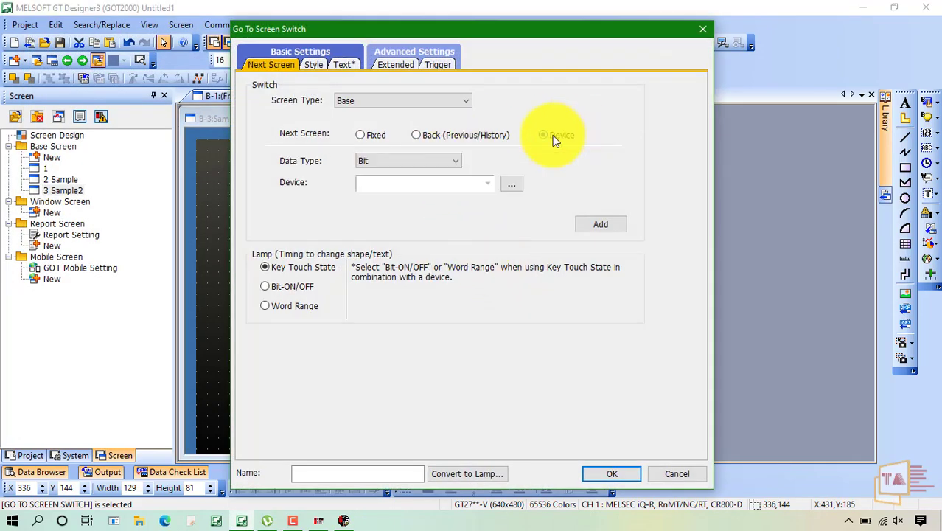
left_click(413, 188)
type("x0")
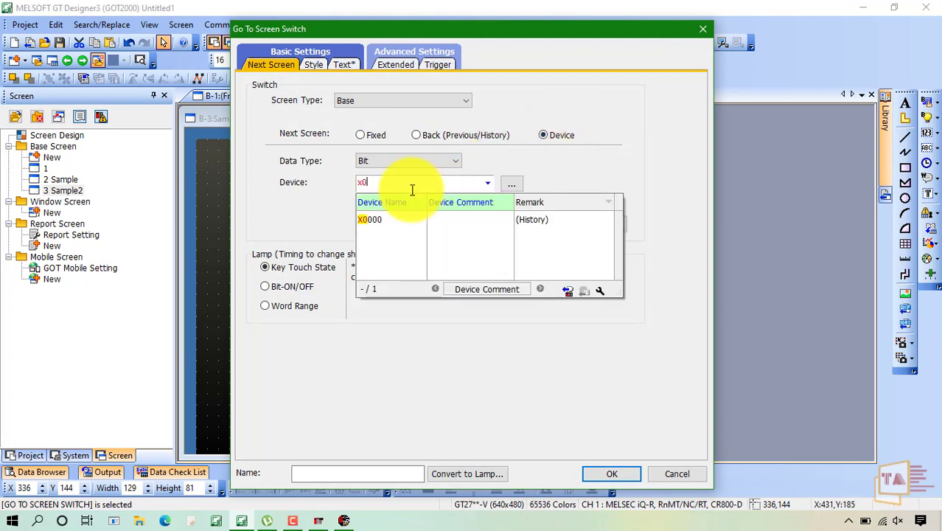
key("Escape")
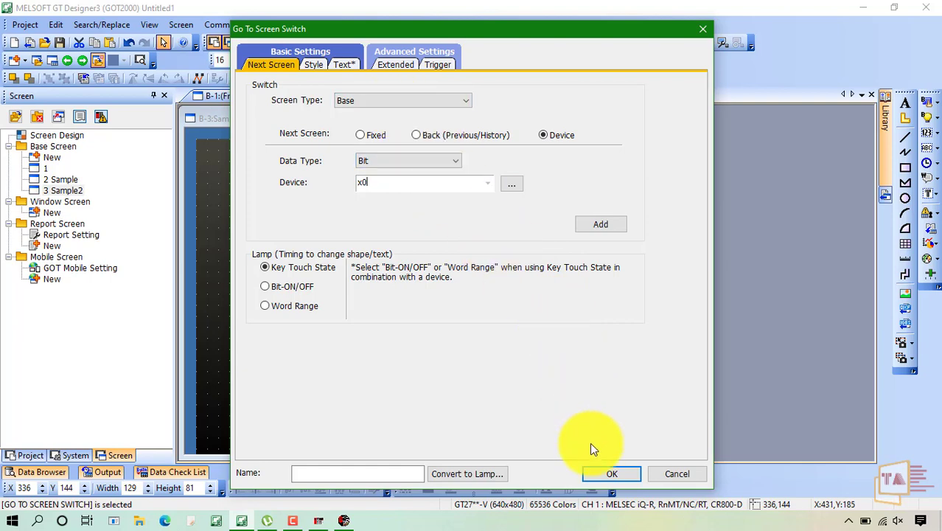
left_click(594, 473)
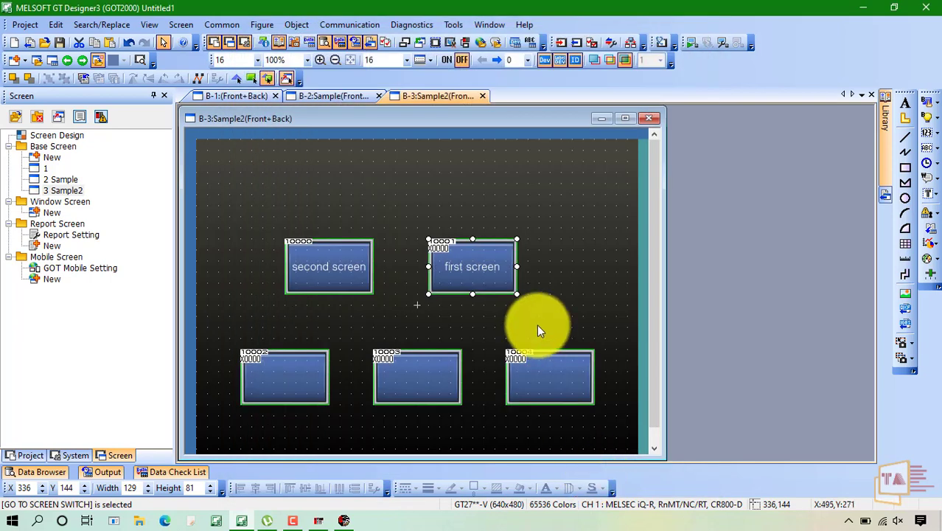
left_click(552, 289)
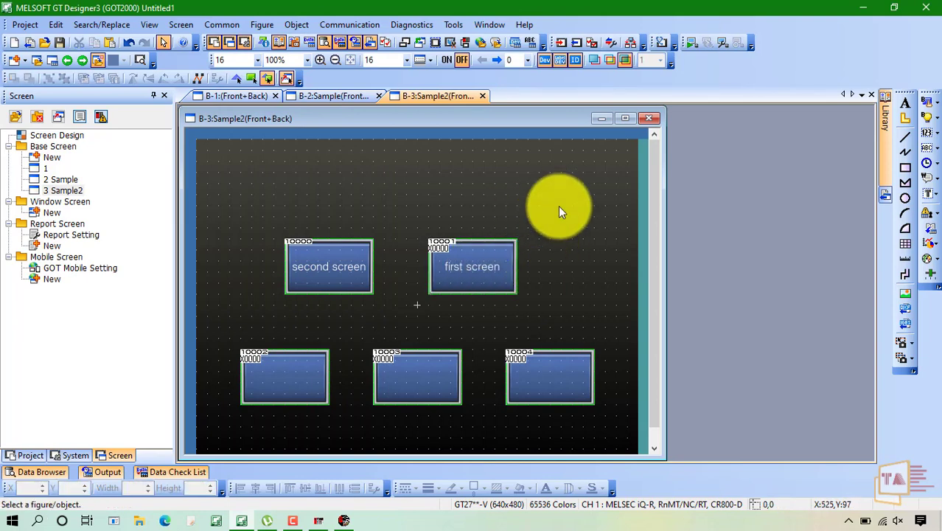
Step: Run the project in GT Simulator3, move its window clear of the ladder area, open the third screen and operate its rightmost X0 bit switch
left_click(693, 43)
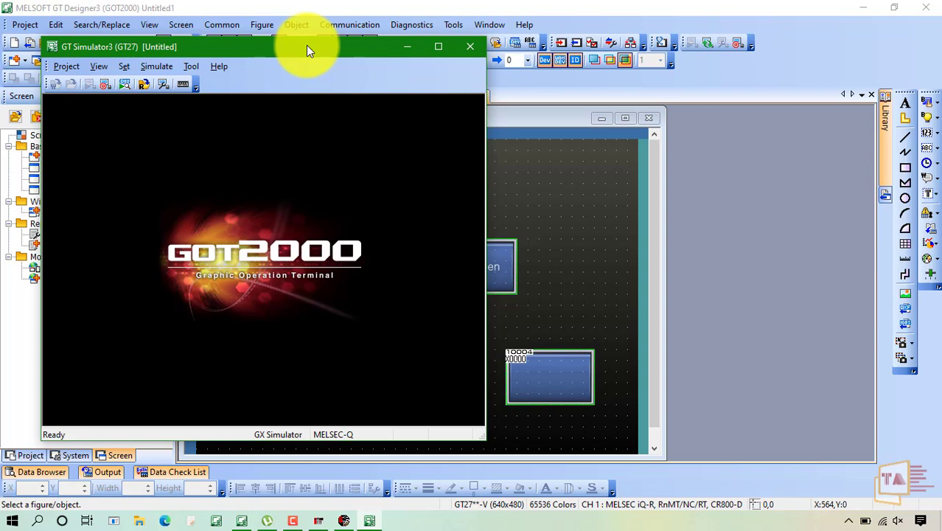
left_click_drag(305, 45, 736, 73)
left_click(577, 240)
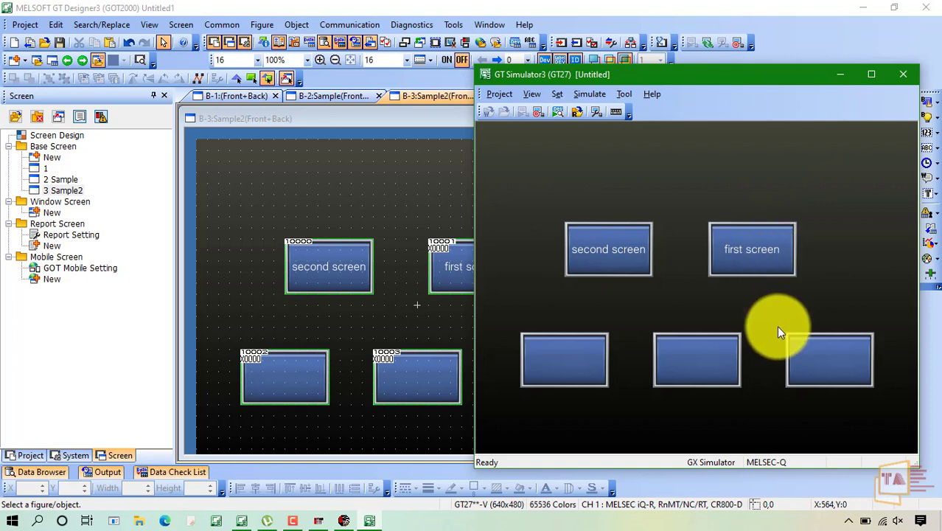
left_click(825, 367)
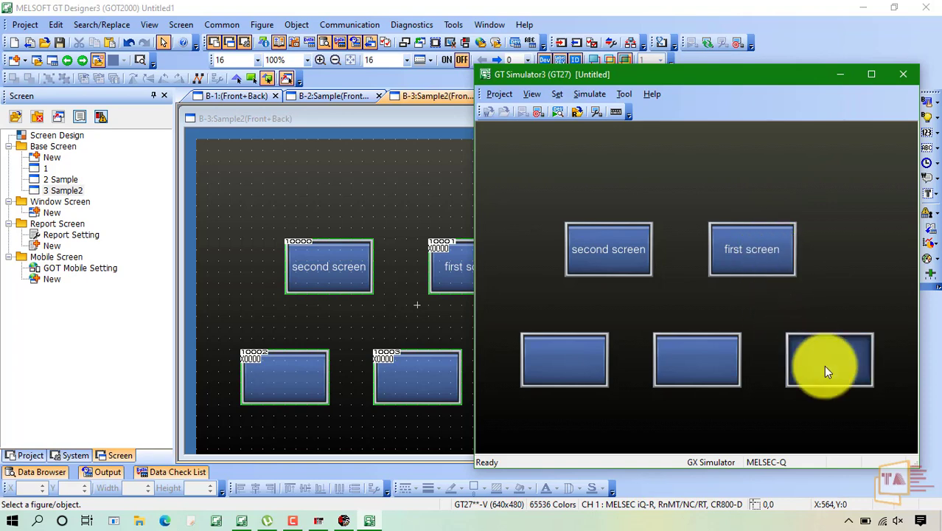
Step: Switch to GX Developer, turn on contact X0 in the monitored ladder, and test the "first screen" switch in GT Simulator3
left_click(343, 522)
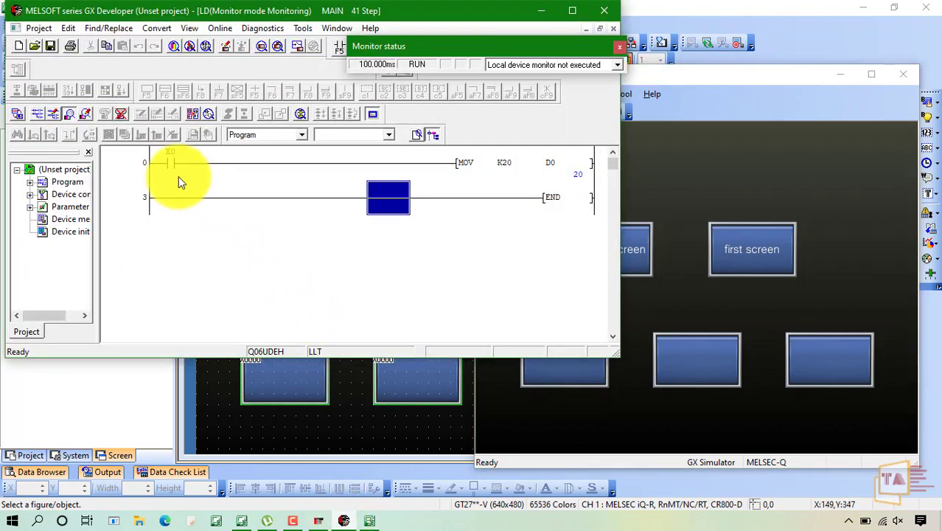
double_click(179, 177)
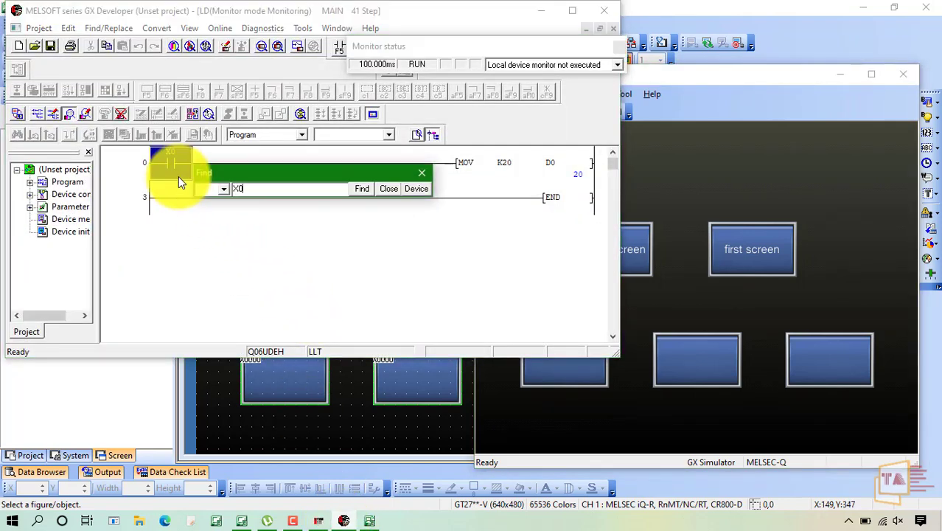
key("Escape")
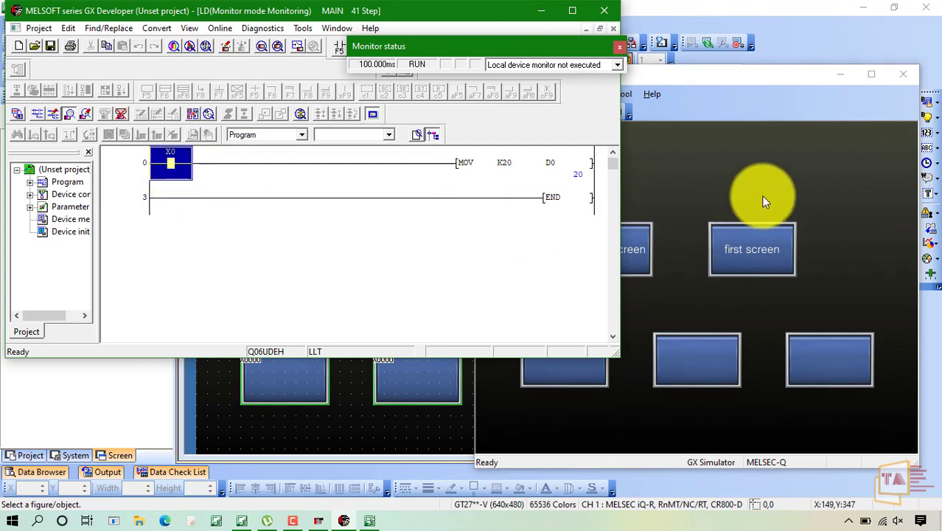
left_click(758, 249)
left_click(757, 249)
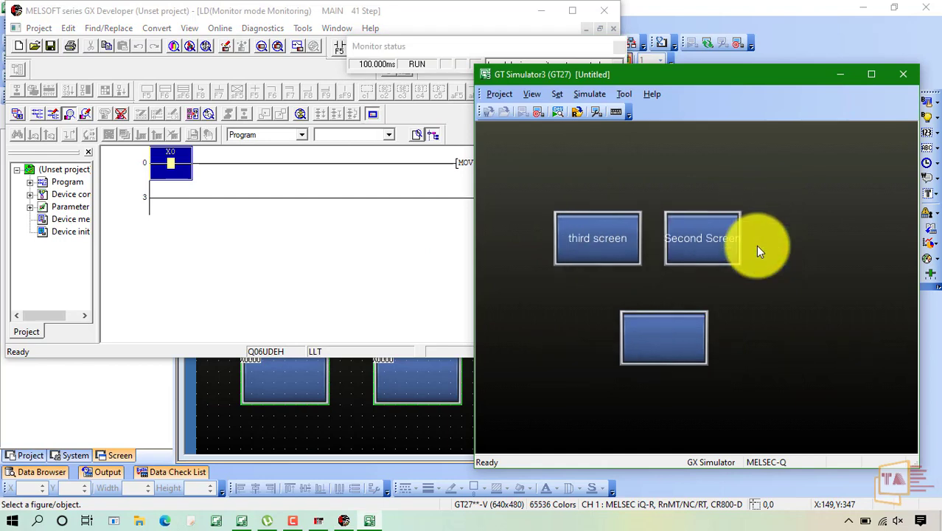